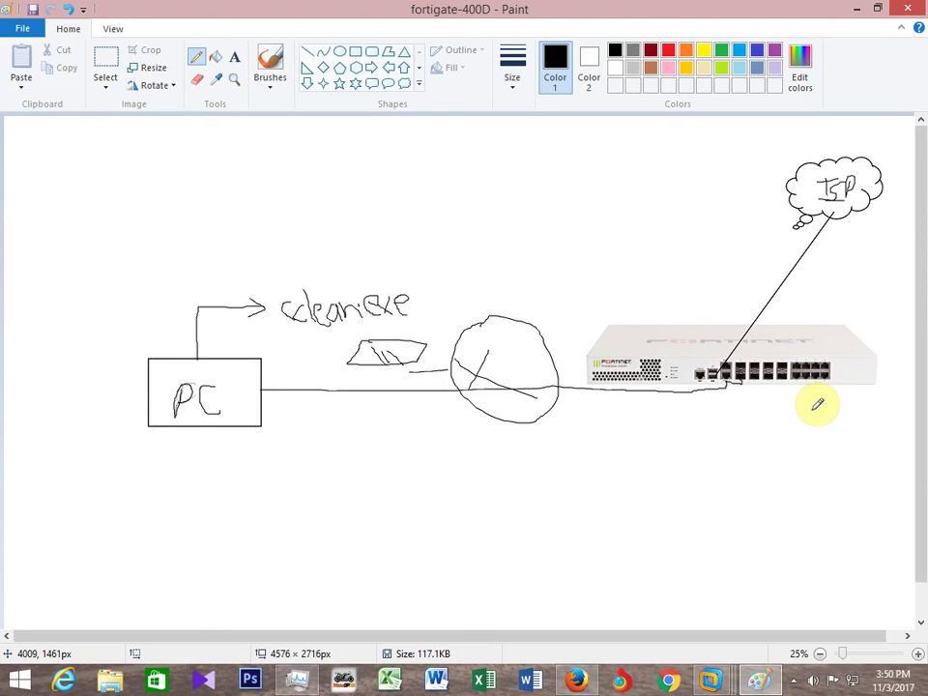
- Handwrite a struck-through "we" above the circle and an underlined "file filtting" heading at the upper middle of the diagram
{"action": "left_click_drag", "start_coordinate": [437, 247], "coordinate": [489, 252]}
{"action": "left_click_drag", "start_coordinate": [432, 259], "coordinate": [491, 259]}
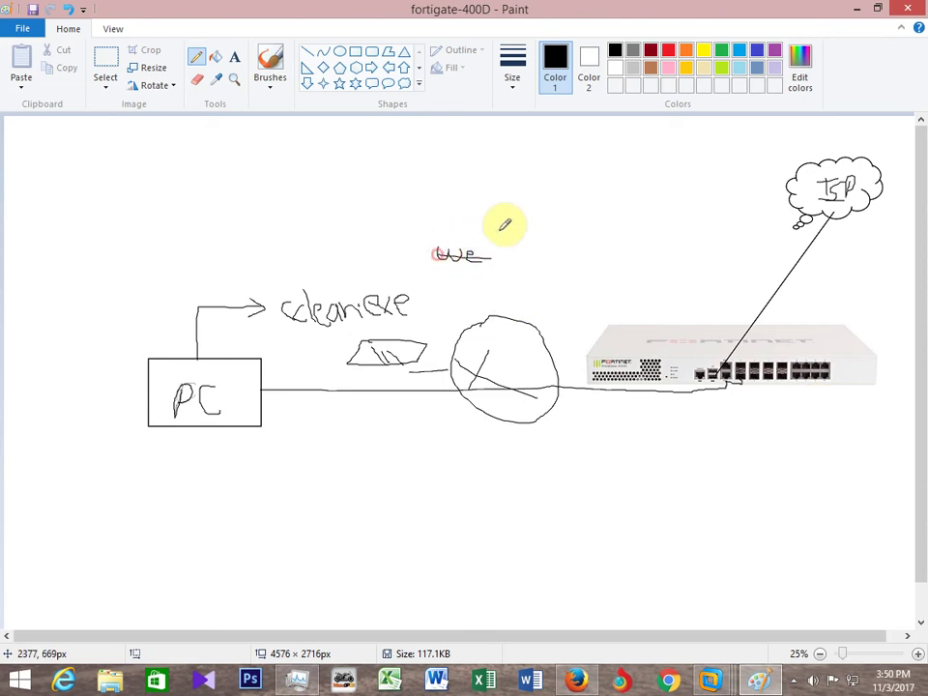
{"action": "mouse_move", "coordinate": [505, 188]}
{"action": "left_mouse_down"}
{"action": "mouse_move", "coordinate": [505, 201]}
{"action": "mouse_move", "coordinate": [523, 191]}
{"action": "mouse_move", "coordinate": [519, 203]}
{"action": "mouse_move", "coordinate": [531, 209]}
{"action": "mouse_move", "coordinate": [551, 186]}
{"action": "mouse_move", "coordinate": [565, 217]}
{"action": "mouse_move", "coordinate": [576, 203]}
{"action": "mouse_move", "coordinate": [606, 217]}
{"action": "mouse_move", "coordinate": [614, 207]}
{"action": "mouse_move", "coordinate": [614, 231]}
{"action": "mouse_move", "coordinate": [601, 241]}
{"action": "left_mouse_up"}
{"action": "left_click", "coordinate": [496, 228]}
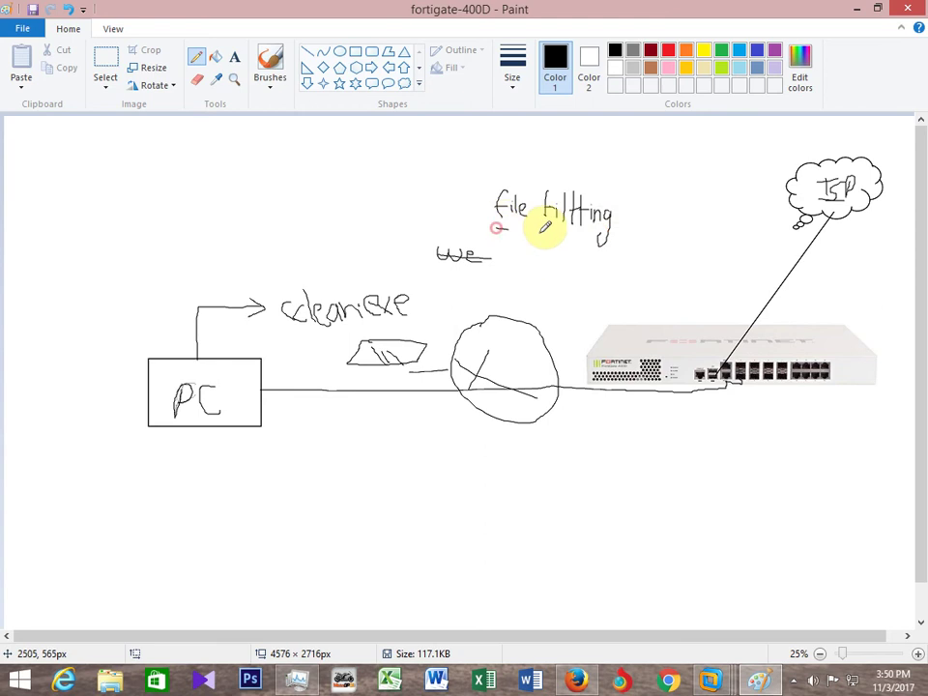
{"action": "left_click_drag", "start_coordinate": [496, 229], "coordinate": [633, 241]}
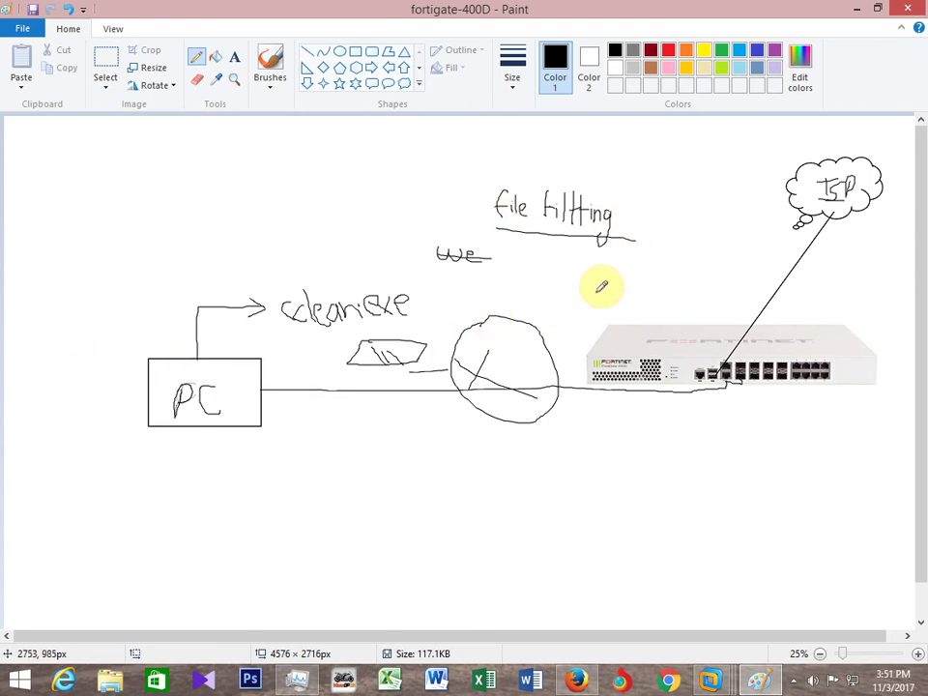
- Draw a red line from the PC to a handwritten "block" label below the firewall, and a red arrow from it to the .exe label
{"action": "left_click", "coordinate": [667, 49]}
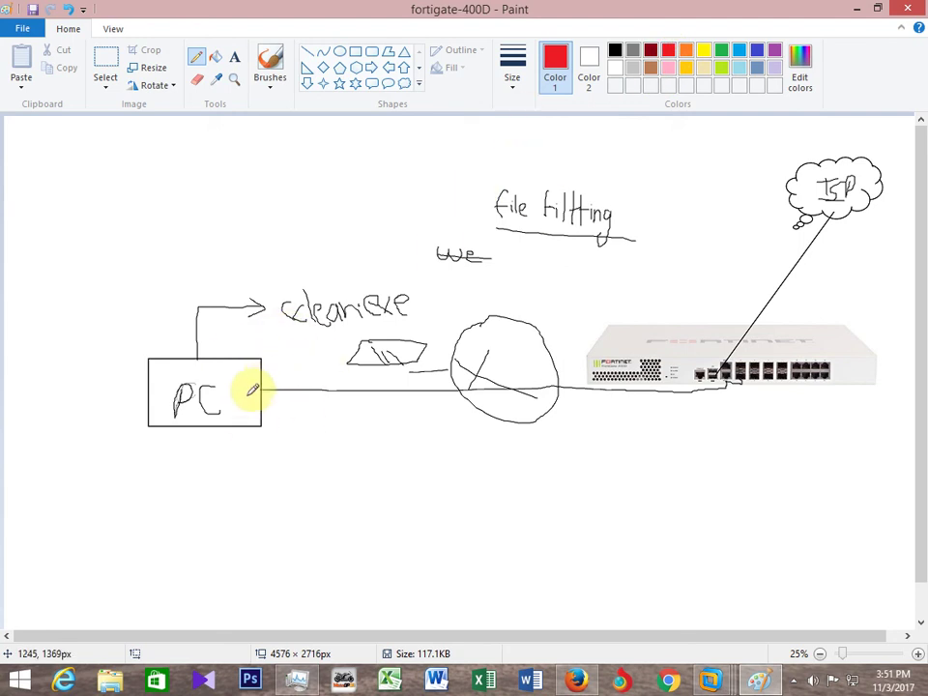
{"action": "mouse_move", "coordinate": [242, 399]}
{"action": "left_mouse_down"}
{"action": "mouse_move", "coordinate": [456, 439]}
{"action": "mouse_move", "coordinate": [602, 433]}
{"action": "mouse_move", "coordinate": [597, 443]}
{"action": "mouse_move", "coordinate": [607, 445]}
{"action": "mouse_move", "coordinate": [631, 424]}
{"action": "mouse_move", "coordinate": [642, 444]}
{"action": "mouse_move", "coordinate": [667, 442]}
{"action": "left_mouse_up"}
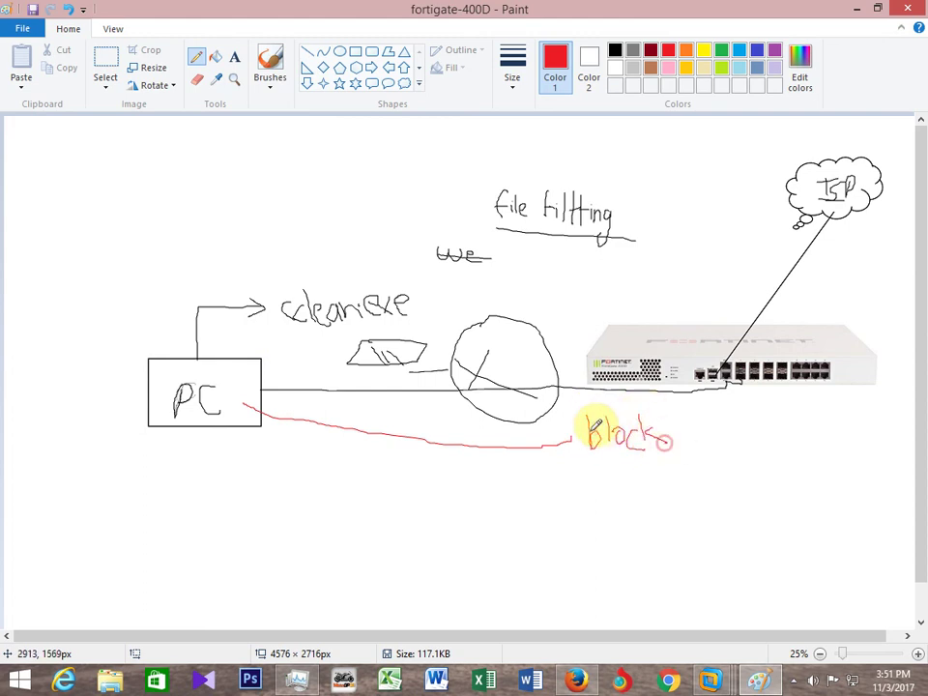
{"action": "mouse_move", "coordinate": [588, 432]}
{"action": "left_mouse_down"}
{"action": "mouse_move", "coordinate": [535, 431]}
{"action": "mouse_move", "coordinate": [376, 350]}
{"action": "mouse_move", "coordinate": [363, 326]}
{"action": "mouse_move", "coordinate": [349, 328]}
{"action": "mouse_move", "coordinate": [372, 326]}
{"action": "left_mouse_up"}
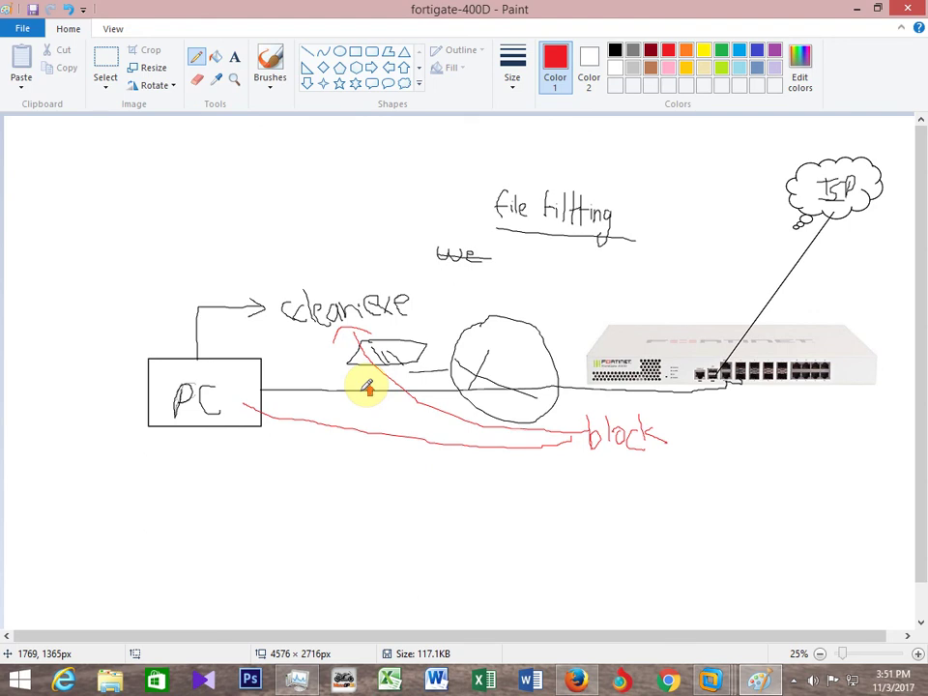
- Switch to Firefox, log in to the FortiGate as admin with the account password, and postpone the evaluation license reminder
{"action": "left_click", "coordinate": [577, 683]}
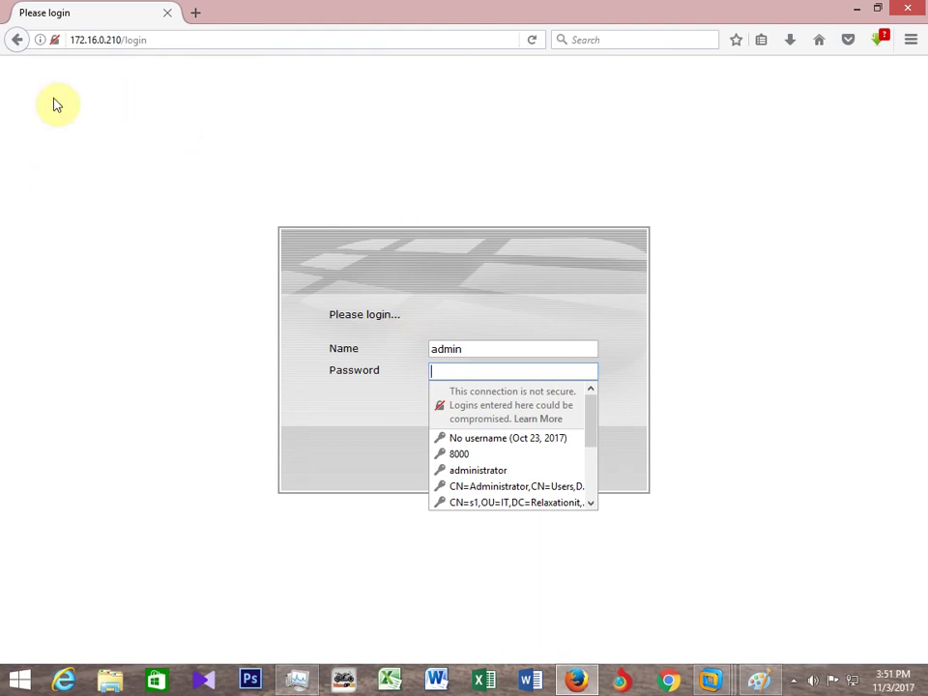
{"action": "left_click", "coordinate": [453, 370]}
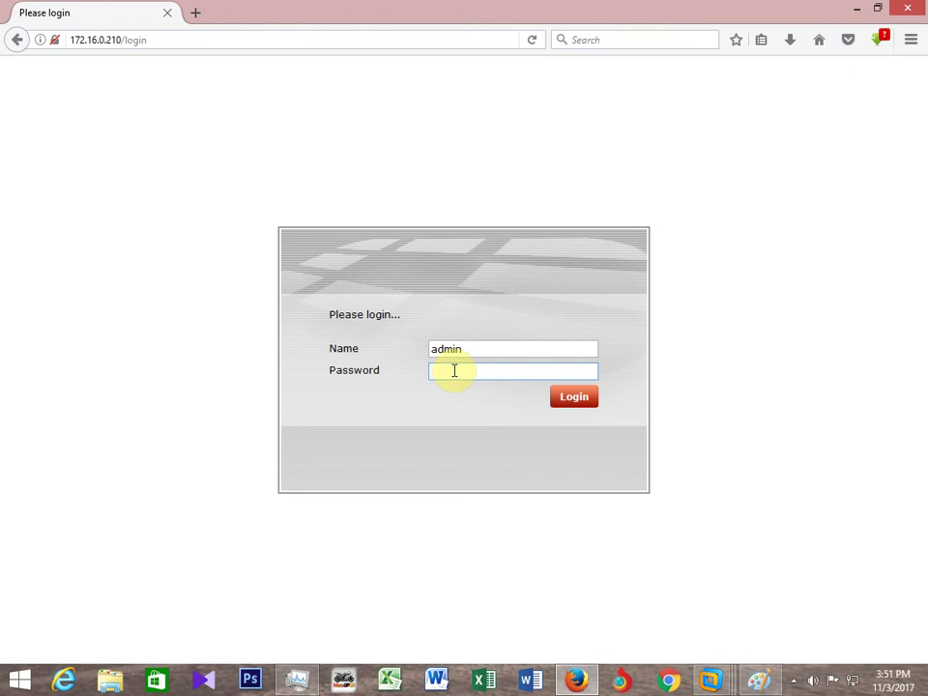
{"action": "type", "text": "•"}
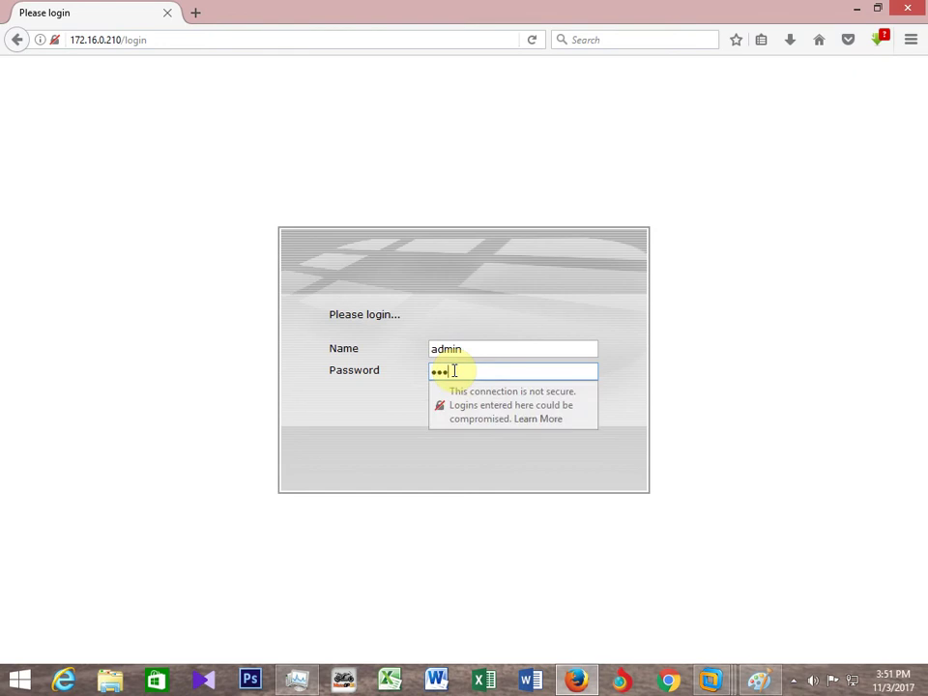
{"action": "type", "text": "••••••"}
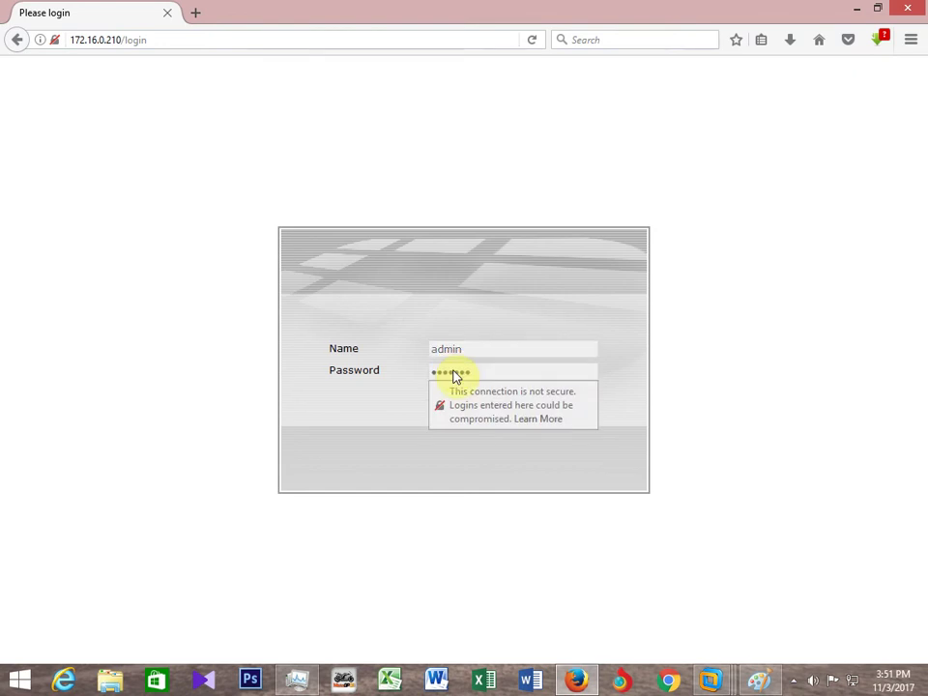
{"action": "key", "text": "Return"}
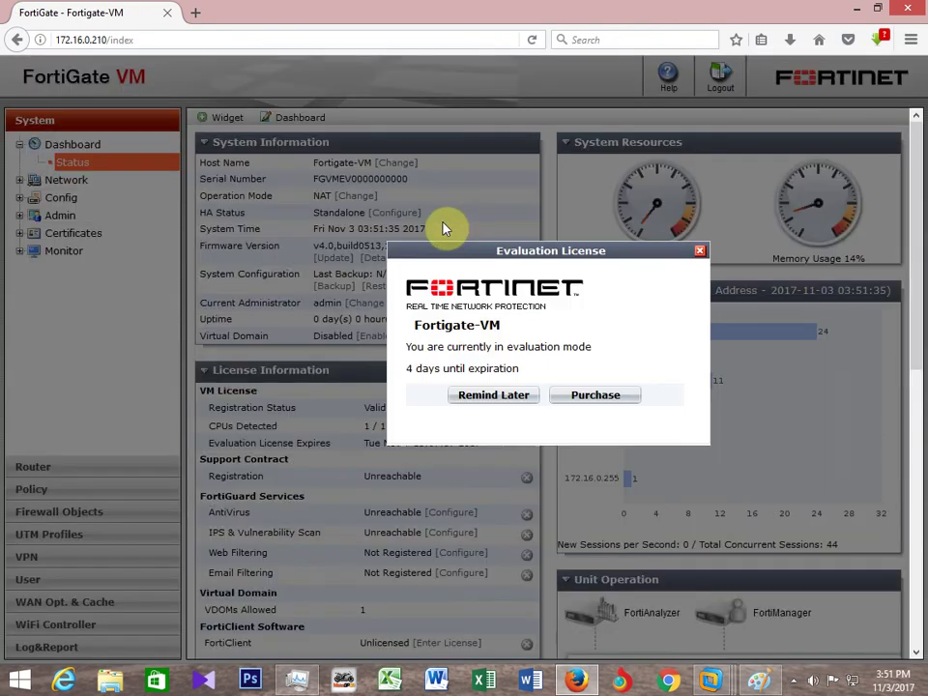
{"action": "left_click", "coordinate": [501, 401]}
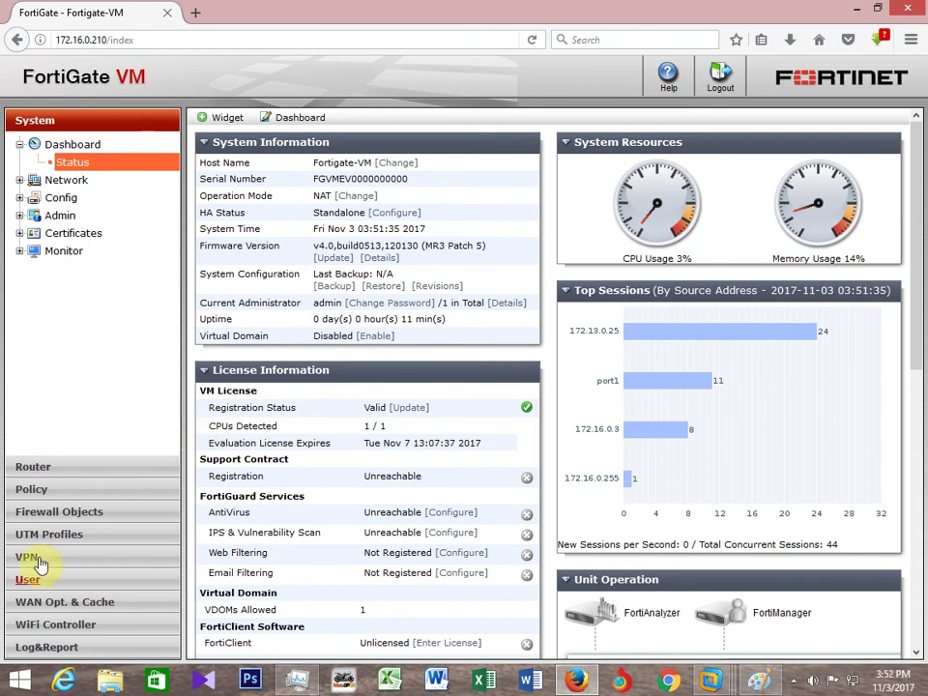
- Review the file patterns and file types in the existing file-filter list under Data Leak Prevention
{"action": "left_click", "coordinate": [61, 536]}
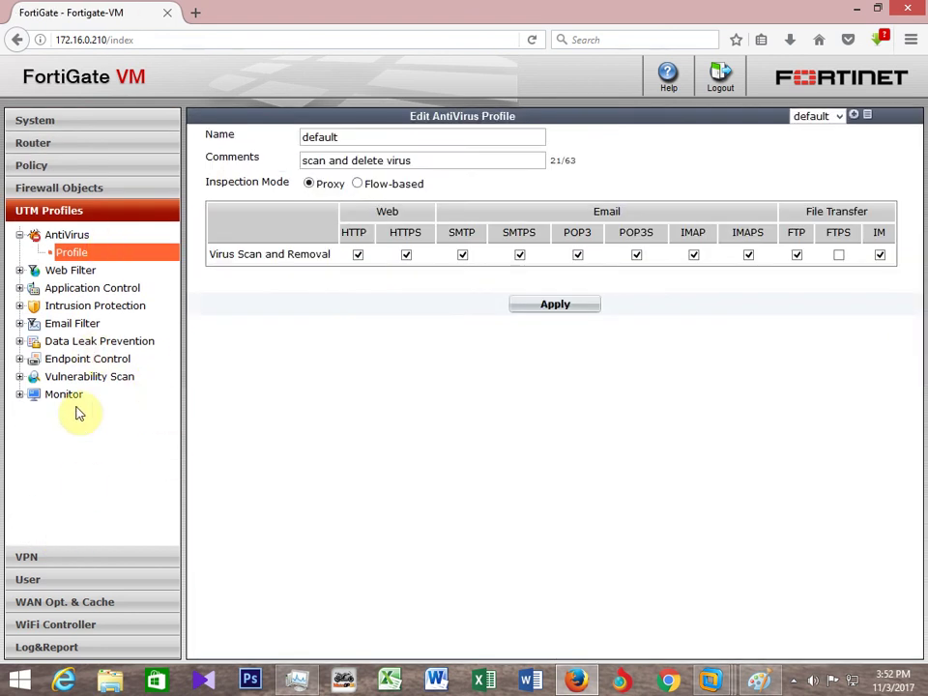
{"action": "left_click", "coordinate": [82, 343]}
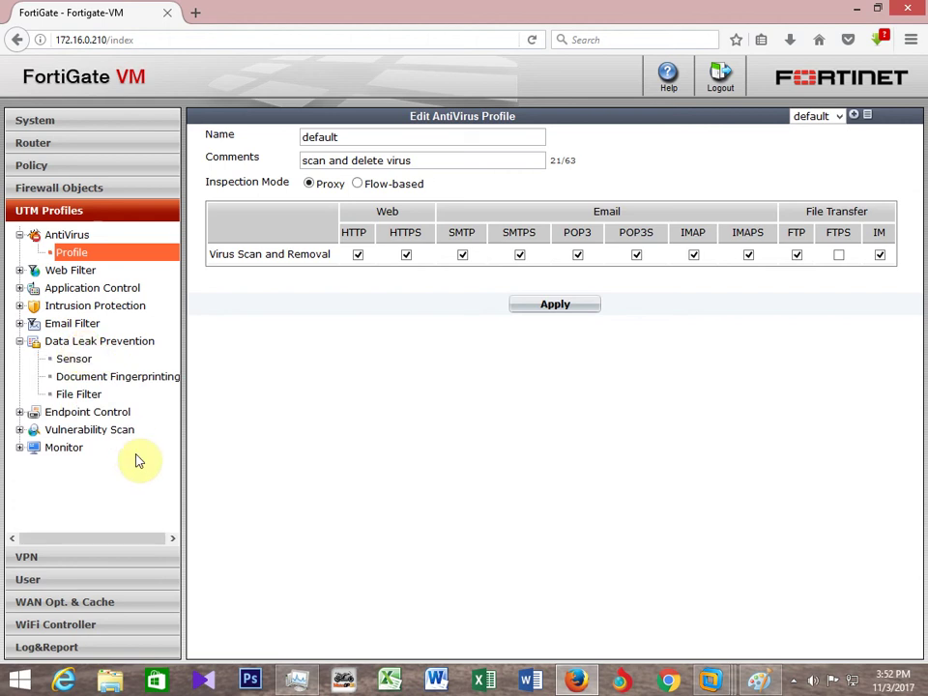
{"action": "left_click", "coordinate": [85, 394]}
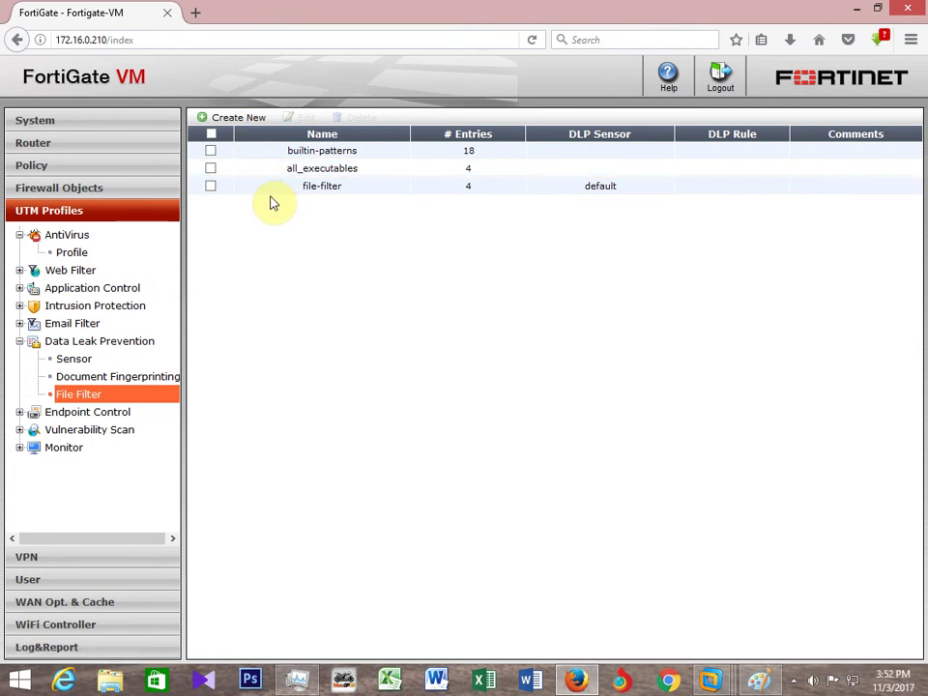
{"action": "left_click", "coordinate": [211, 187]}
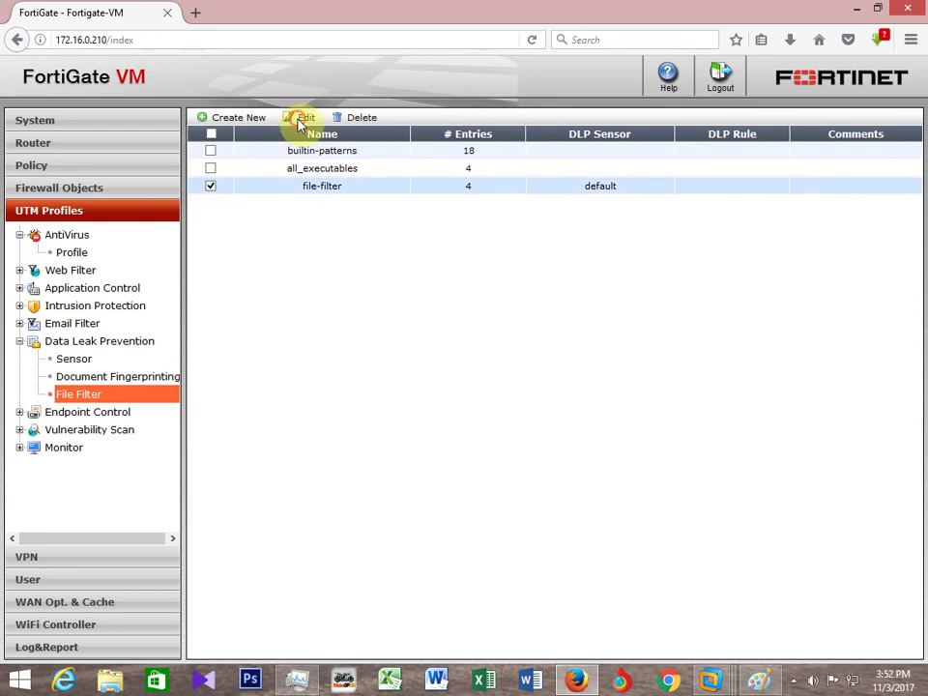
{"action": "left_click", "coordinate": [302, 118]}
{"action": "left_click", "coordinate": [232, 220]}
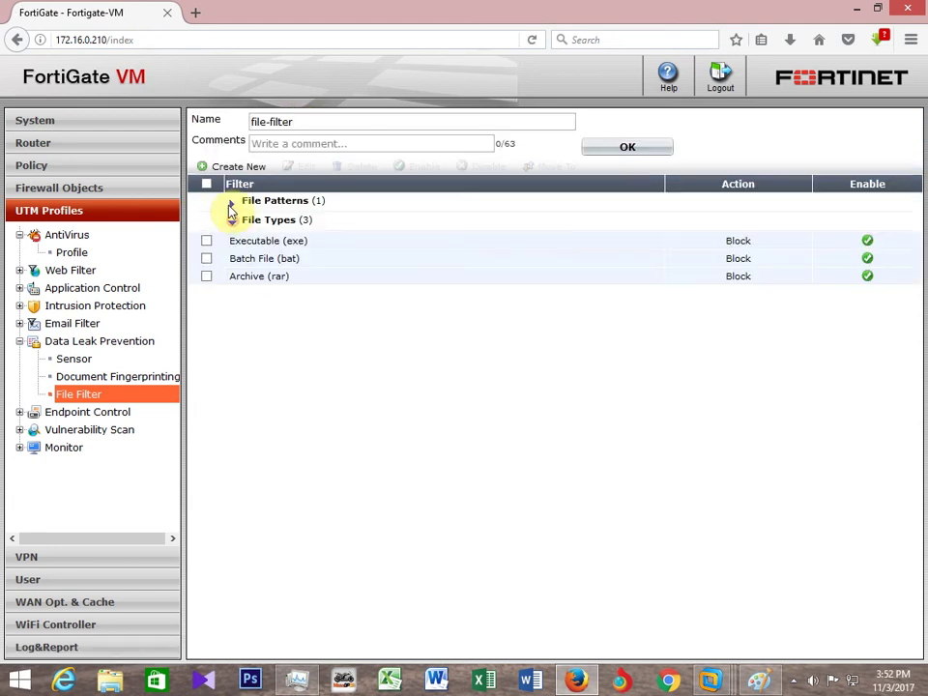
{"action": "left_click", "coordinate": [233, 201]}
{"action": "left_click", "coordinate": [230, 237]}
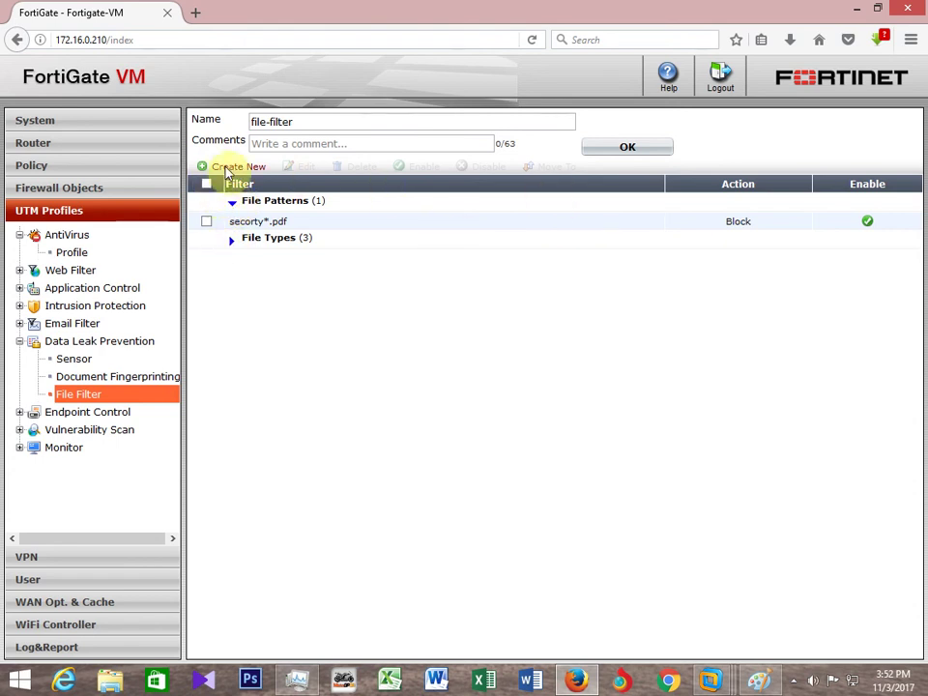
{"action": "left_click", "coordinate": [633, 149]}
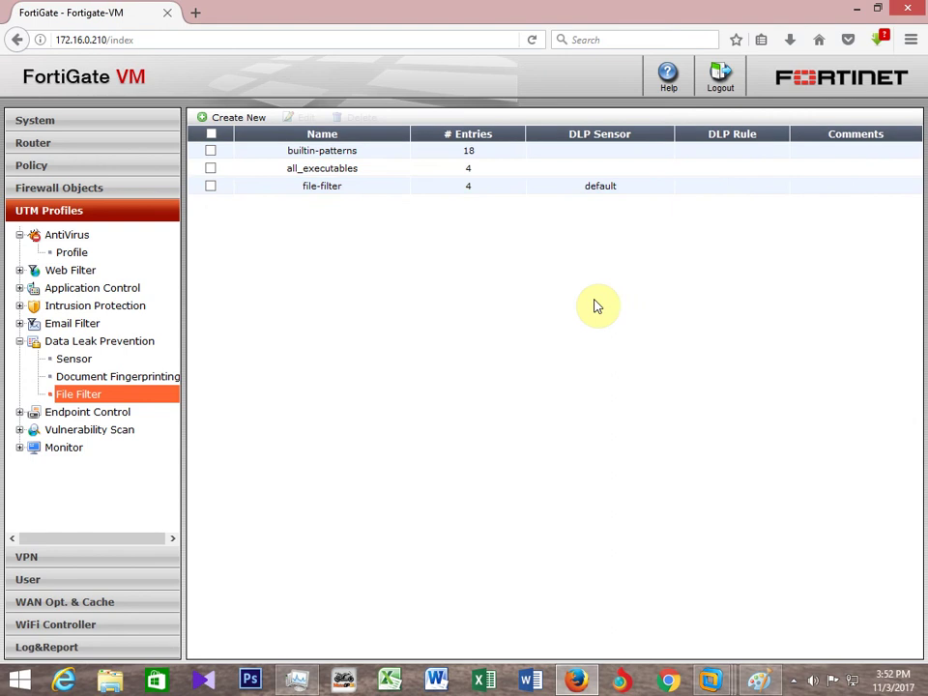
- Delete the existing file-filter list from the Data Leak Prevention file filters
{"action": "left_click", "coordinate": [210, 185]}
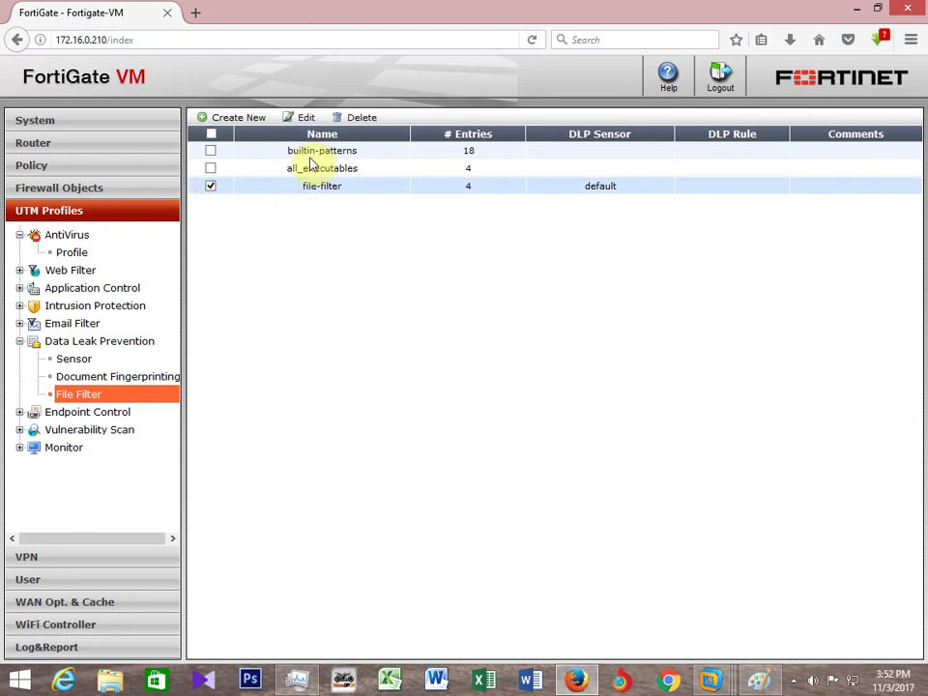
{"action": "left_click", "coordinate": [362, 118]}
{"action": "left_click", "coordinate": [483, 320]}
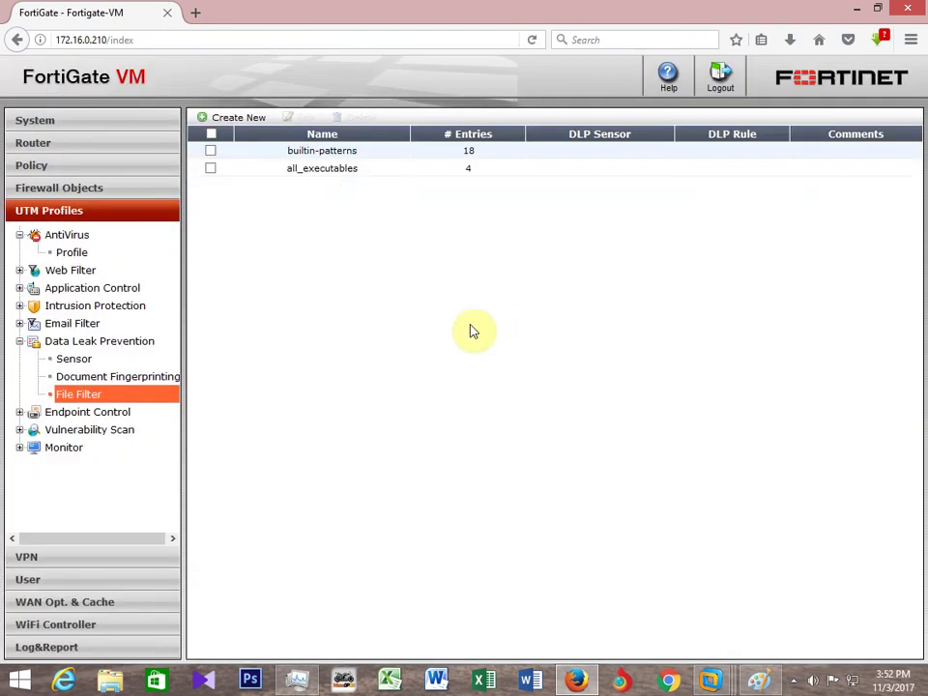
- Examine the settings of the file-filter entry in the default DLP sensor without changing them
{"action": "left_click", "coordinate": [77, 364]}
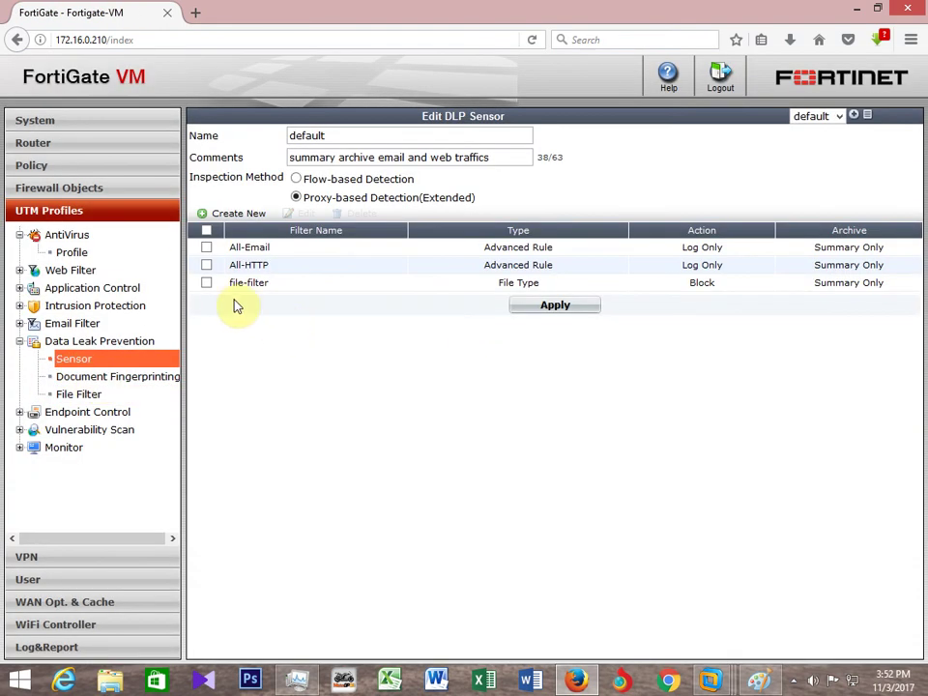
{"action": "left_click", "coordinate": [205, 282]}
{"action": "left_click", "coordinate": [312, 214]}
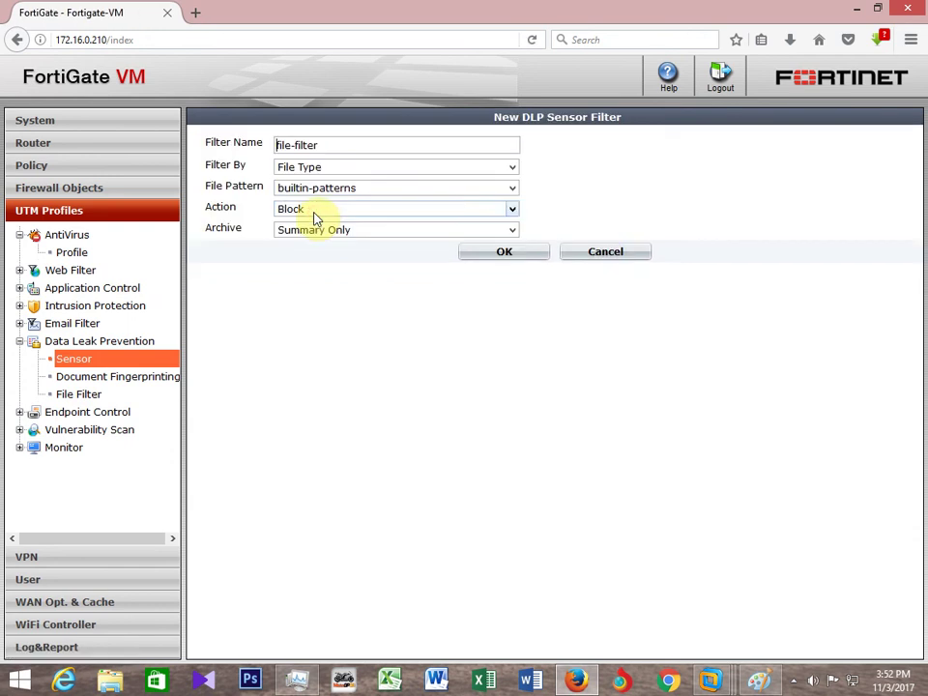
{"action": "left_click", "coordinate": [581, 256]}
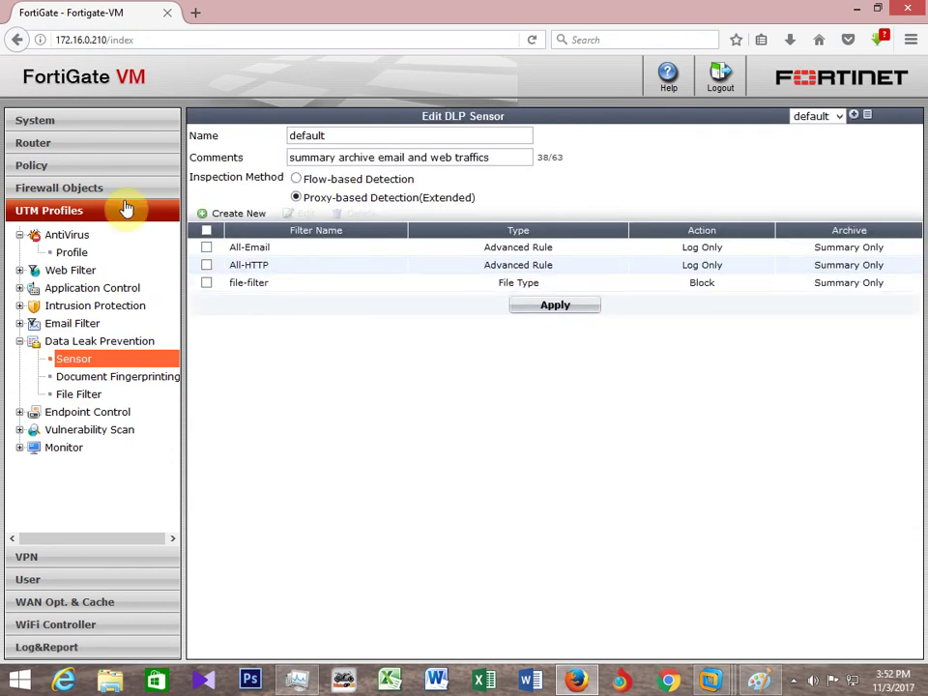
- Delete the file-filter entry from the default DLP sensor
{"action": "left_click", "coordinate": [206, 282]}
{"action": "left_click", "coordinate": [364, 215]}
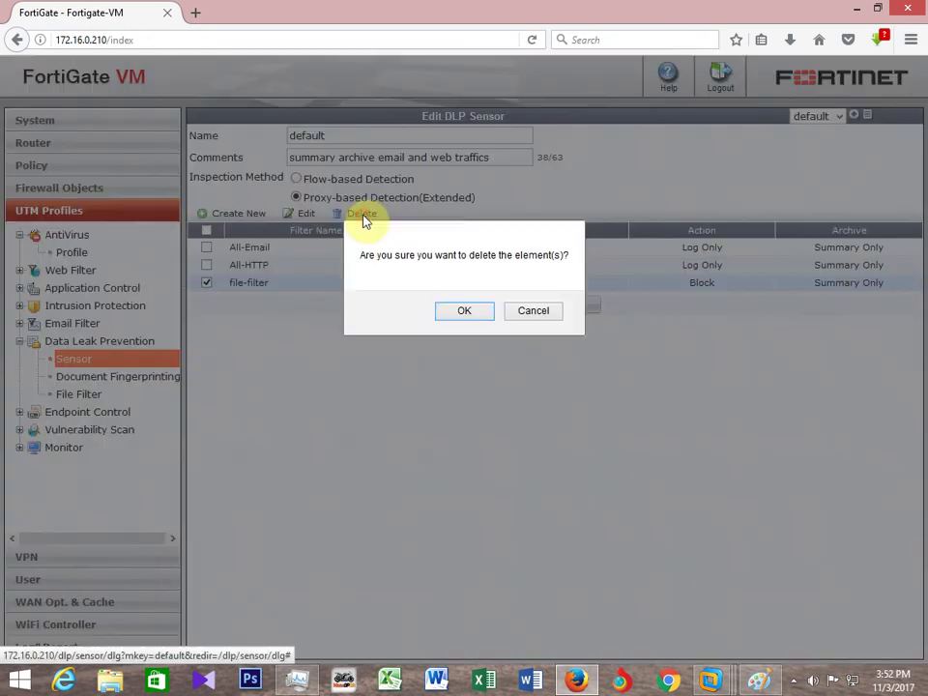
{"action": "left_click", "coordinate": [463, 308]}
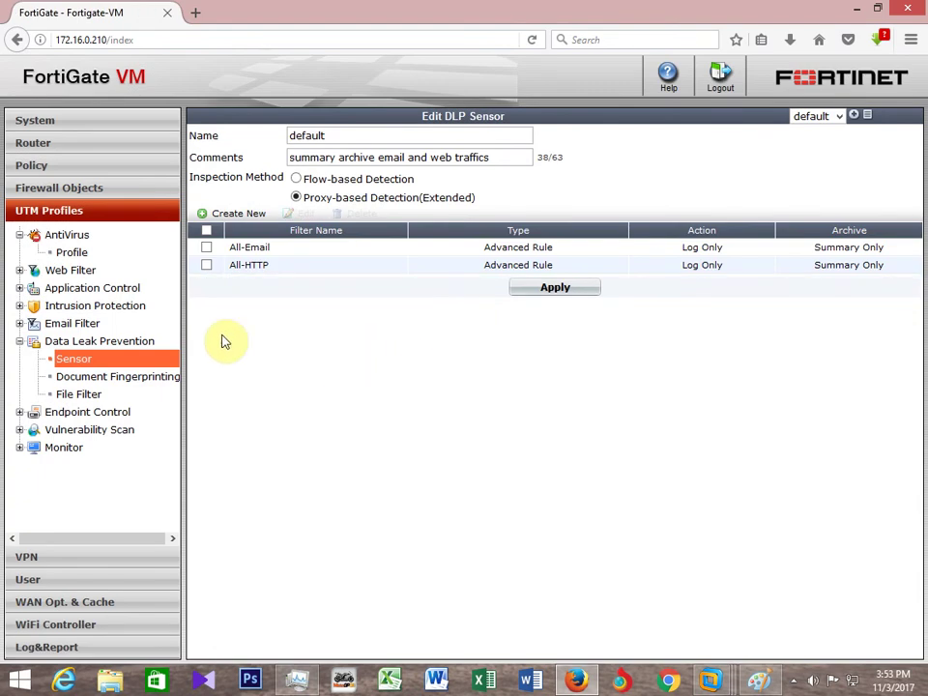
- Create a new Data Leak Prevention file filter list named file-filter
{"action": "left_click", "coordinate": [85, 396]}
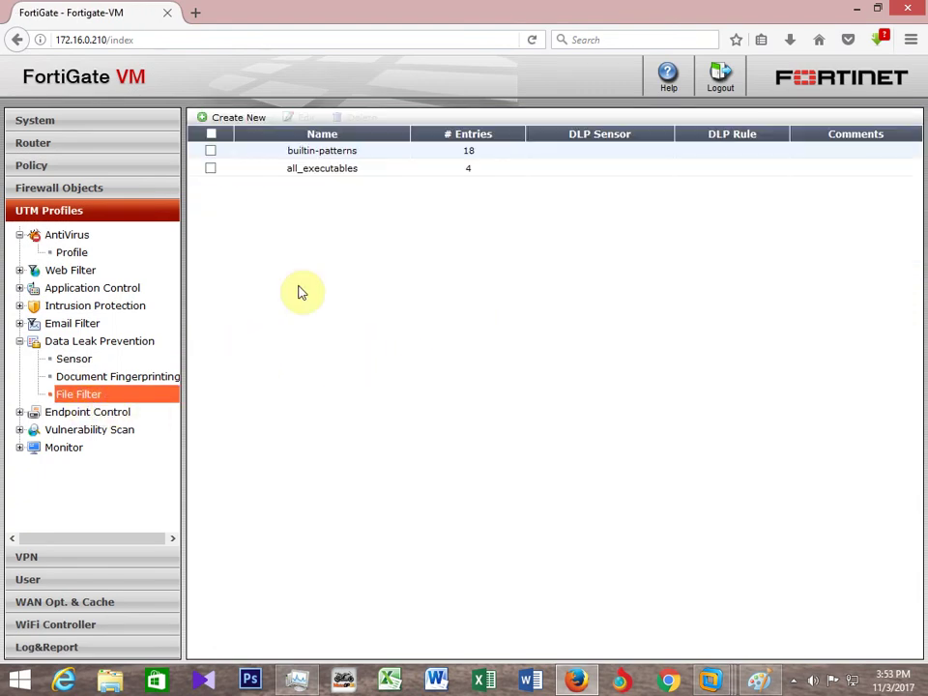
{"action": "left_click", "coordinate": [244, 120]}
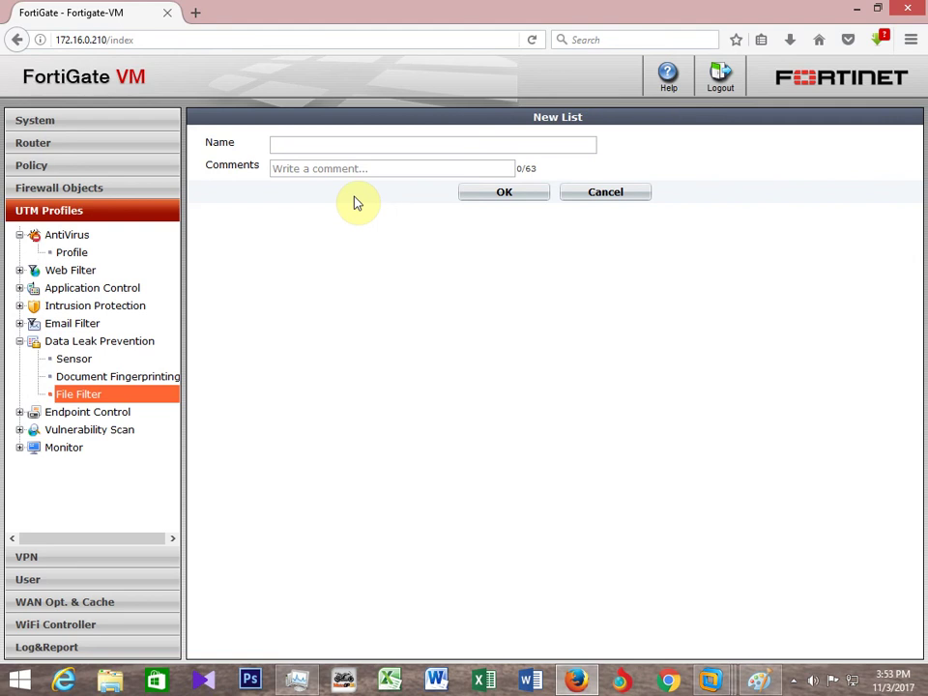
{"action": "type", "text": "f"}
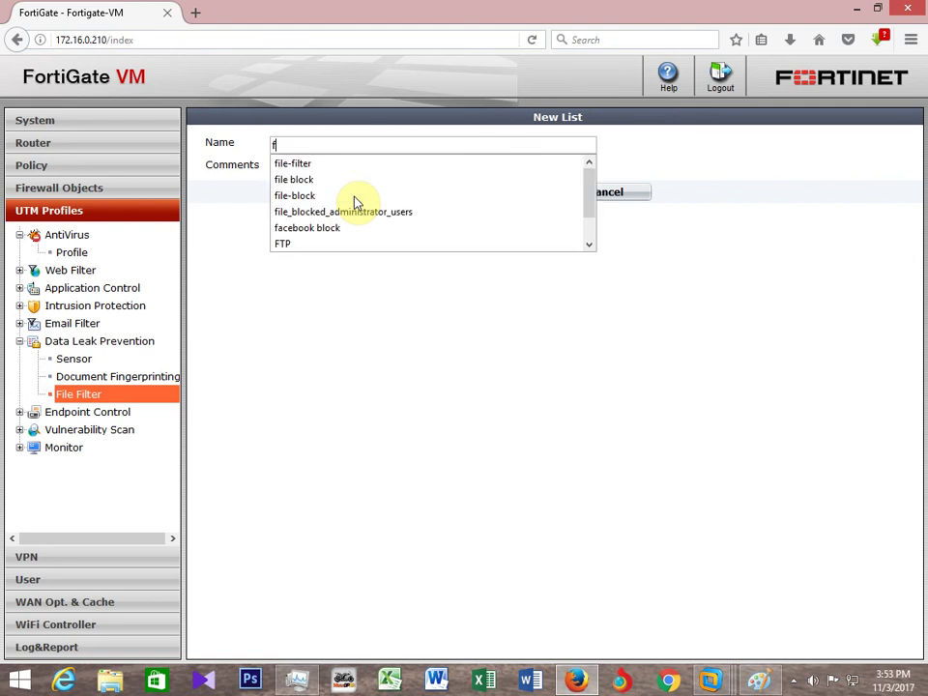
{"action": "type", "text": "il"}
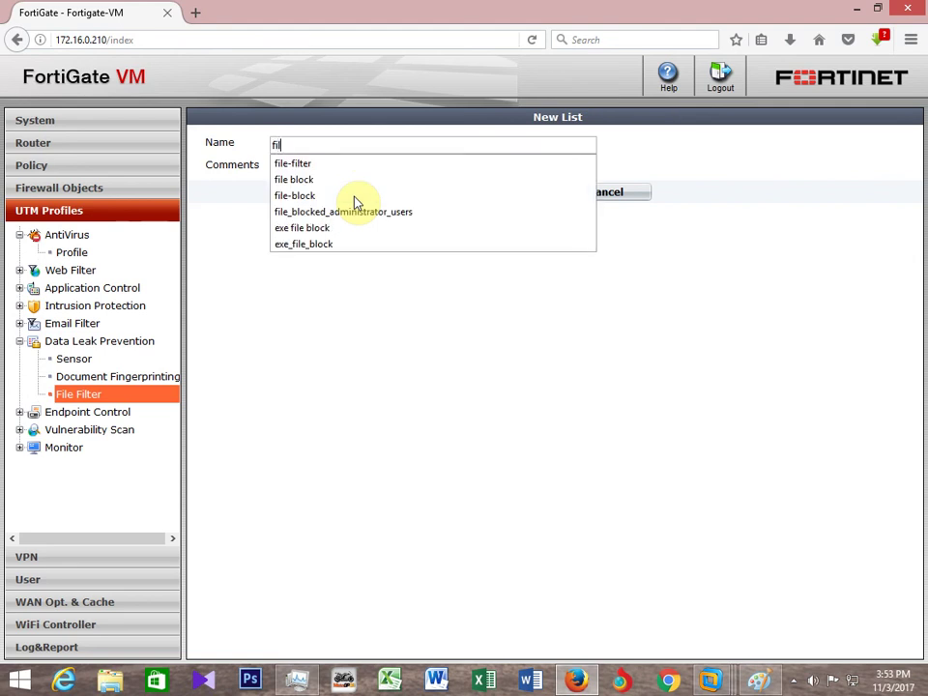
{"action": "key", "text": "Down"}
{"action": "key", "text": "Return"}
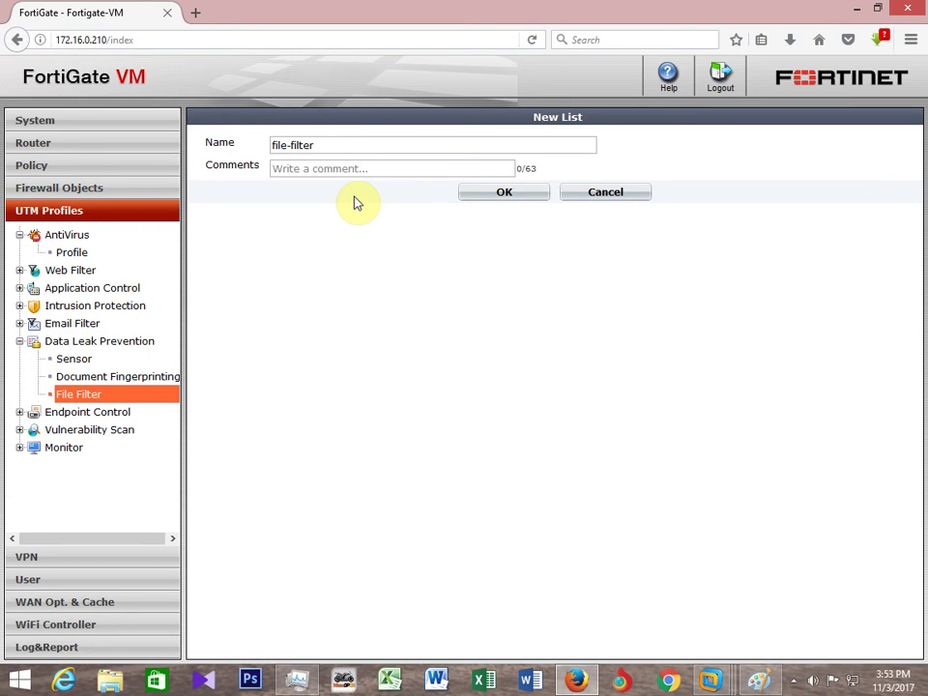
{"action": "left_click", "coordinate": [503, 193]}
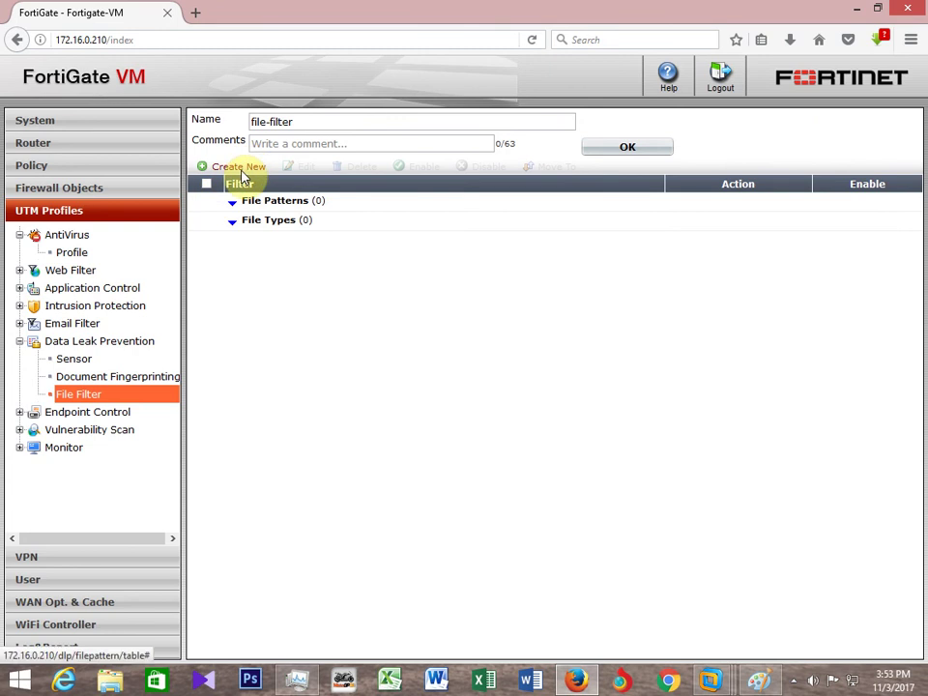
- Add an enabled file type filter for Executable (exe) with action Block to the file-filter list
{"action": "left_click", "coordinate": [238, 169]}
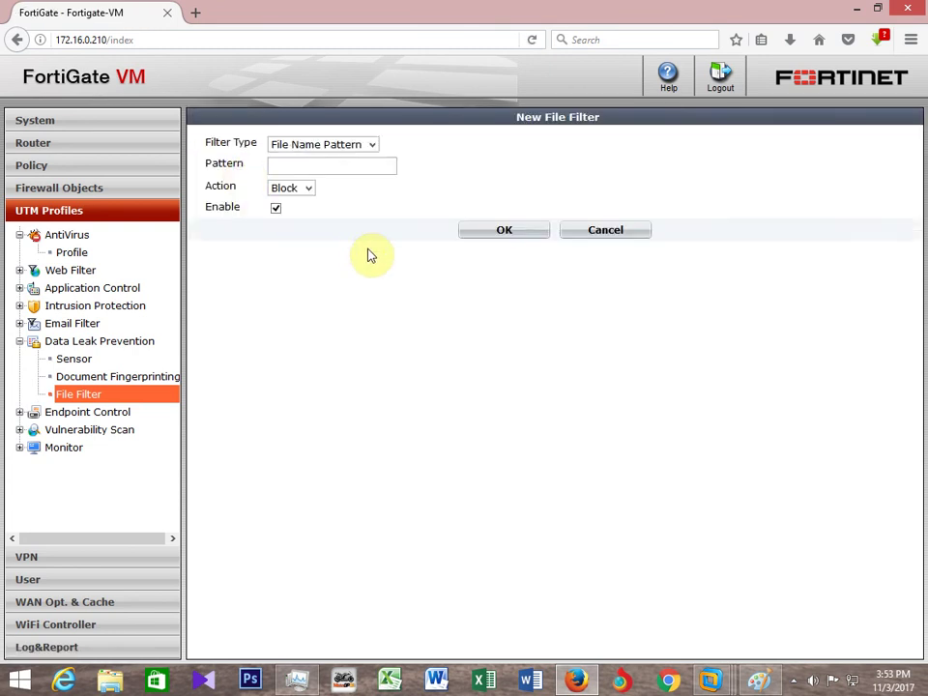
{"action": "left_click", "coordinate": [371, 145]}
{"action": "left_click", "coordinate": [312, 173]}
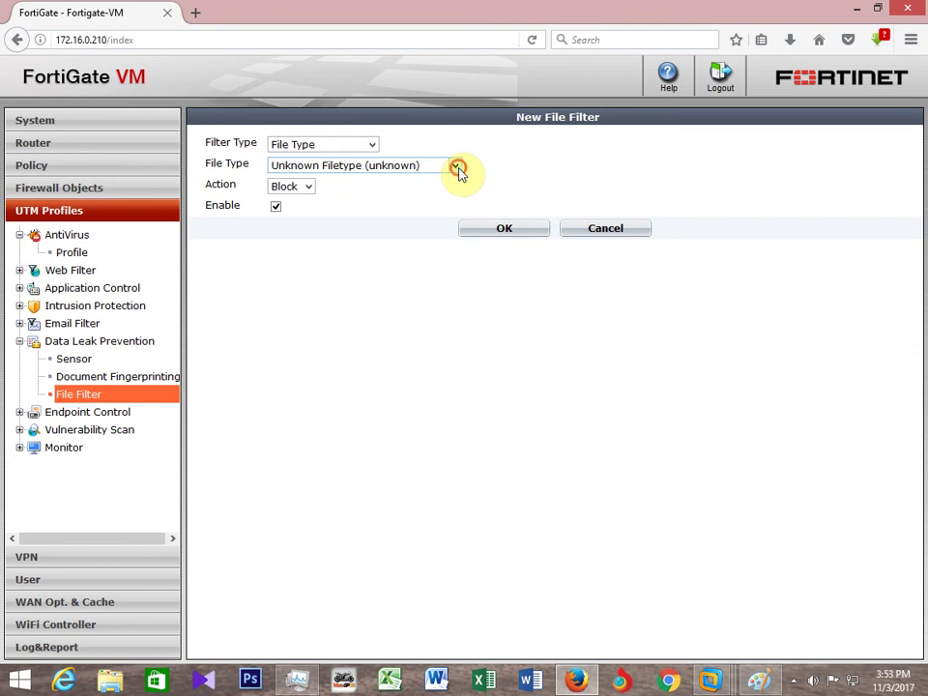
{"action": "left_click", "coordinate": [455, 169]}
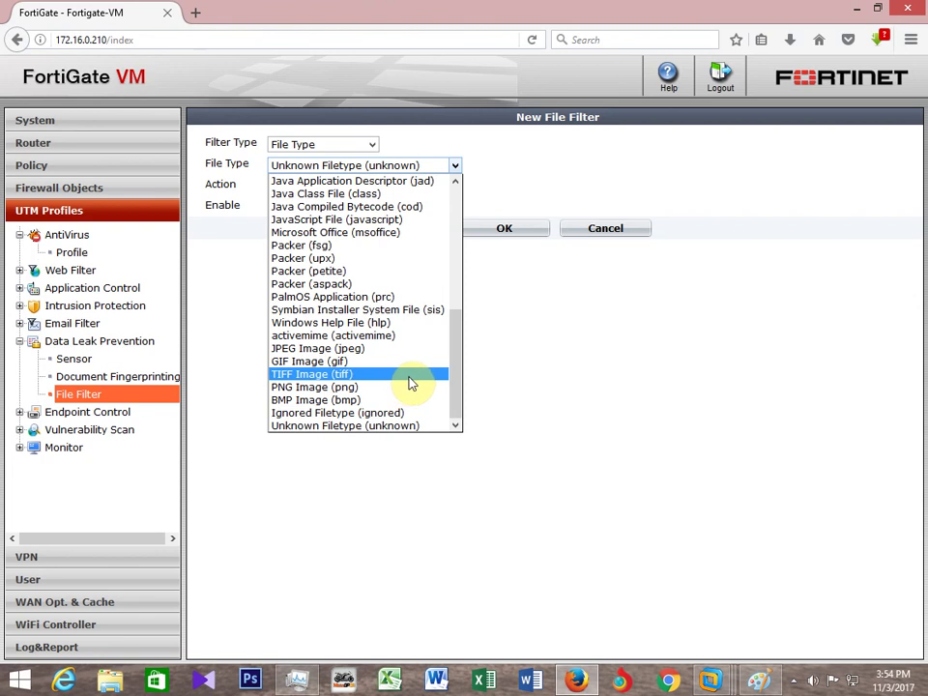
{"action": "scroll", "coordinate": [460, 368], "scroll_direction": "up", "scroll_amount": 2}
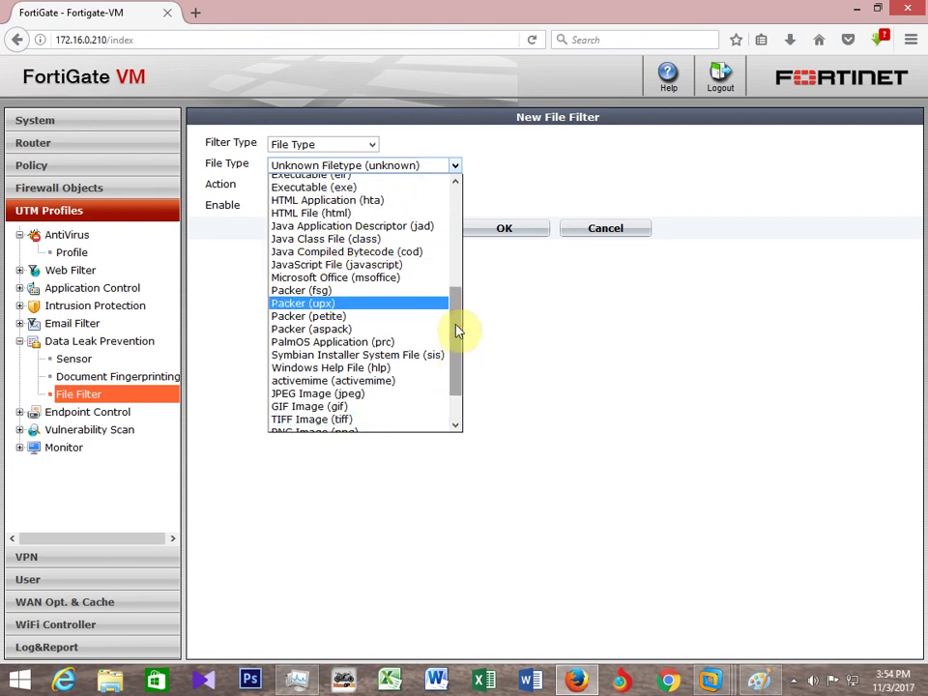
{"action": "left_click_drag", "start_coordinate": [460, 327], "coordinate": [459, 309]}
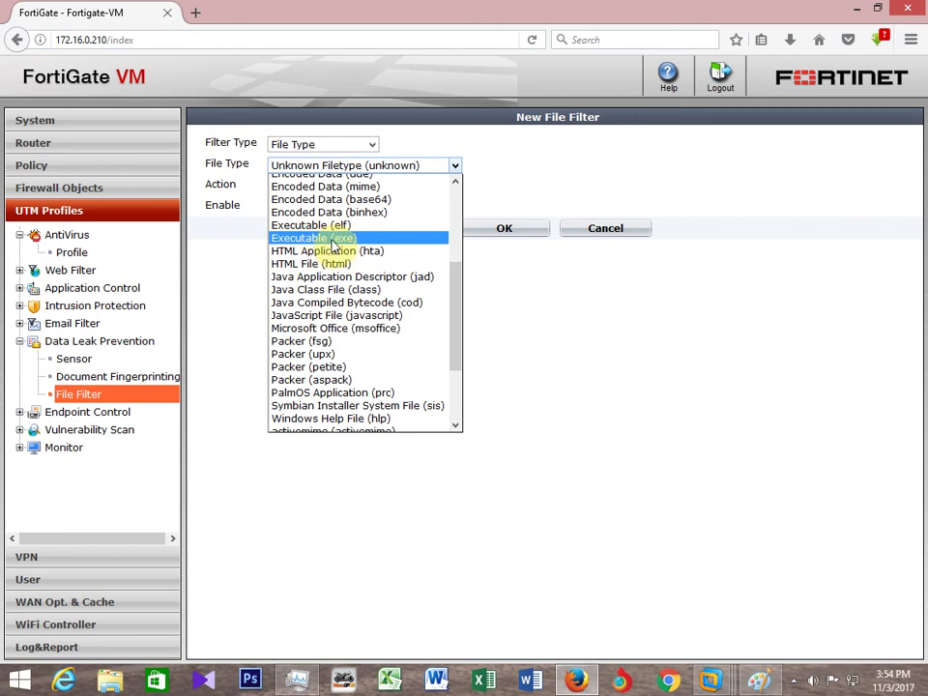
{"action": "left_click", "coordinate": [331, 240]}
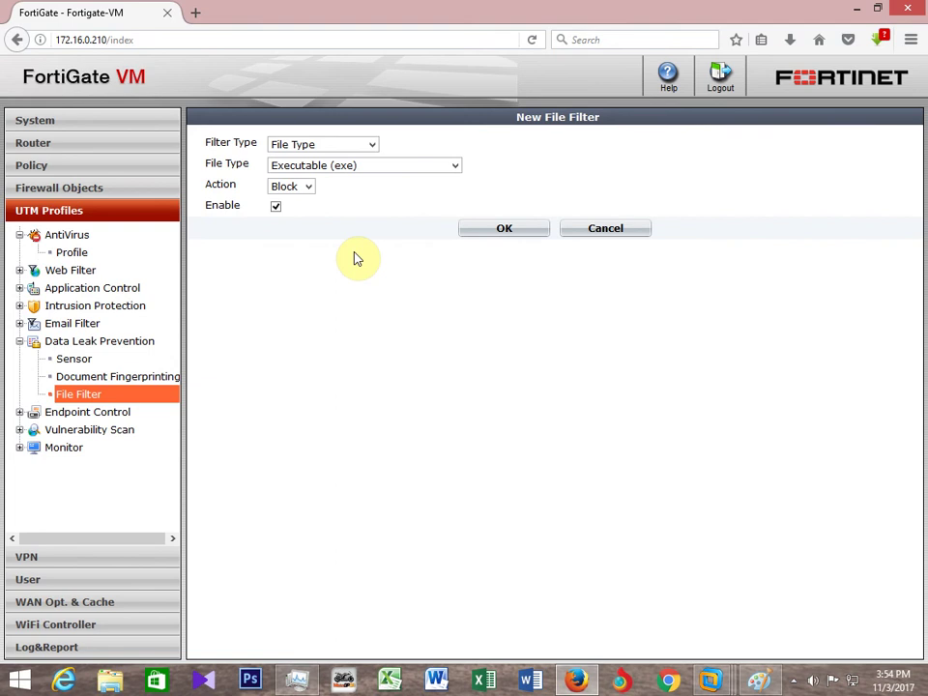
{"action": "left_click", "coordinate": [307, 190]}
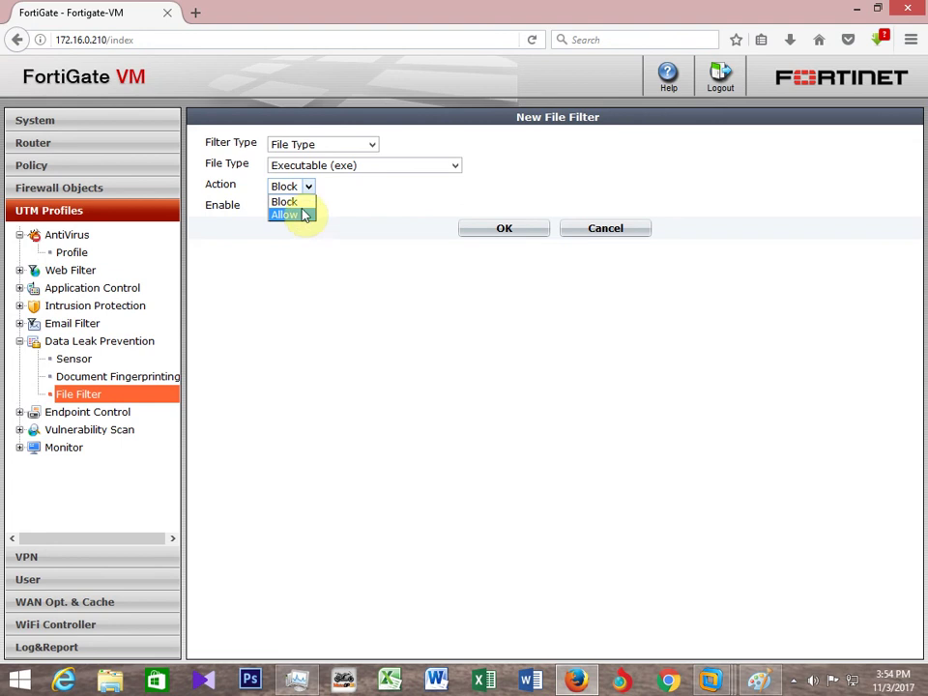
{"action": "left_click", "coordinate": [303, 202]}
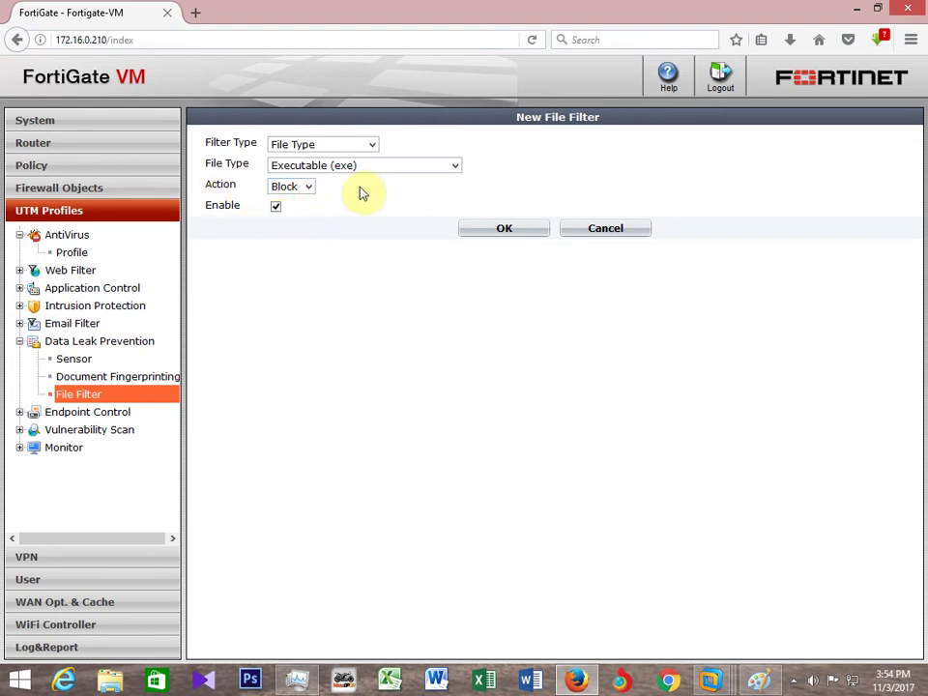
{"action": "left_click", "coordinate": [491, 228]}
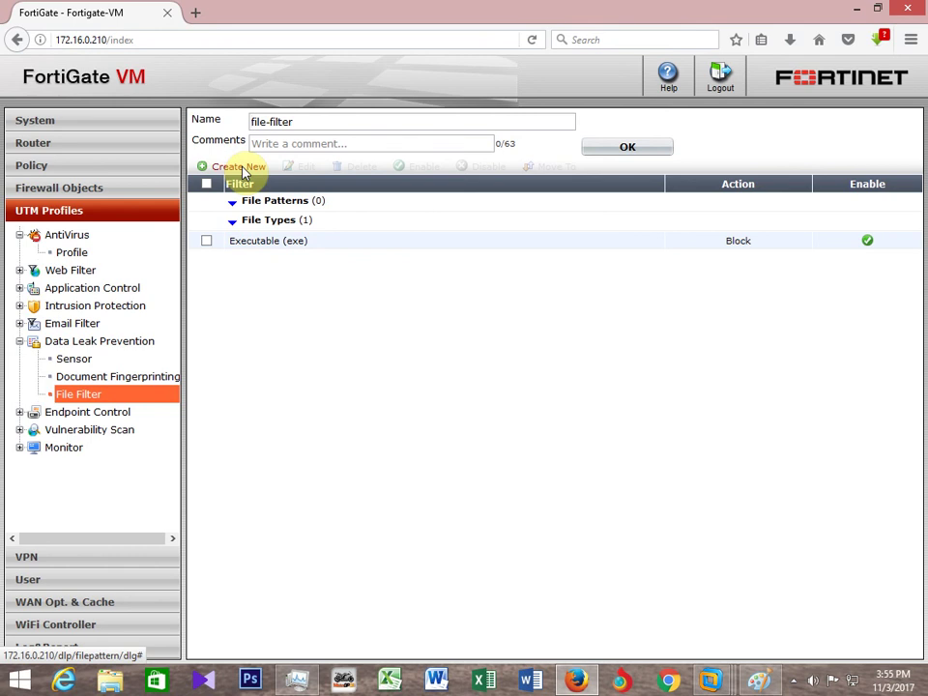
- Add a file type filter that blocks Archive (rar) files to the file-filter list
{"action": "left_click", "coordinate": [242, 167]}
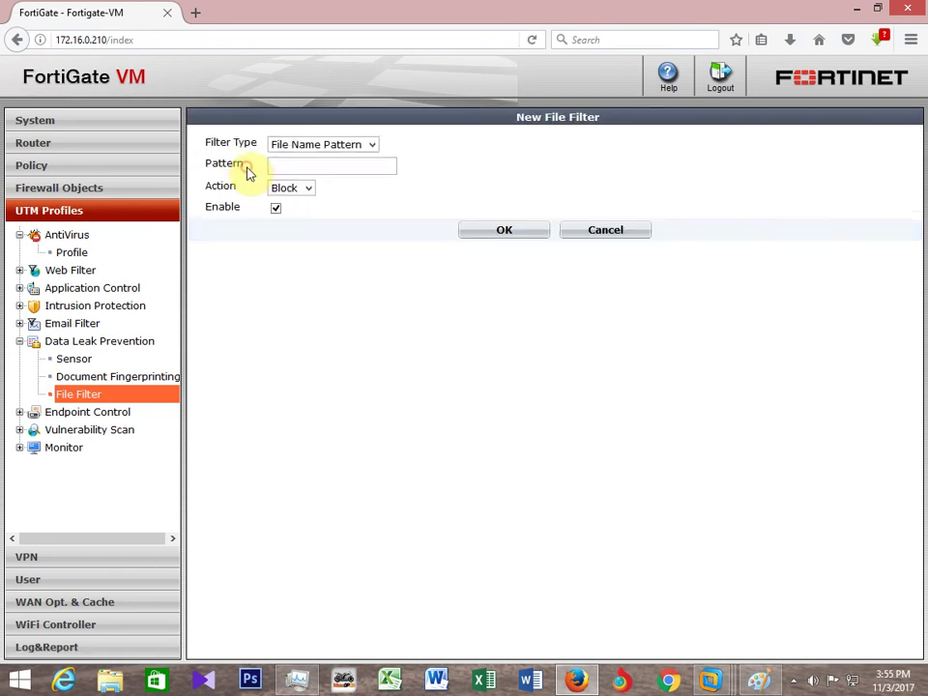
{"action": "left_click", "coordinate": [380, 146]}
{"action": "left_click", "coordinate": [321, 174]}
{"action": "left_click", "coordinate": [367, 168]}
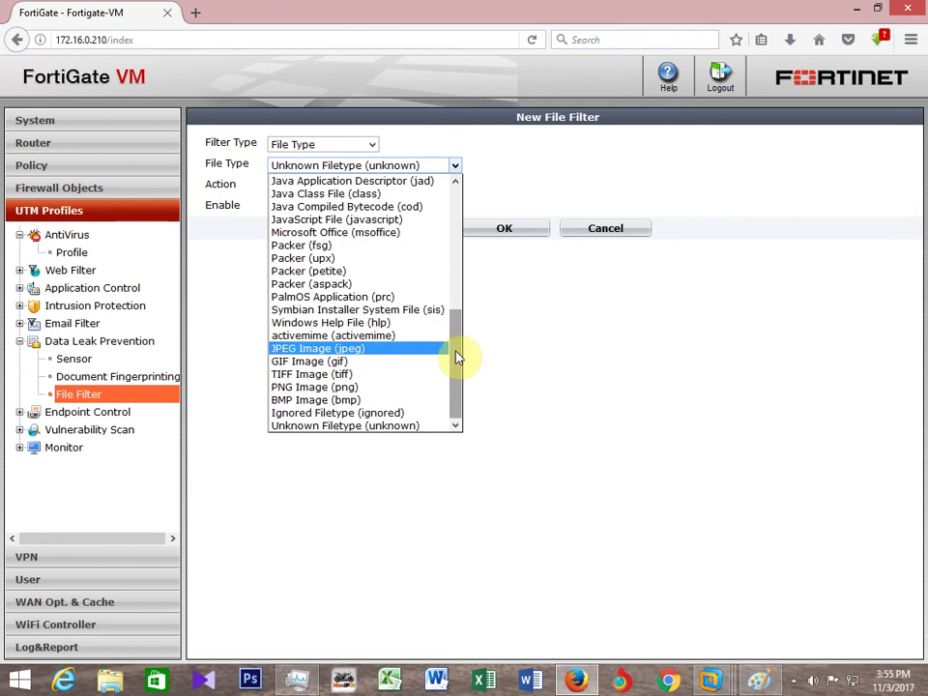
{"action": "left_click_drag", "start_coordinate": [457, 357], "coordinate": [451, 263]}
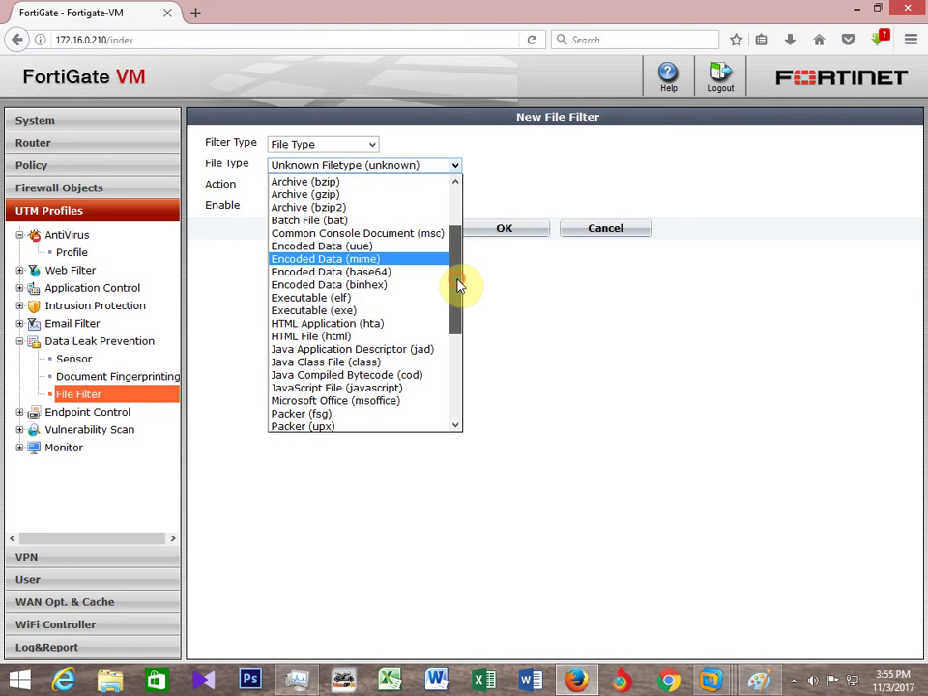
{"action": "left_click_drag", "start_coordinate": [455, 285], "coordinate": [456, 247]}
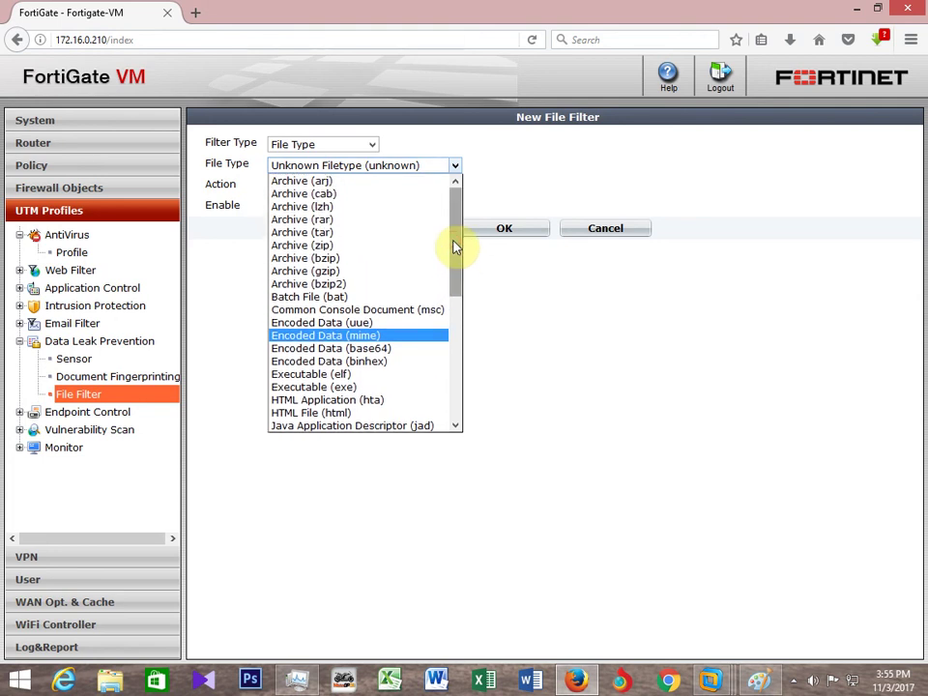
{"action": "left_click", "coordinate": [319, 222]}
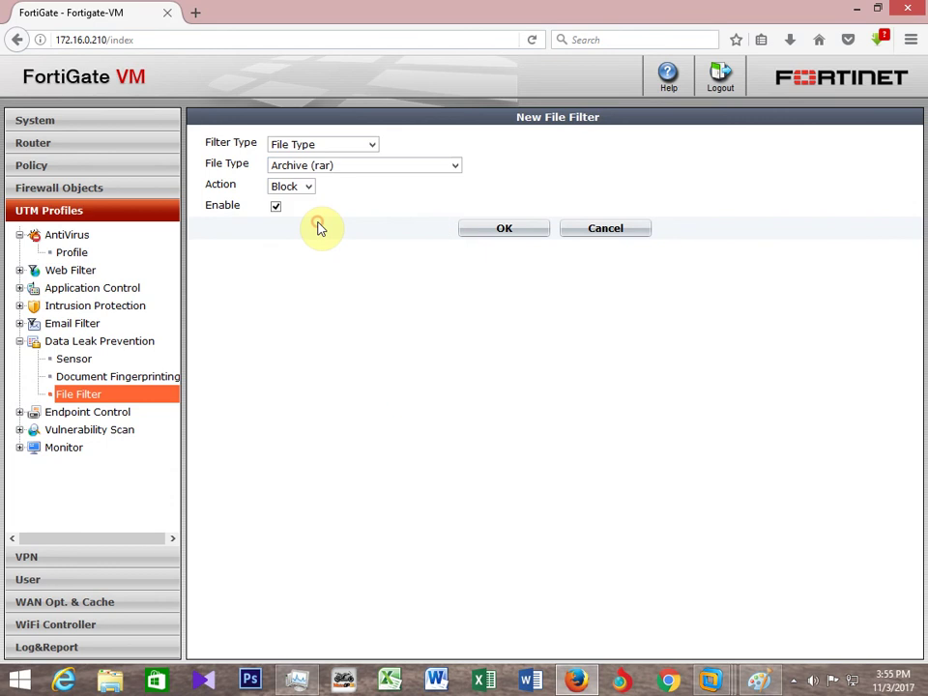
{"action": "left_click", "coordinate": [505, 232]}
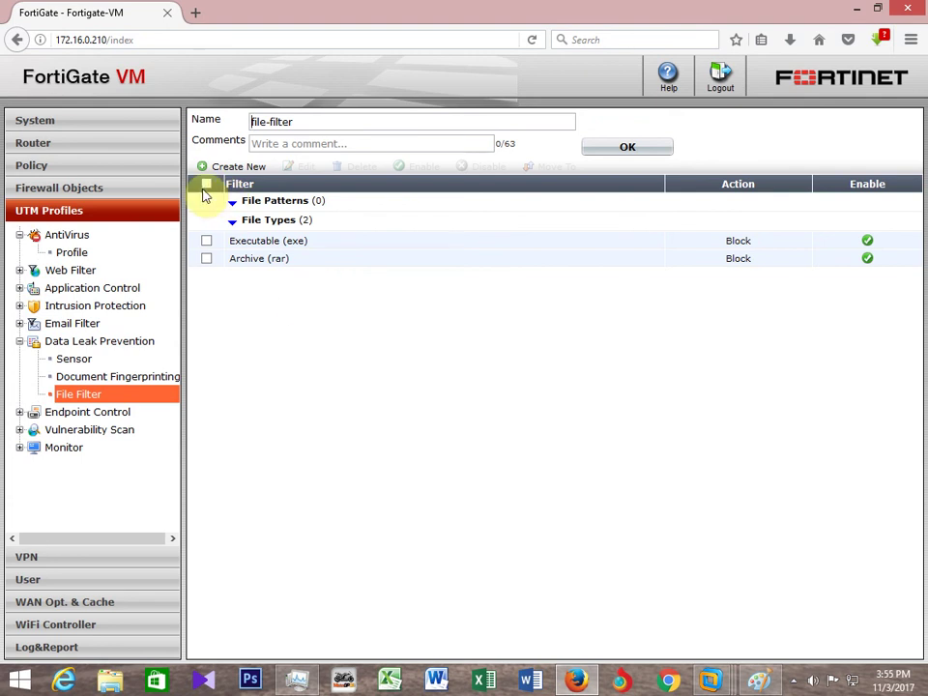
- Add a file name pattern filter for *.pdf with action Block to the list
{"action": "left_click", "coordinate": [246, 169]}
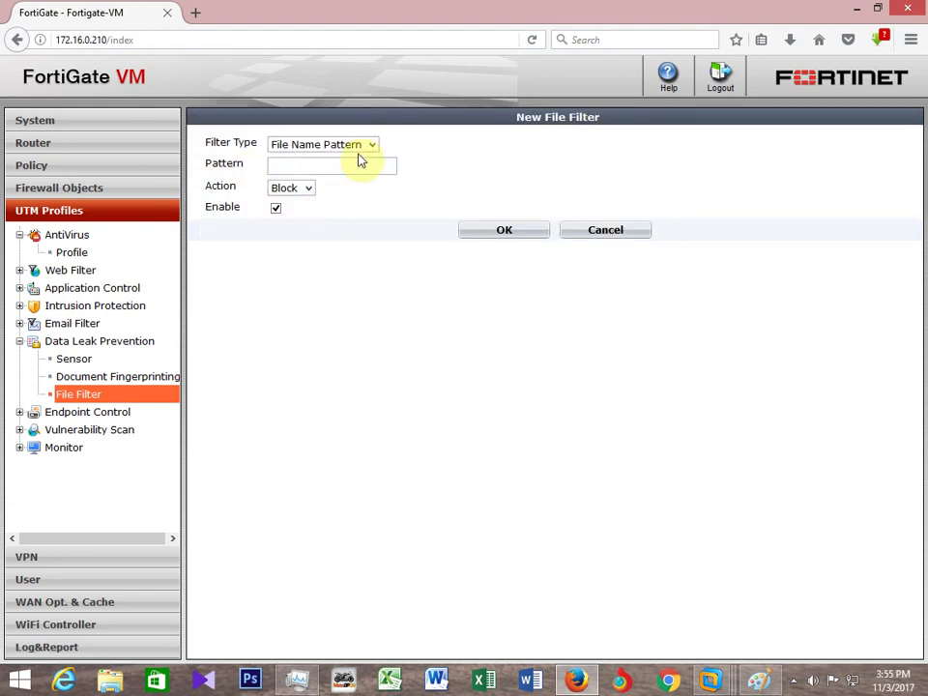
{"action": "left_click", "coordinate": [301, 166]}
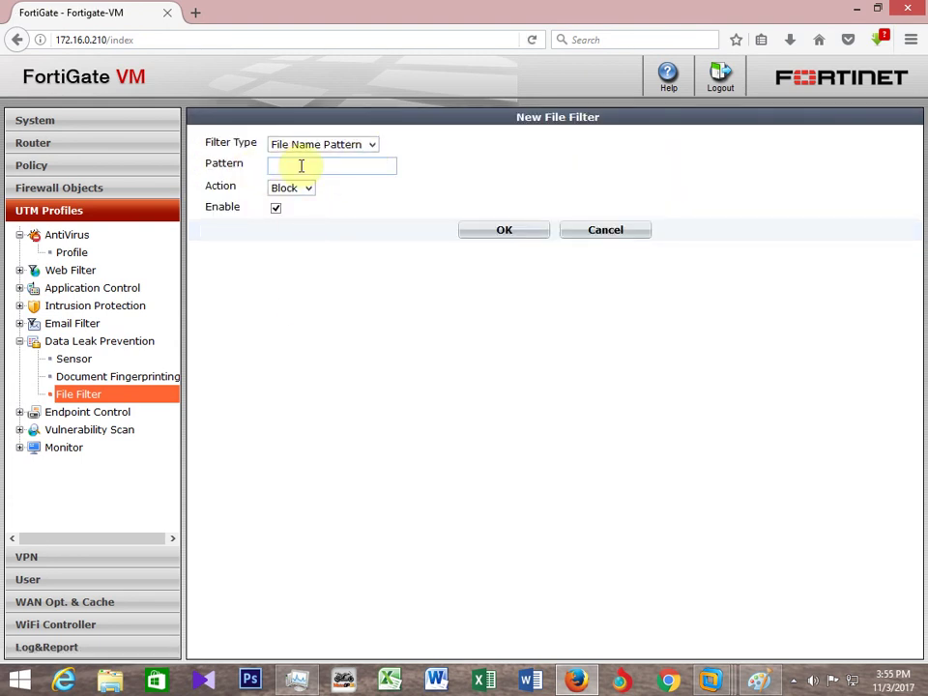
{"action": "type", "text": "*."}
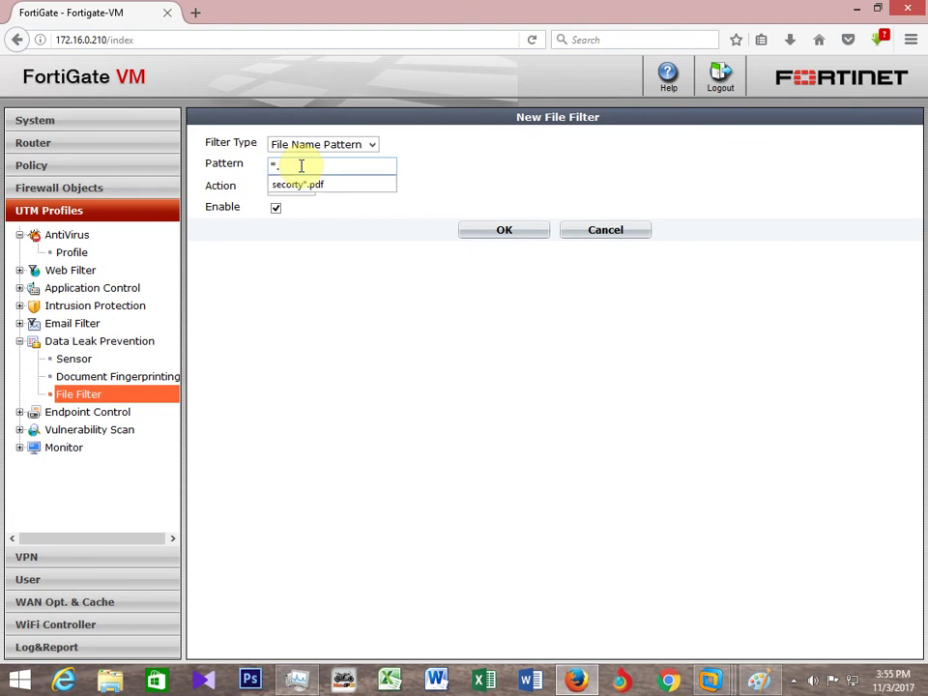
{"action": "type", "text": "pdf"}
{"action": "left_click", "coordinate": [312, 271]}
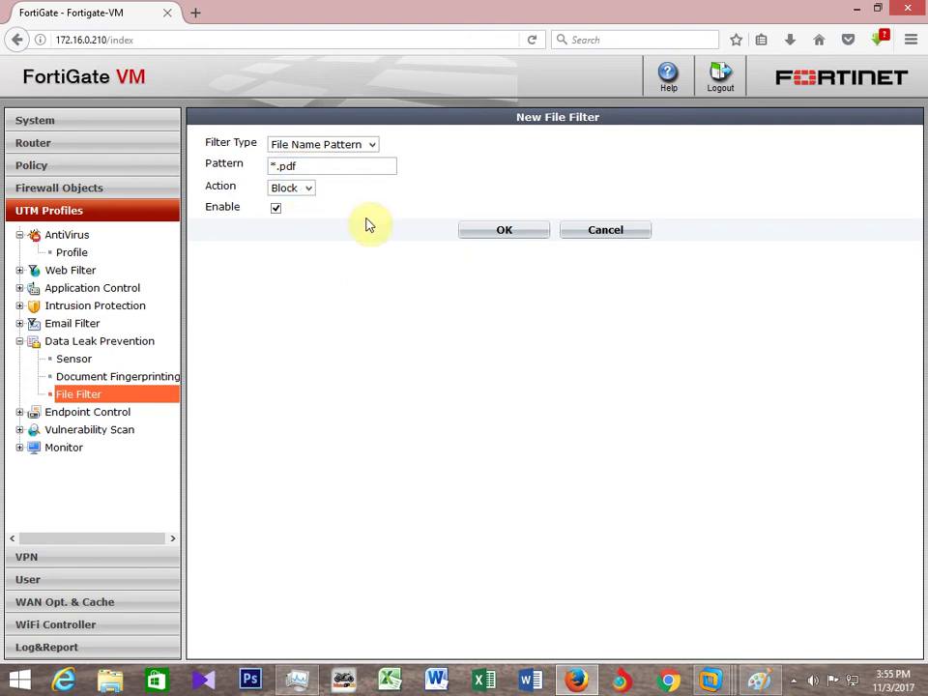
{"action": "left_click", "coordinate": [520, 236]}
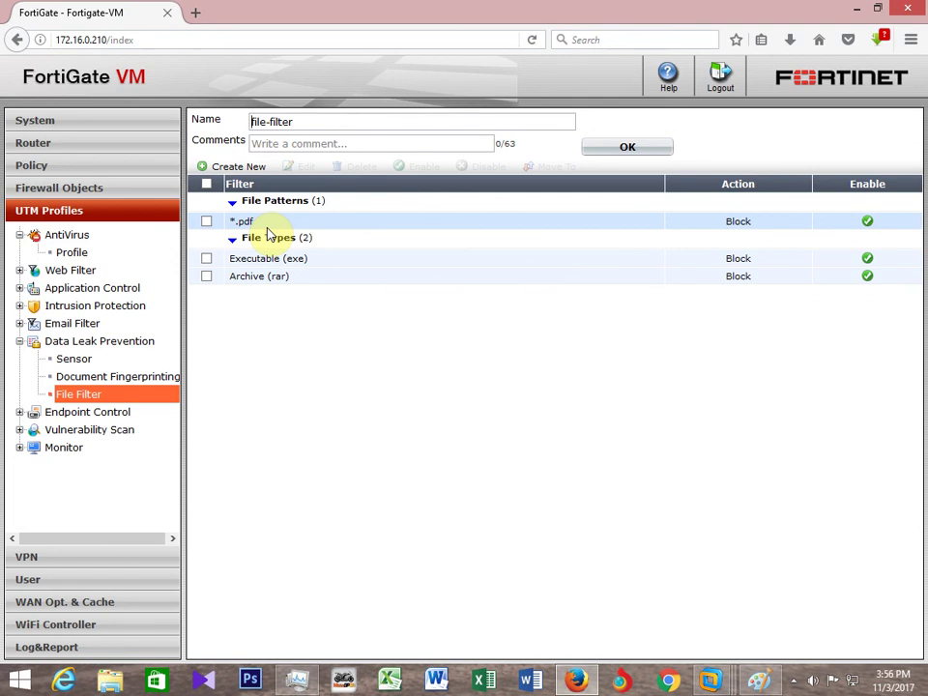
- Add a file type filter that blocks Batch File (bat) and save the file-filter list
{"action": "left_click", "coordinate": [243, 167]}
{"action": "left_click", "coordinate": [360, 145]}
{"action": "left_click", "coordinate": [361, 174]}
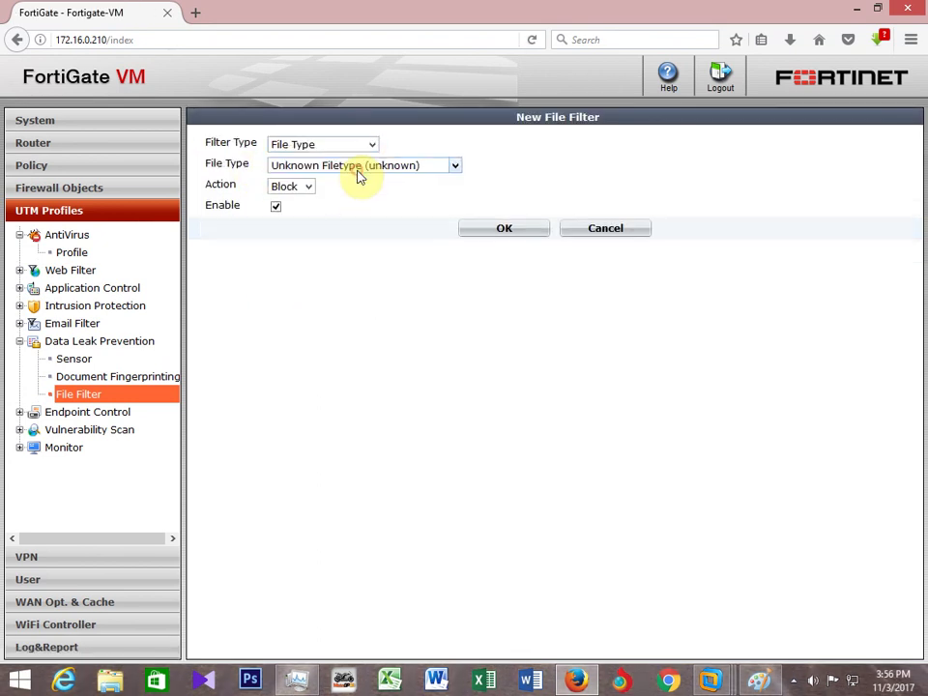
{"action": "left_click", "coordinate": [394, 169]}
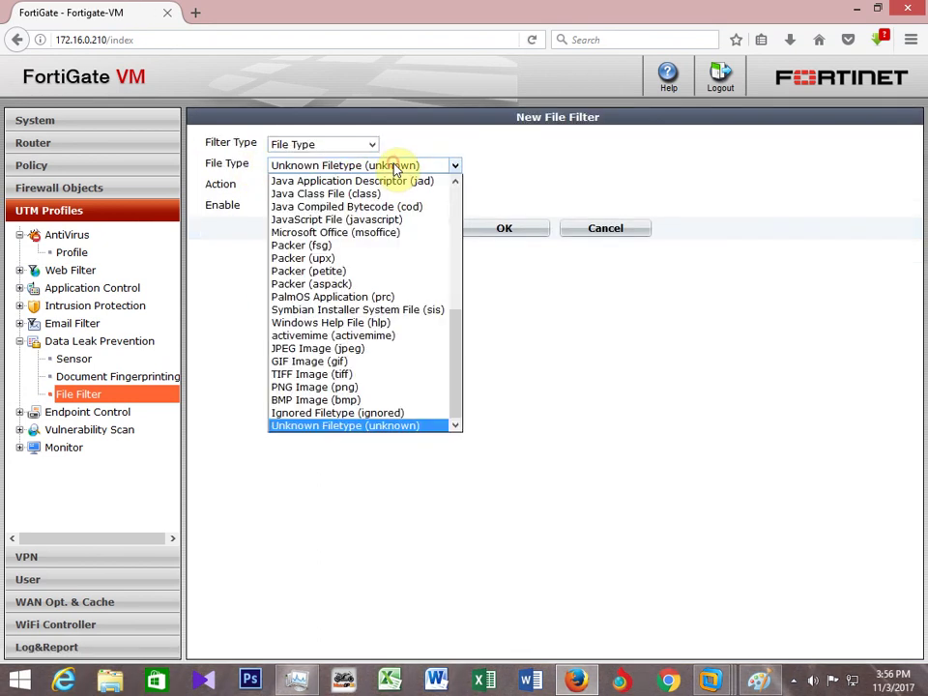
{"action": "left_click", "coordinate": [404, 425]}
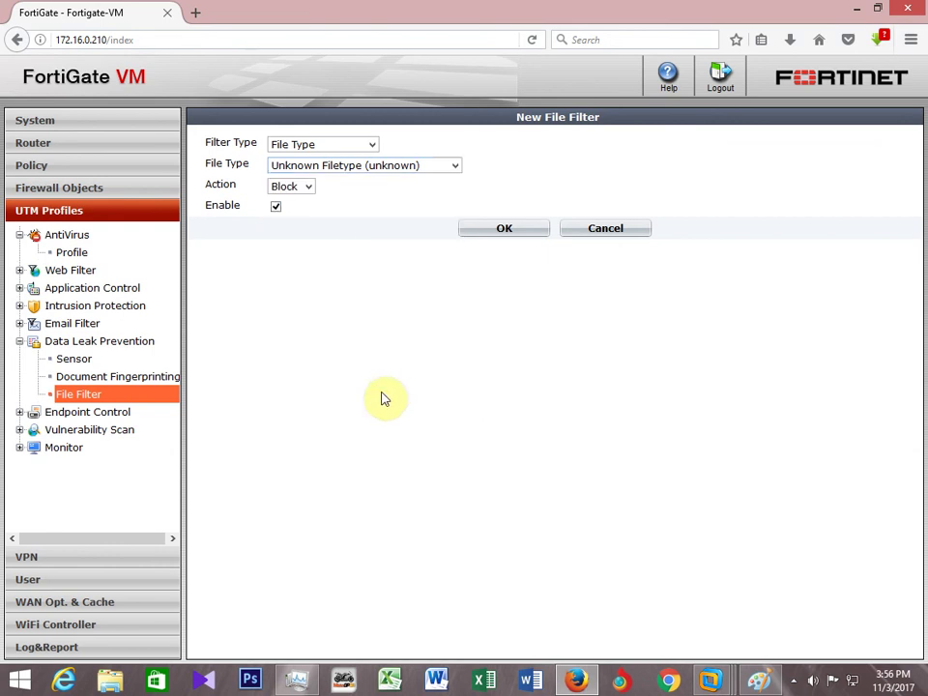
{"action": "left_click", "coordinate": [434, 168]}
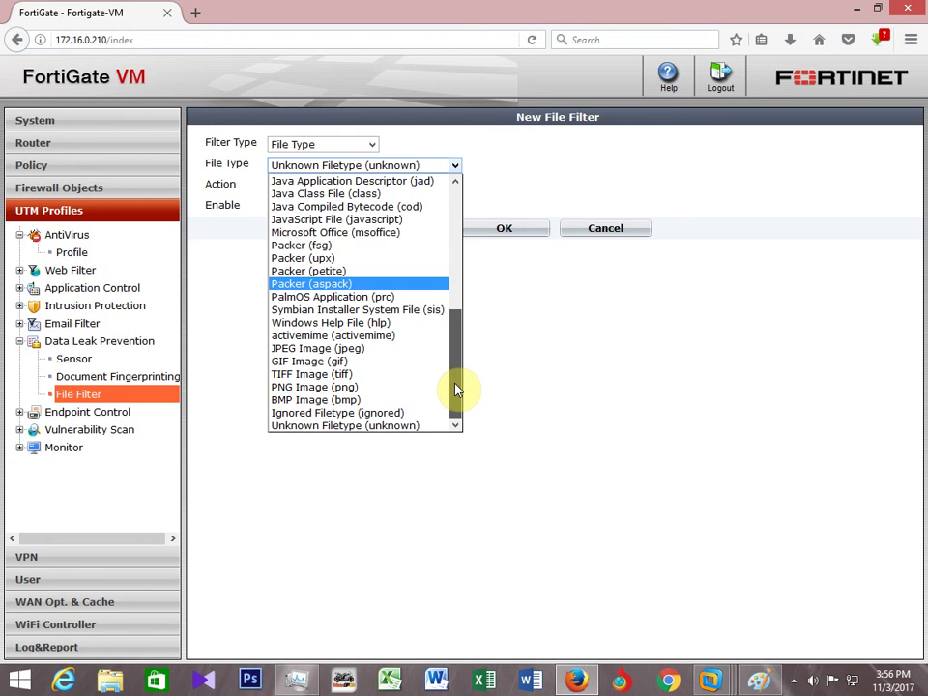
{"action": "left_click_drag", "start_coordinate": [460, 383], "coordinate": [467, 261]}
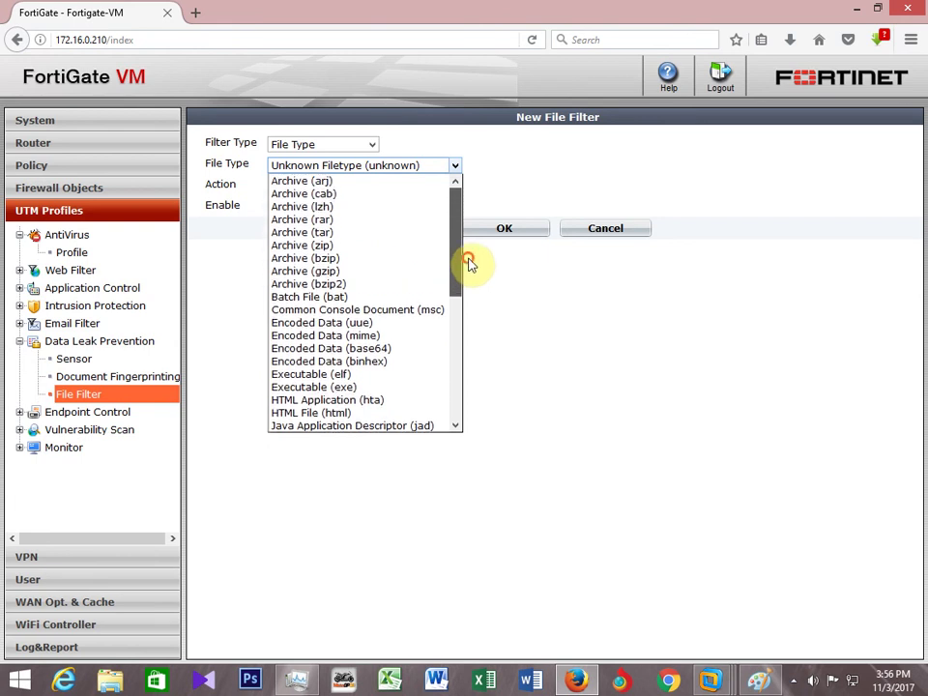
{"action": "left_click", "coordinate": [389, 297]}
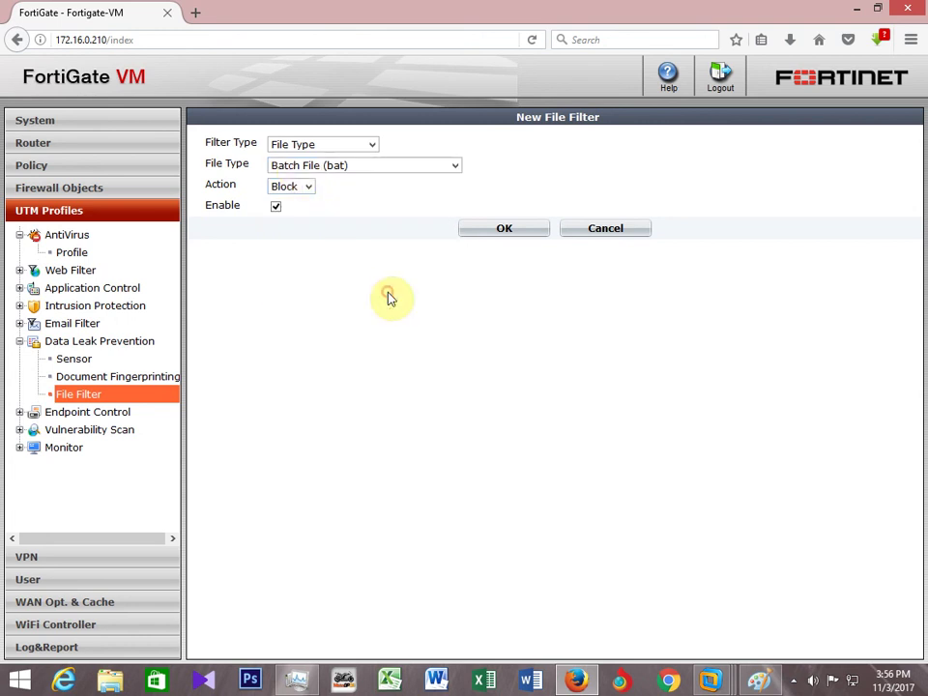
{"action": "left_click", "coordinate": [312, 187]}
{"action": "left_click", "coordinate": [310, 186]}
{"action": "left_click", "coordinate": [529, 232]}
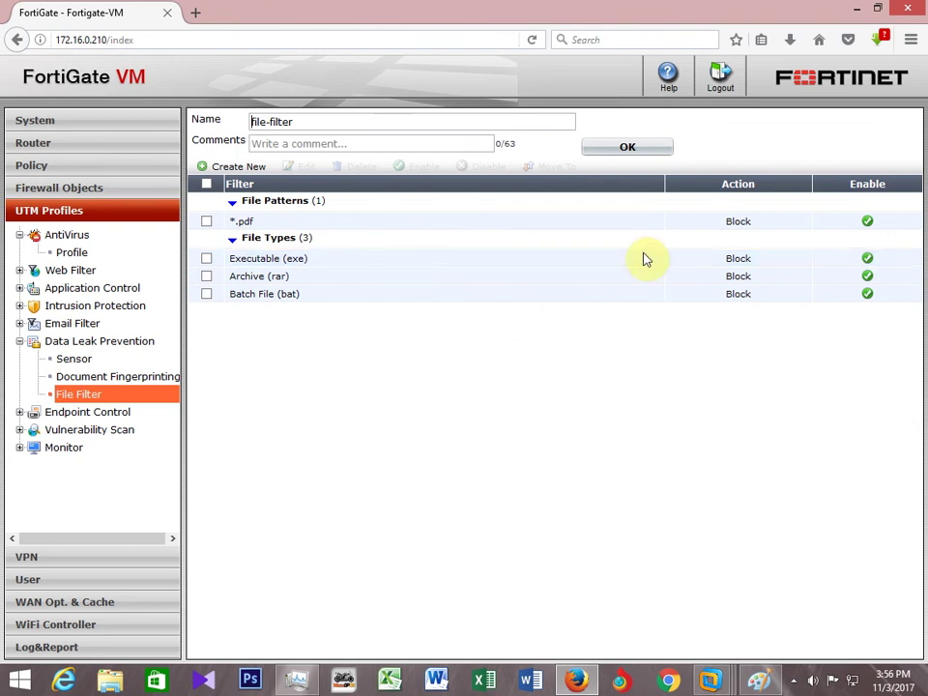
{"action": "left_click", "coordinate": [634, 149]}
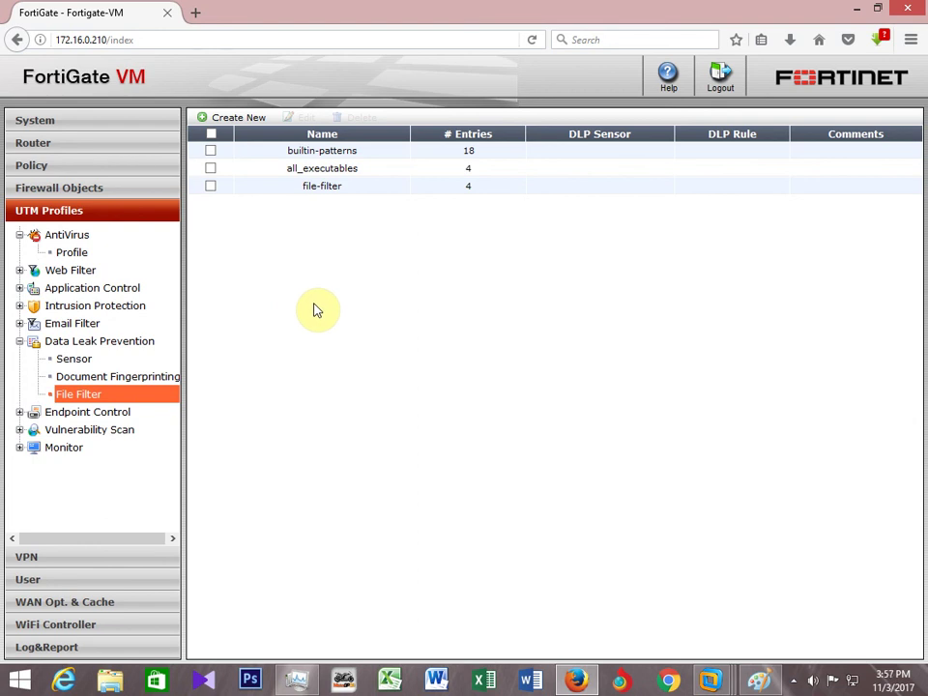
- Start a new filter in the default DLP sensor and name it file_blocked
{"action": "left_click", "coordinate": [73, 359]}
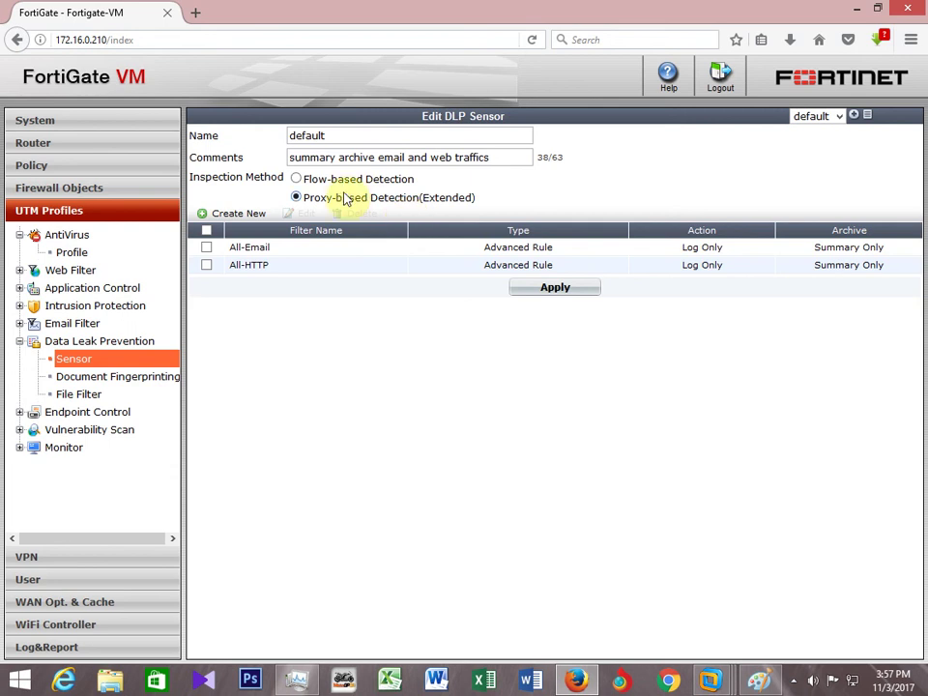
{"action": "left_click", "coordinate": [249, 215]}
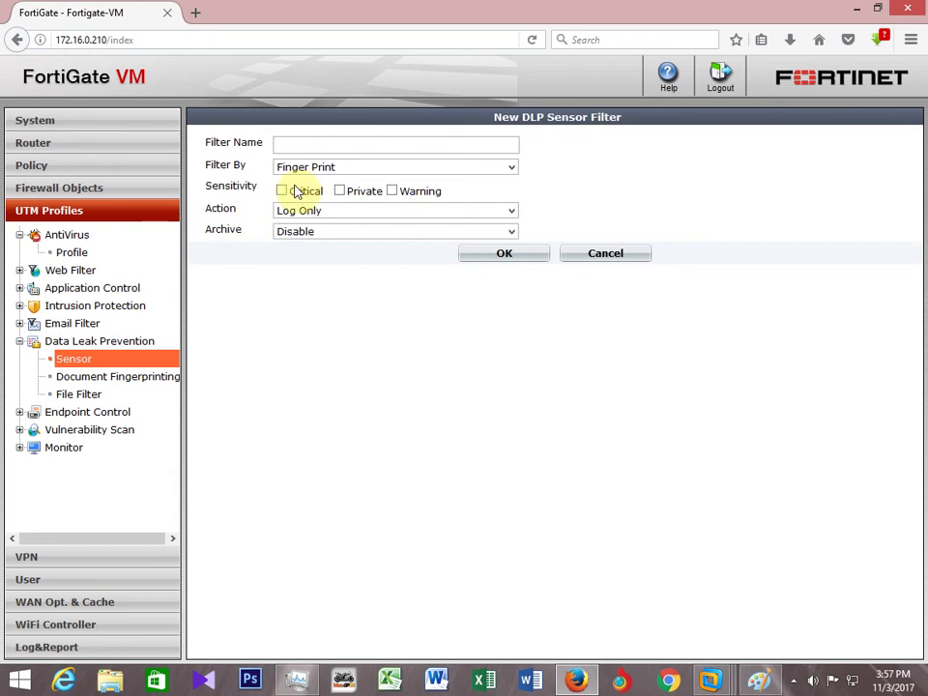
{"action": "left_click", "coordinate": [299, 142]}
{"action": "left_click", "coordinate": [329, 147]}
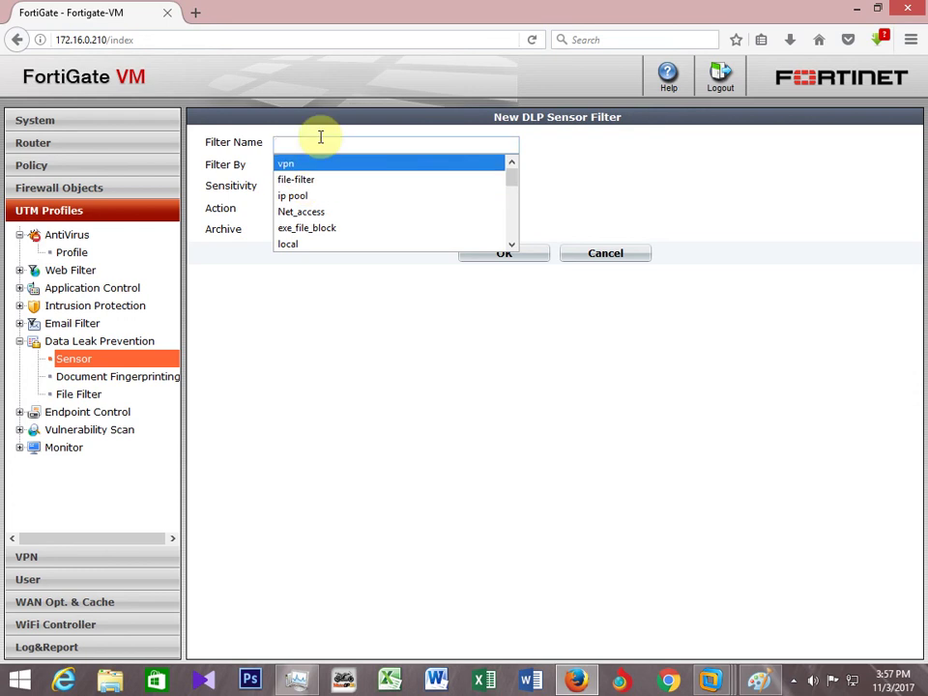
{"action": "type", "text": "file"}
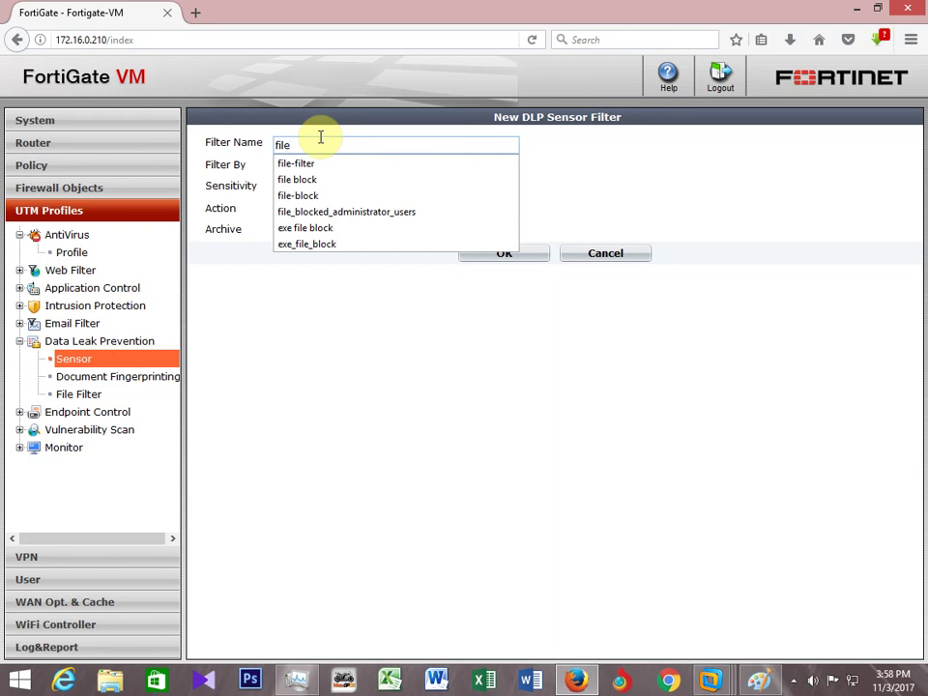
{"action": "type", "text": "_blo"}
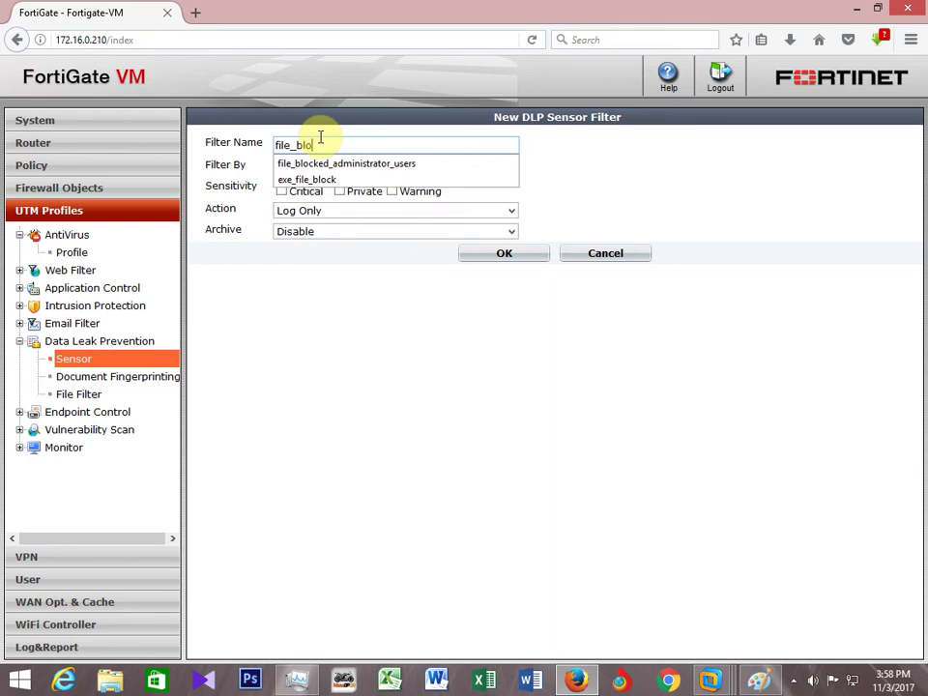
{"action": "type", "text": "cked"}
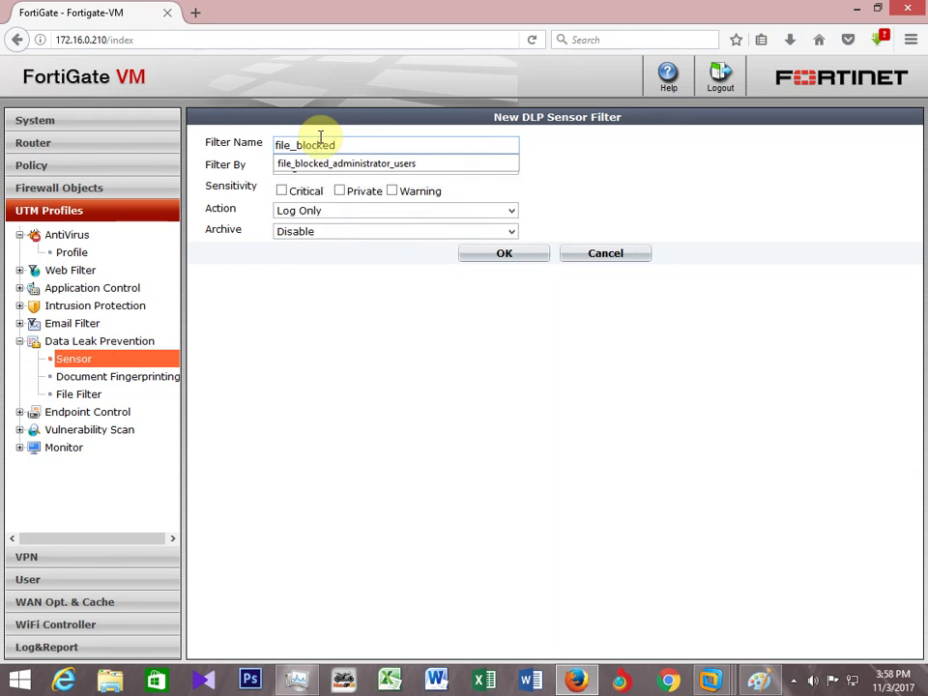
{"action": "left_click", "coordinate": [627, 161]}
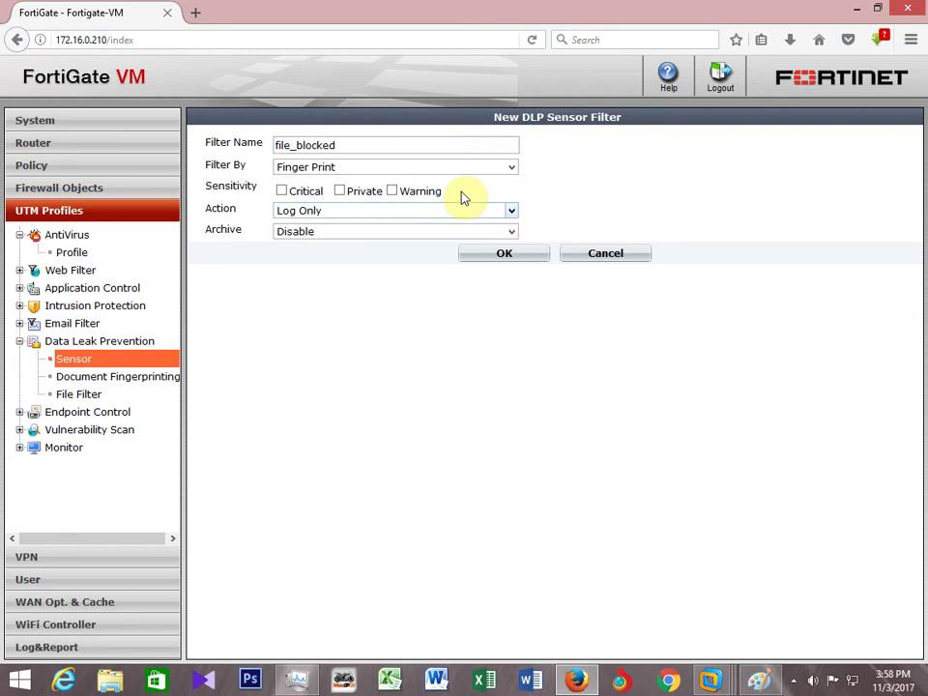
- Set the new sensor filter to filter by File Type using the file-filter pattern, with action Block
{"action": "left_click", "coordinate": [509, 170]}
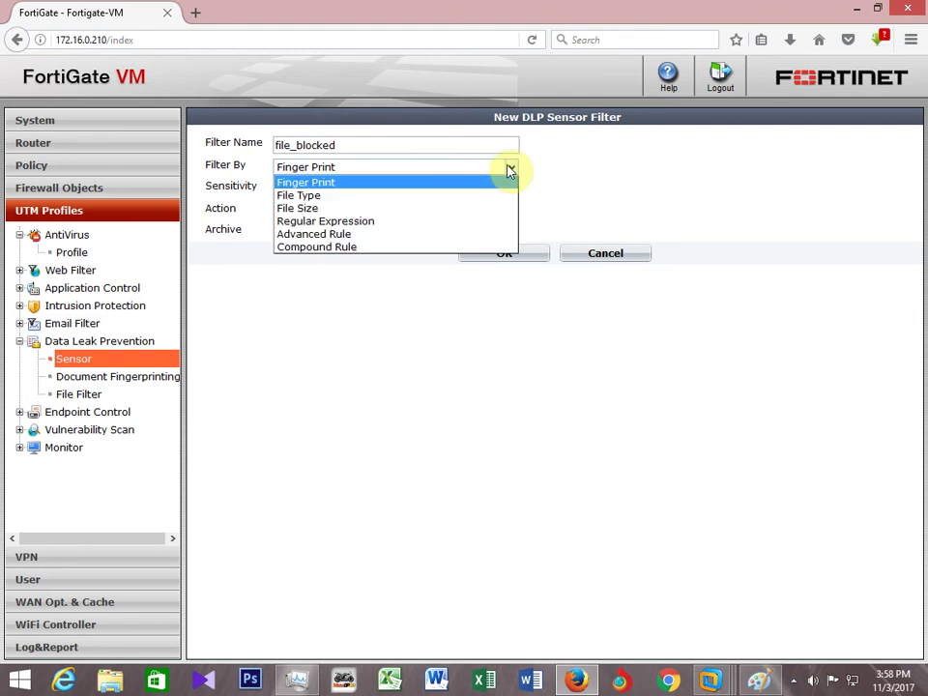
{"action": "left_click", "coordinate": [383, 196]}
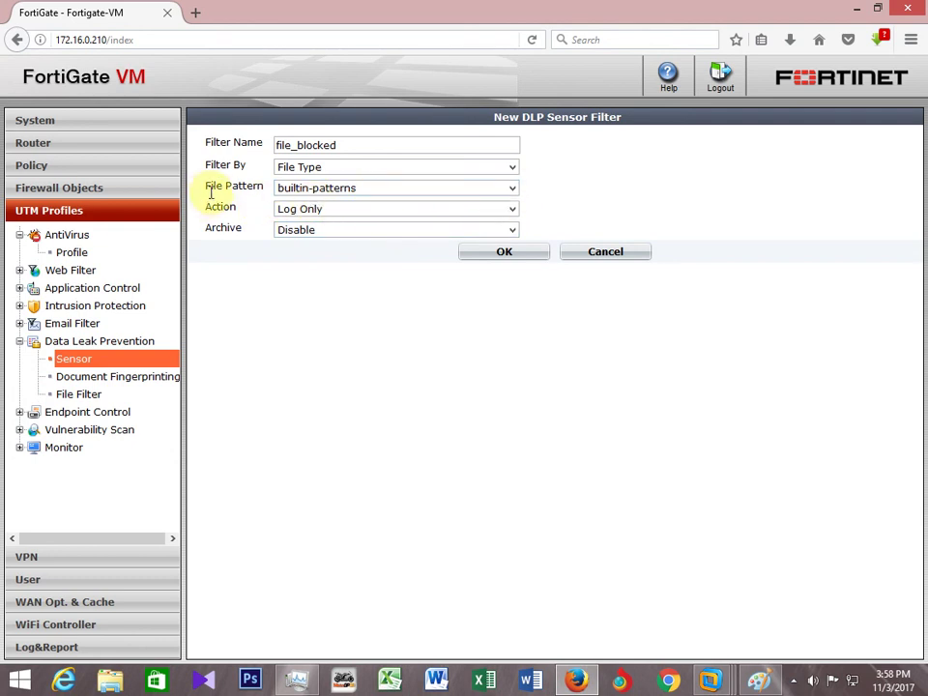
{"action": "left_click", "coordinate": [411, 195]}
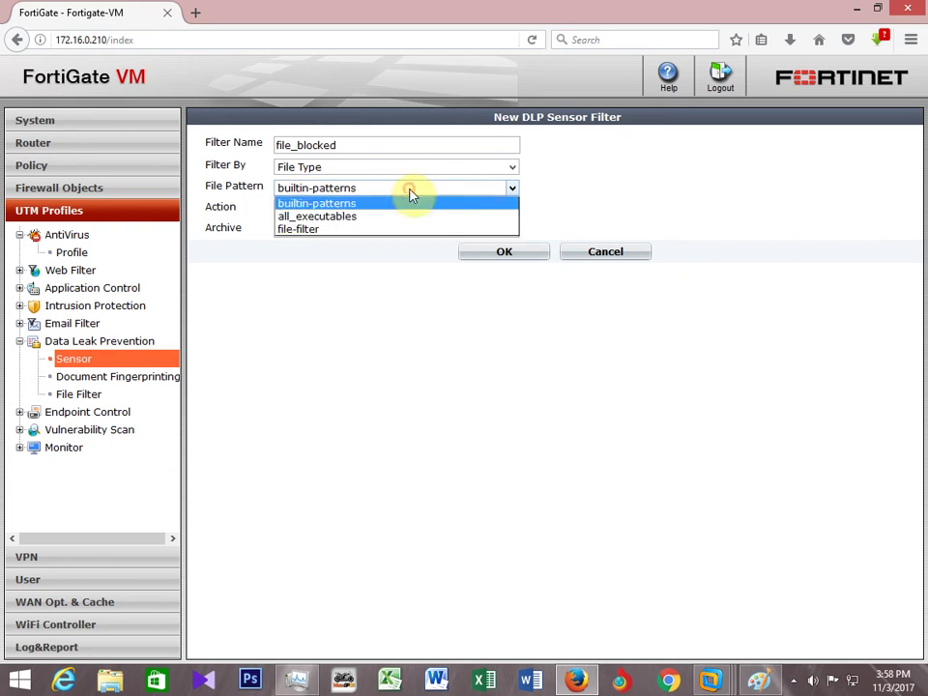
{"action": "left_click", "coordinate": [307, 231]}
{"action": "left_click", "coordinate": [368, 216]}
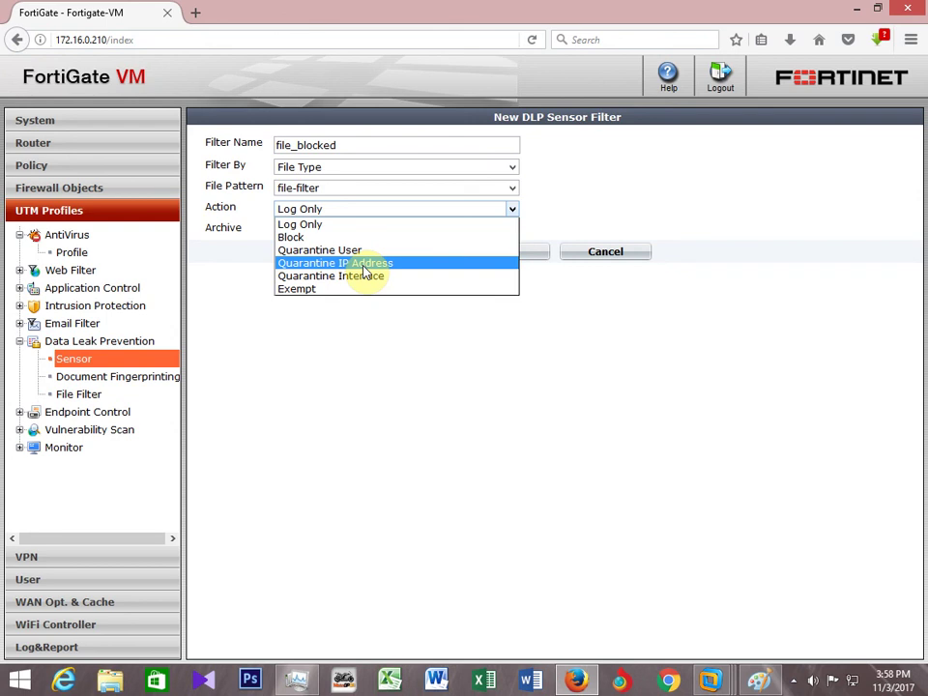
{"action": "left_click", "coordinate": [321, 238]}
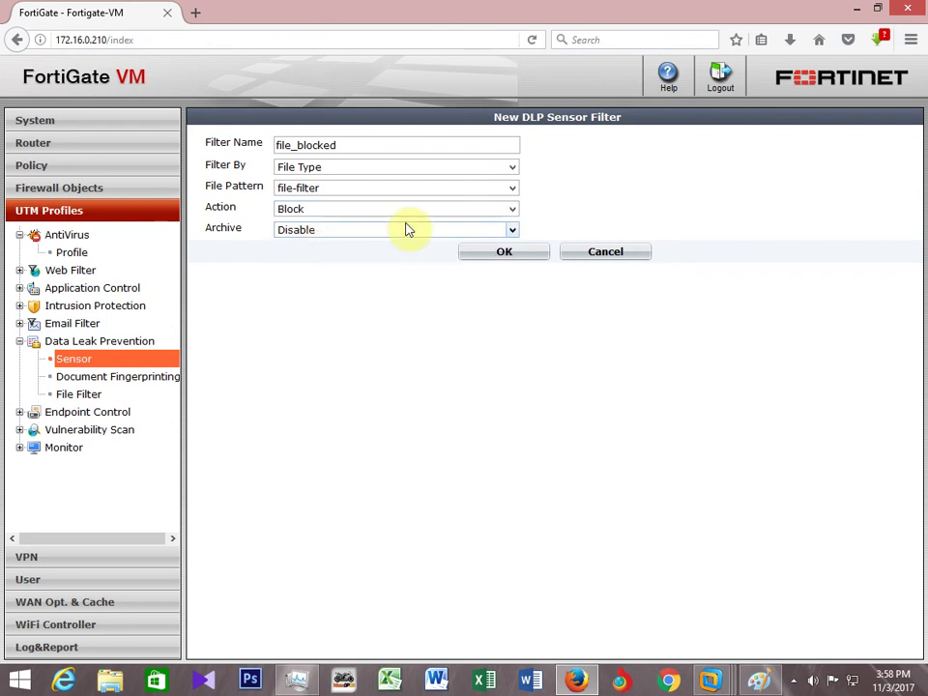
- Set the filter's archive option to Full, save the filter and apply the default DLP sensor
{"action": "left_click", "coordinate": [411, 234]}
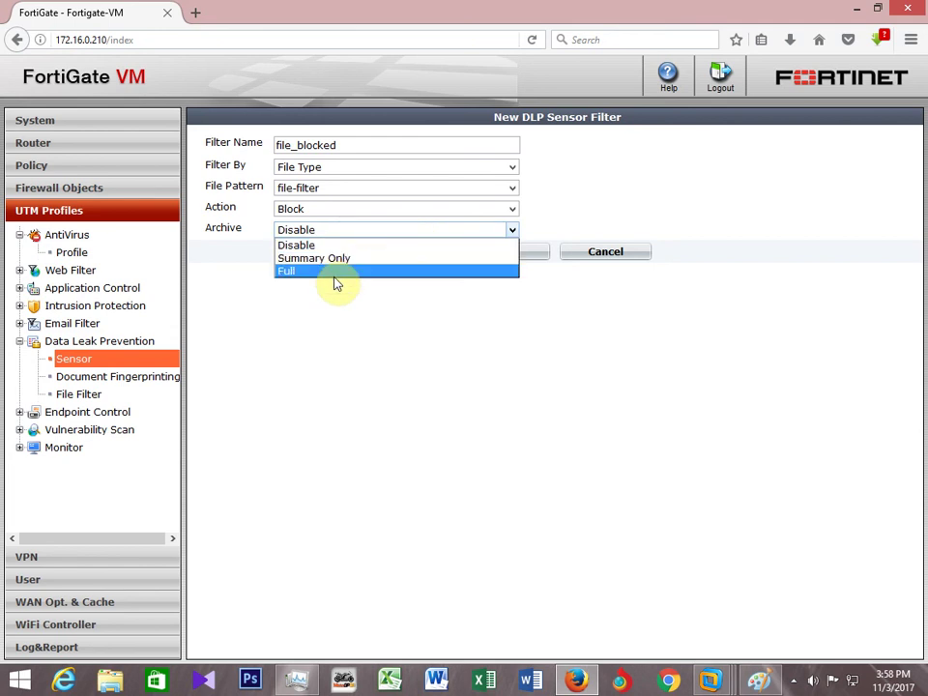
{"action": "left_click", "coordinate": [334, 277]}
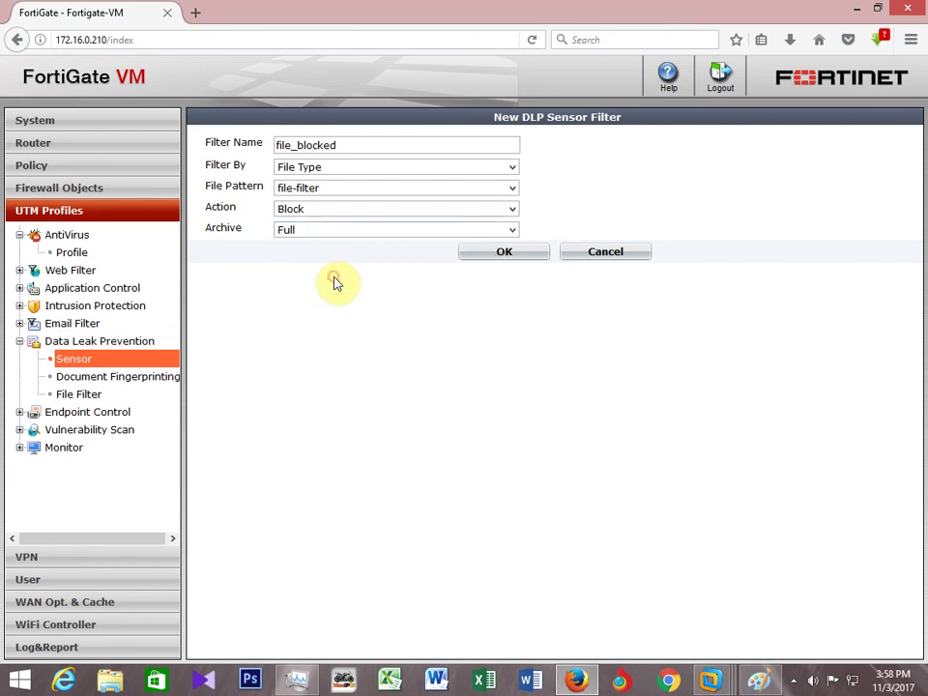
{"action": "left_click", "coordinate": [481, 234]}
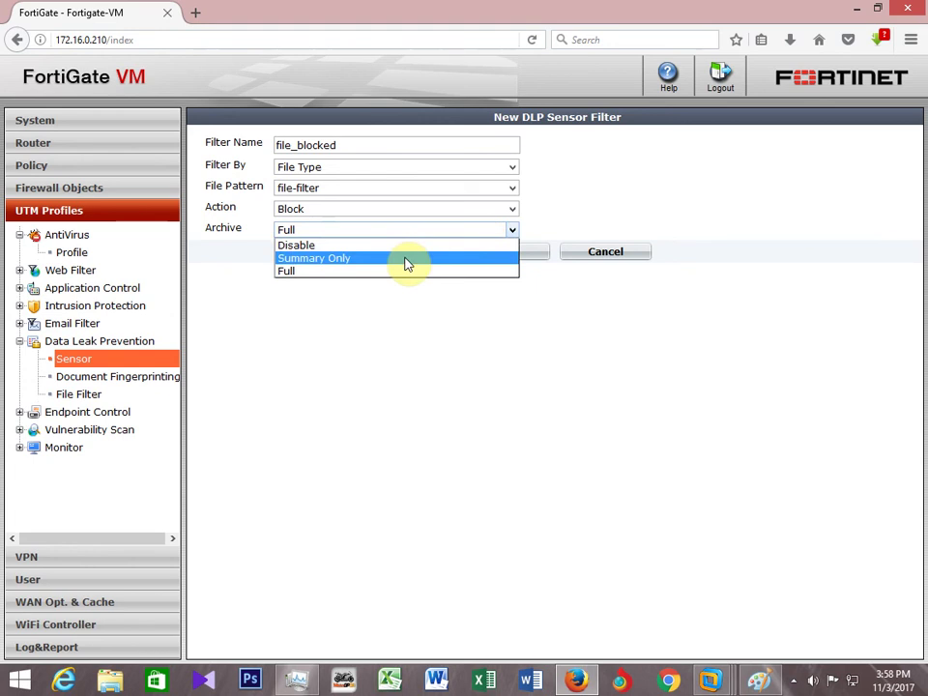
{"action": "left_click", "coordinate": [340, 272]}
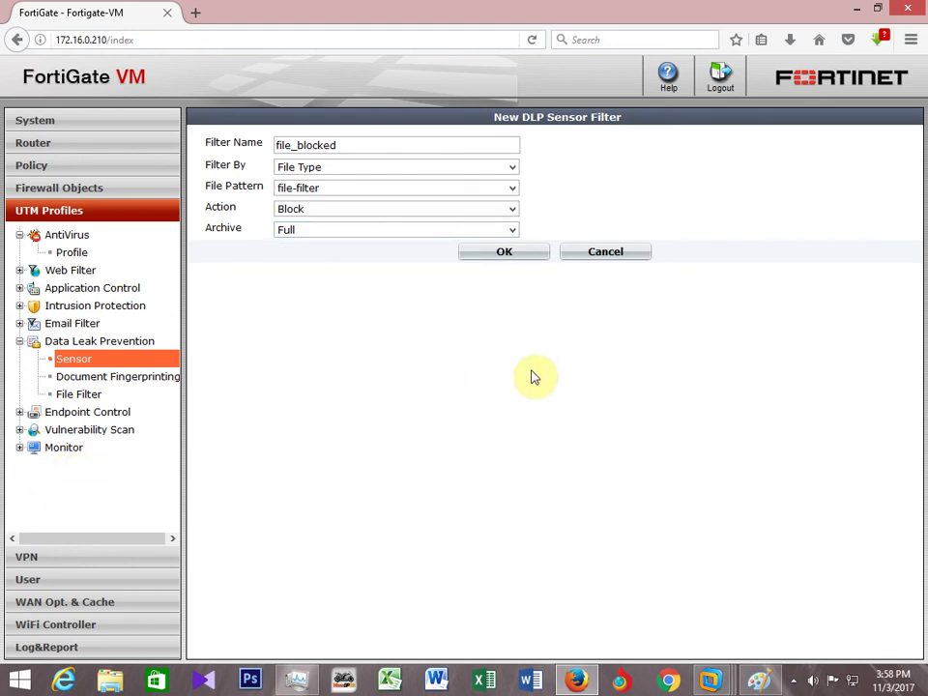
{"action": "left_click", "coordinate": [509, 254]}
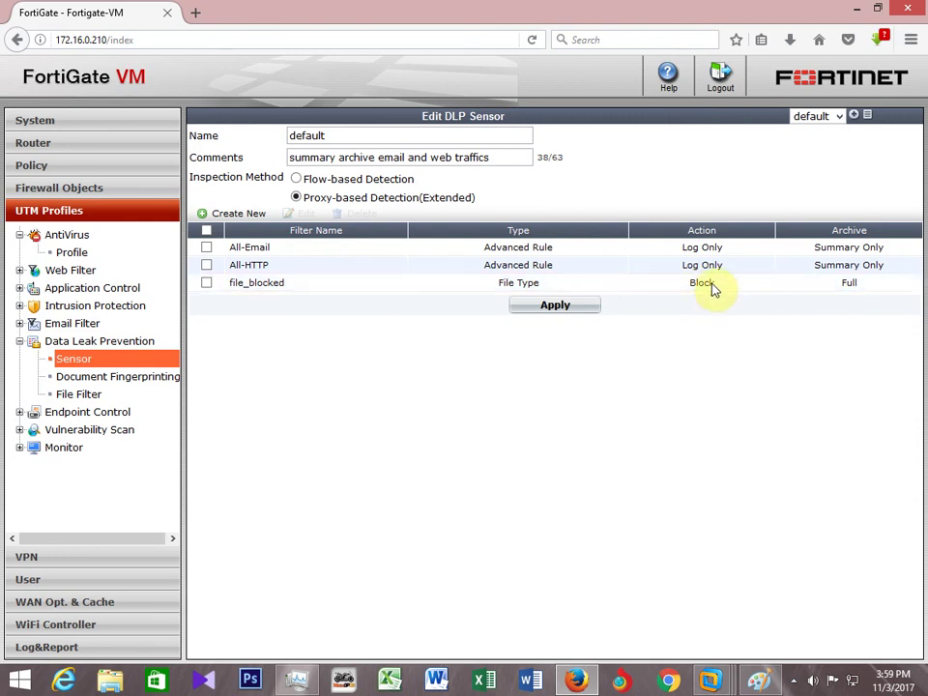
{"action": "left_click", "coordinate": [555, 311]}
- Open the first port2(LAN) to port1(WAN) firewall policy for editing and have its DLP sensor enabled
{"action": "left_click", "coordinate": [33, 170]}
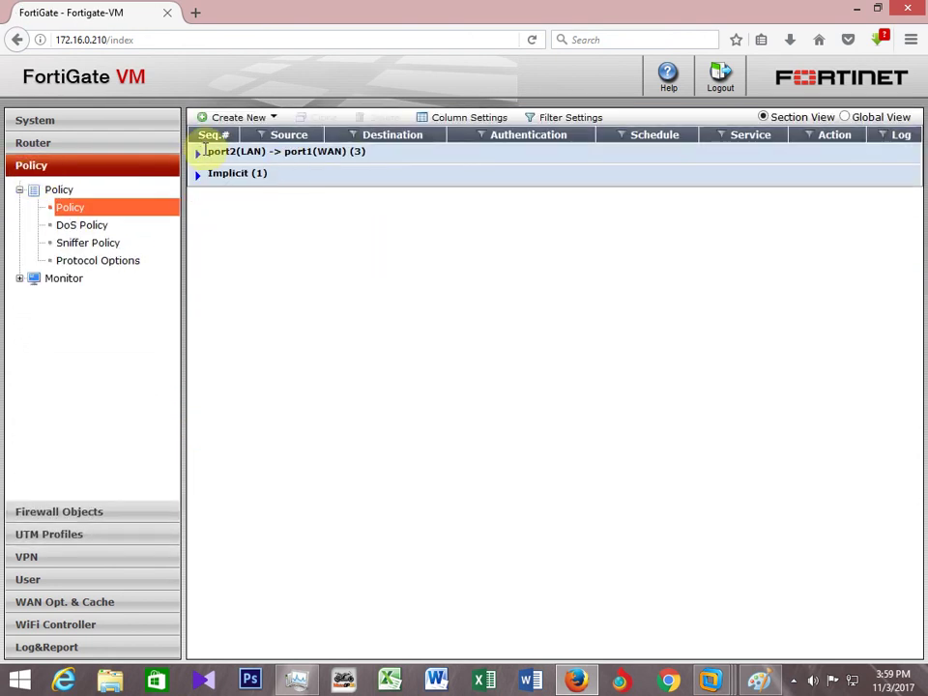
{"action": "left_click", "coordinate": [198, 151]}
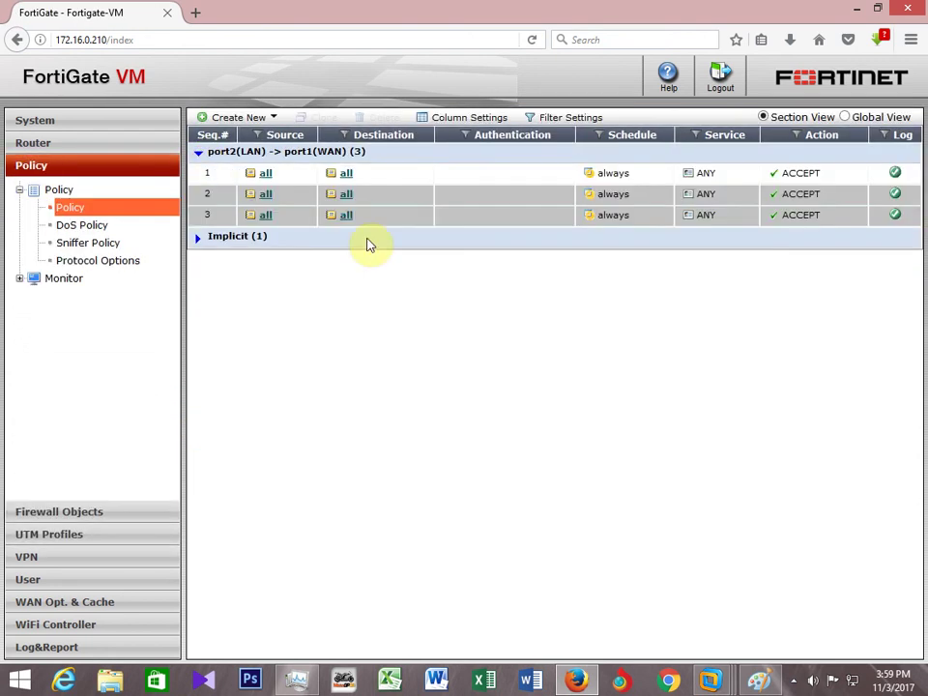
{"action": "left_click", "coordinate": [286, 180]}
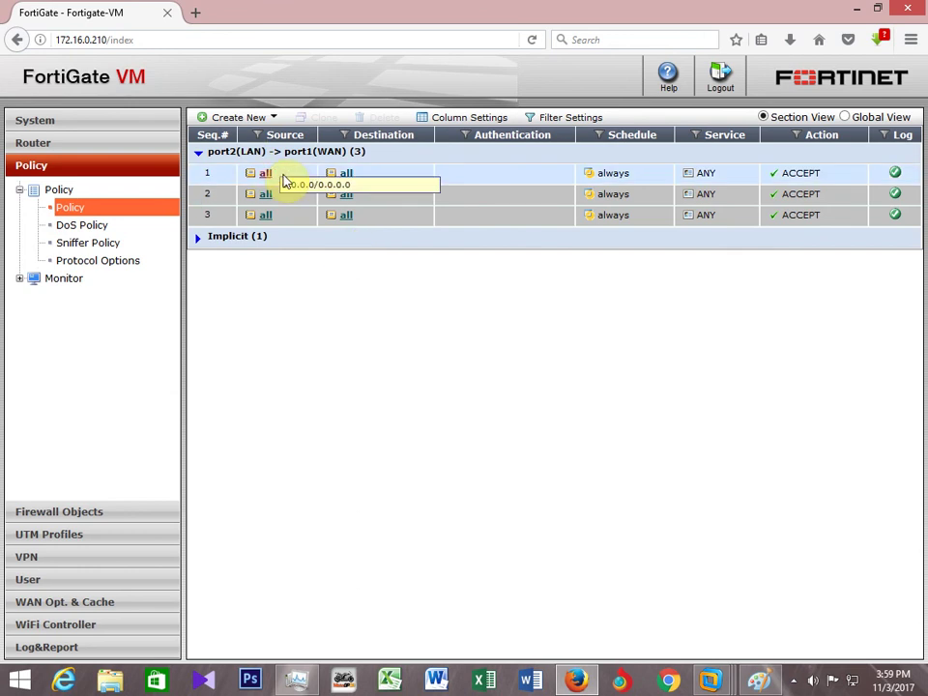
{"action": "right_click", "coordinate": [286, 181]}
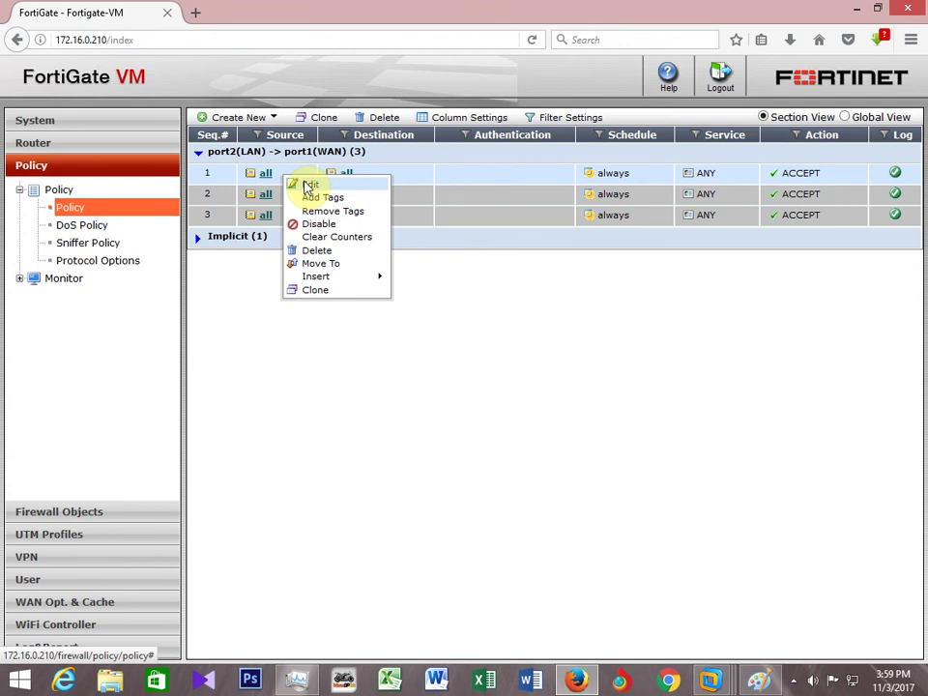
{"action": "left_click", "coordinate": [309, 185]}
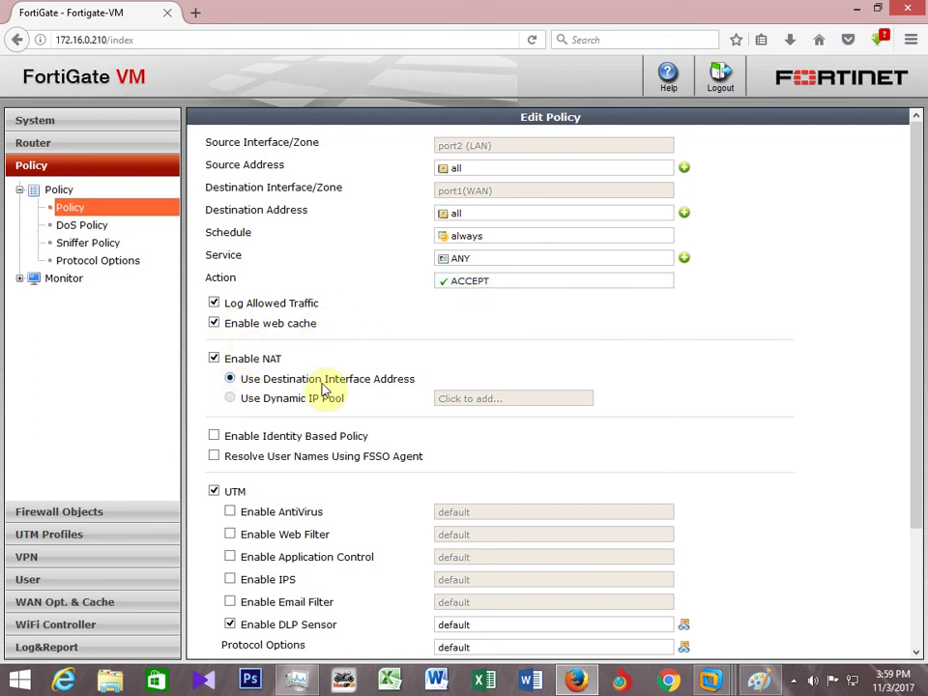
{"action": "scroll", "coordinate": [324, 387], "scroll_direction": "down", "scroll_amount": 3}
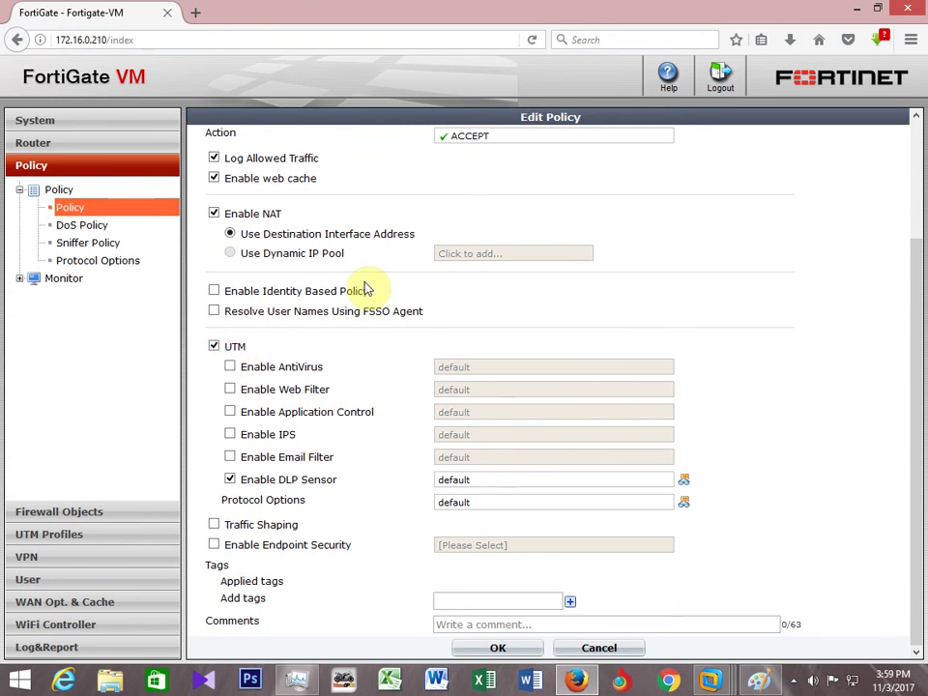
{"action": "left_click", "coordinate": [230, 480]}
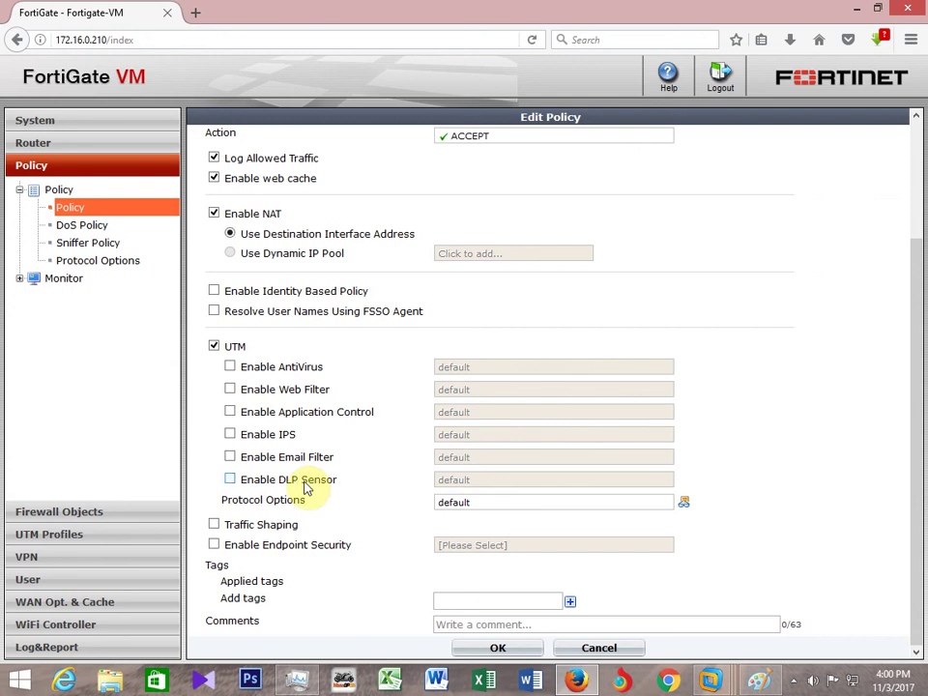
{"action": "left_click", "coordinate": [230, 480]}
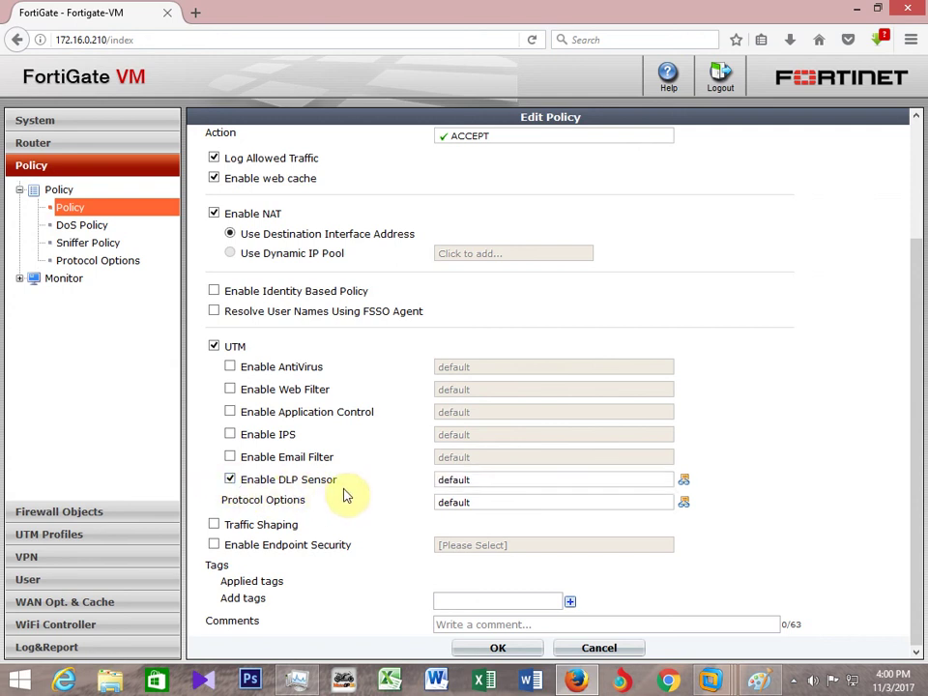
- Review the filters of the default DLP sensor assigned to the policy, keep that sensor selected and save the policy
{"action": "left_click", "coordinate": [684, 480]}
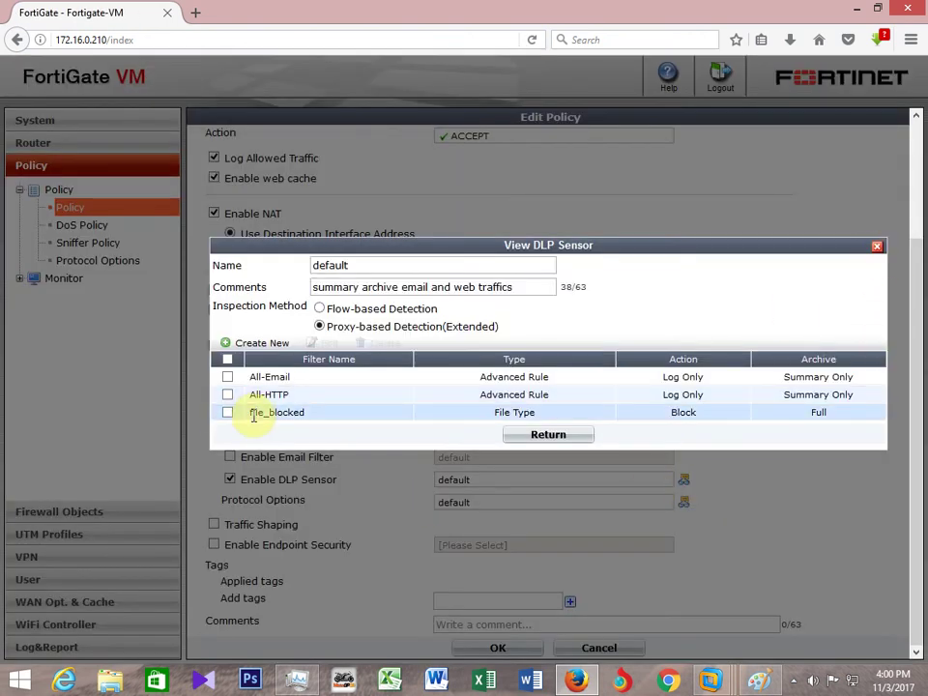
{"action": "left_click", "coordinate": [877, 249]}
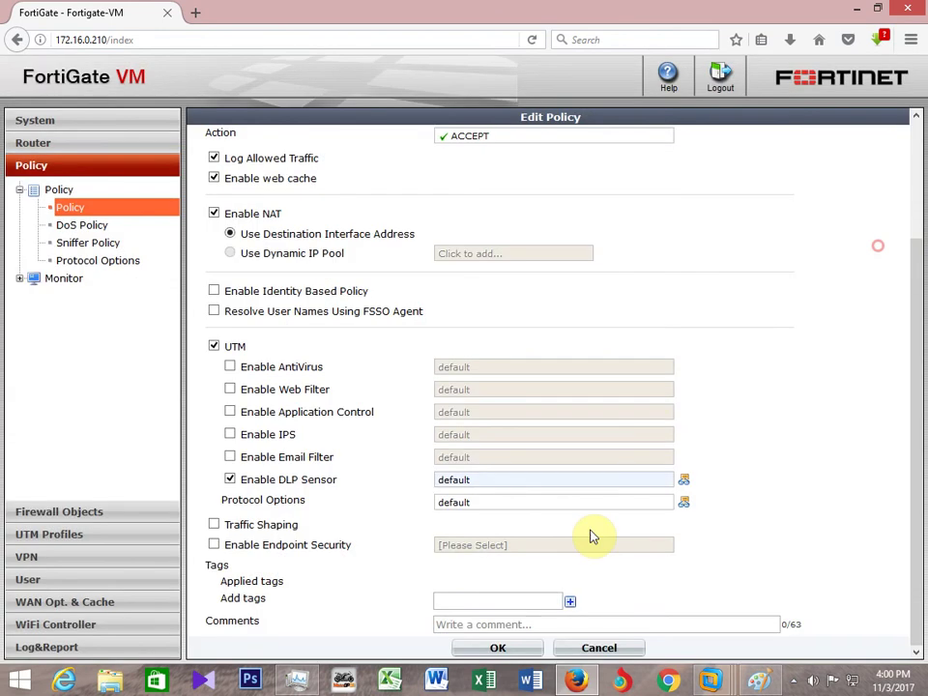
{"action": "left_click", "coordinate": [483, 480]}
{"action": "left_click", "coordinate": [830, 391]}
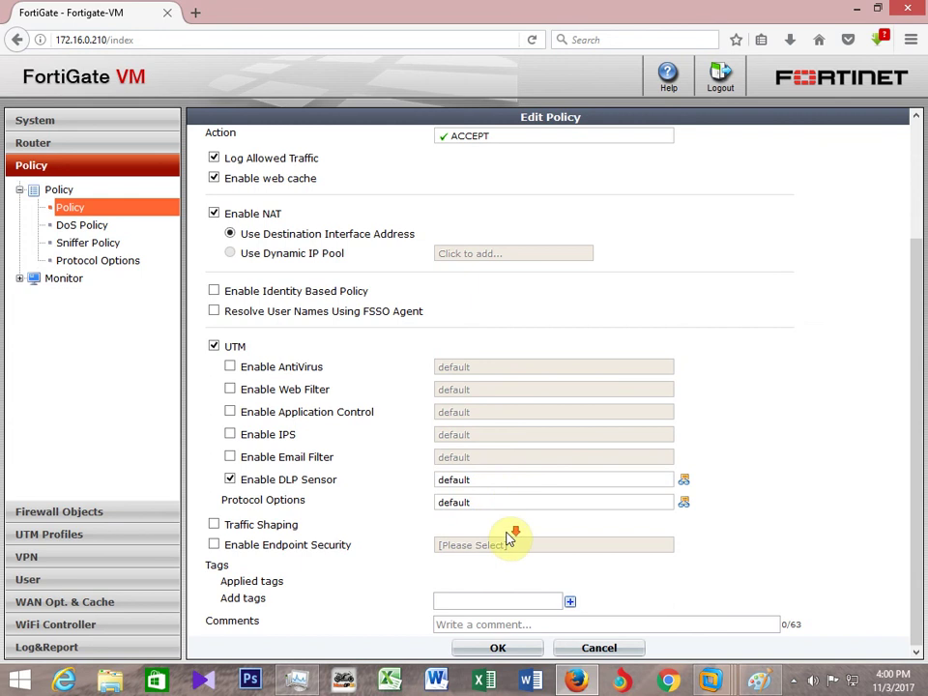
{"action": "left_click", "coordinate": [499, 648]}
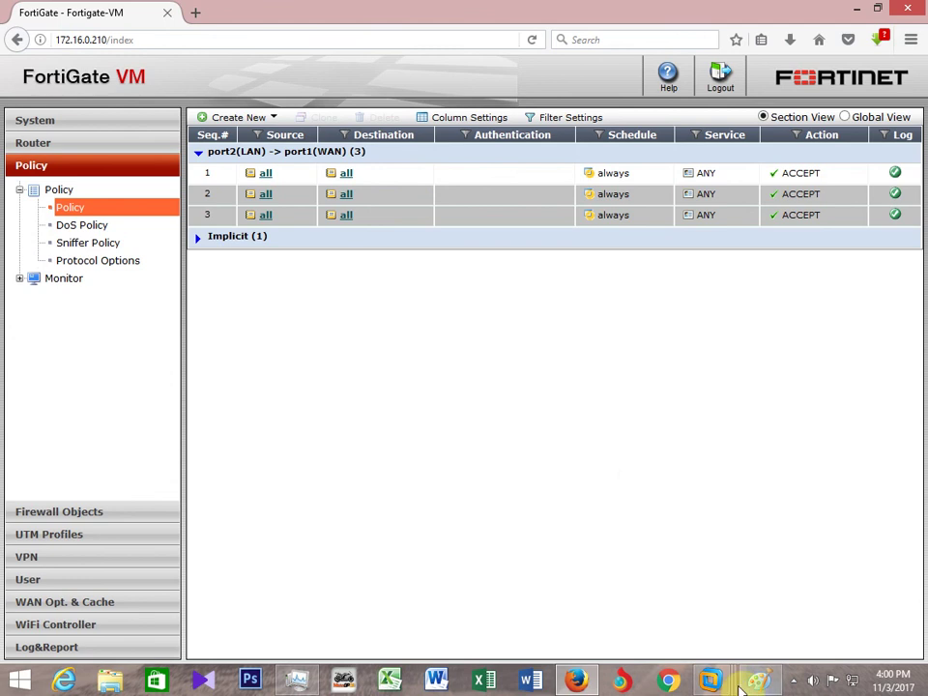
- Switch to the Windows 10 virtual machine and refresh its desktop
{"action": "mouse_move", "coordinate": [708, 682]}
{"action": "left_click", "coordinate": [658, 583]}
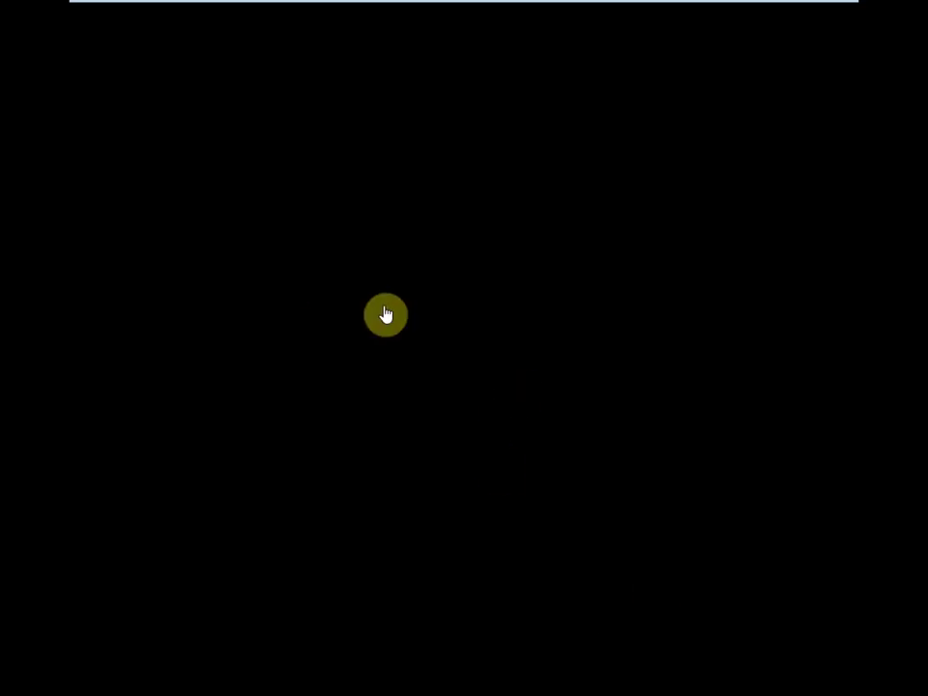
{"action": "mouse_move", "coordinate": [744, 8]}
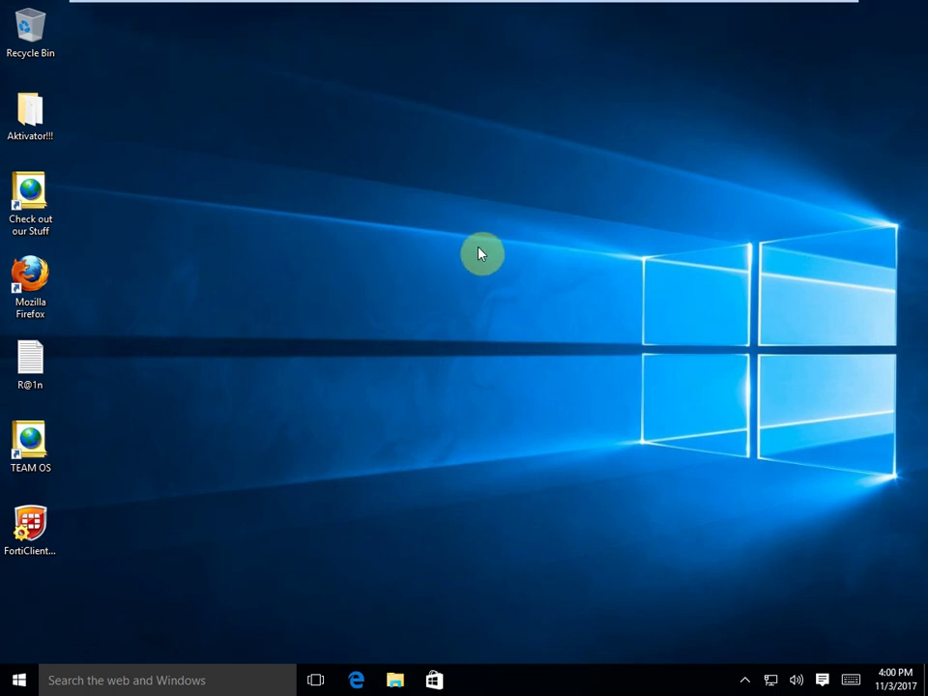
{"action": "right_click", "coordinate": [280, 190]}
{"action": "left_click", "coordinate": [323, 252]}
- Launch Mozilla Firefox, dismiss the session restore and open the Google home page
{"action": "left_click", "coordinate": [21, 294]}
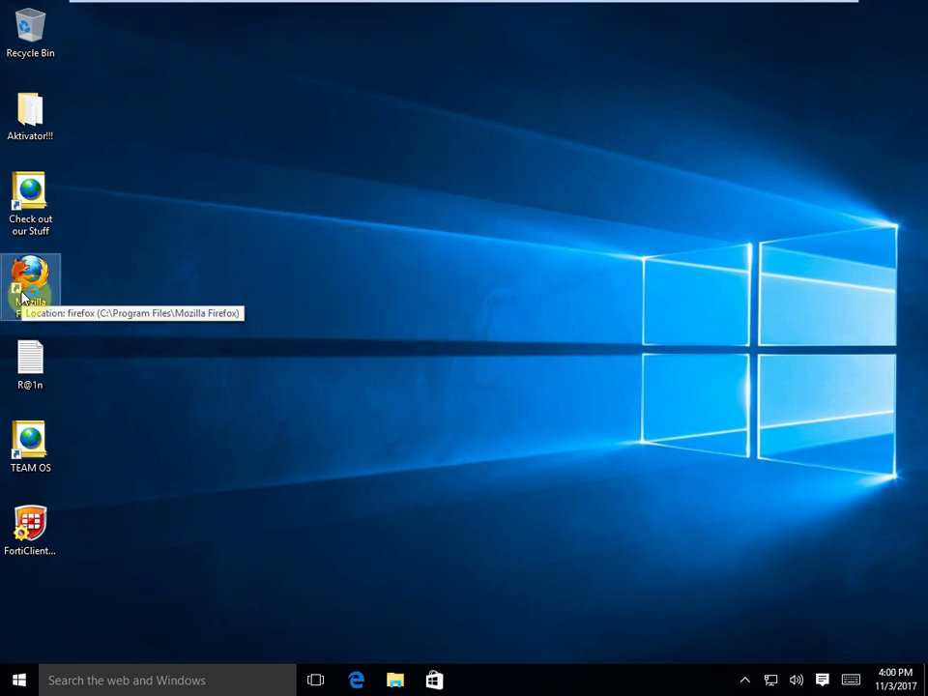
{"action": "double_click", "coordinate": [21, 295]}
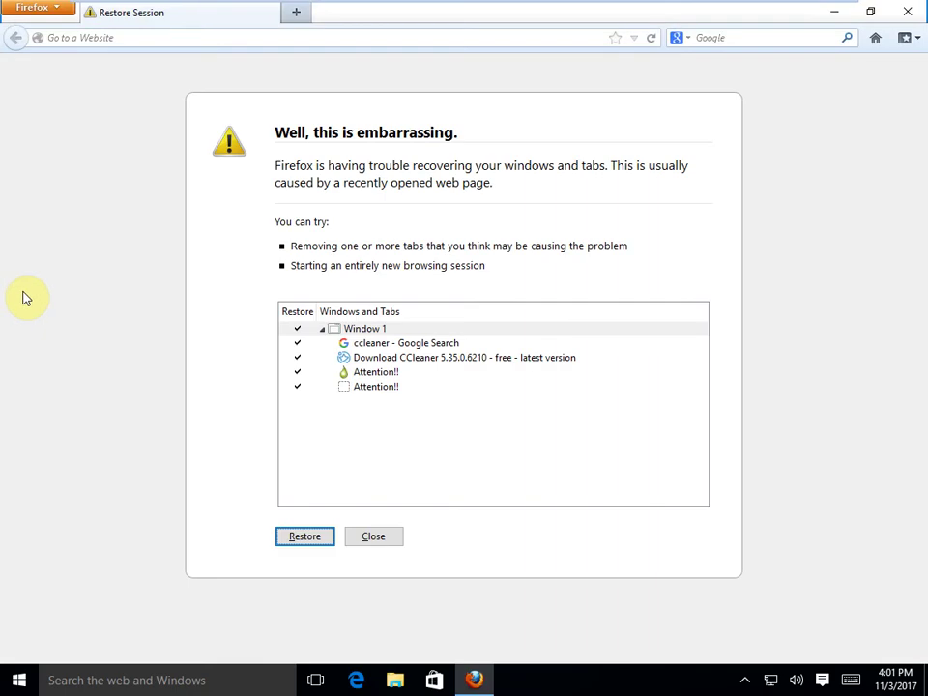
{"action": "left_click", "coordinate": [368, 540]}
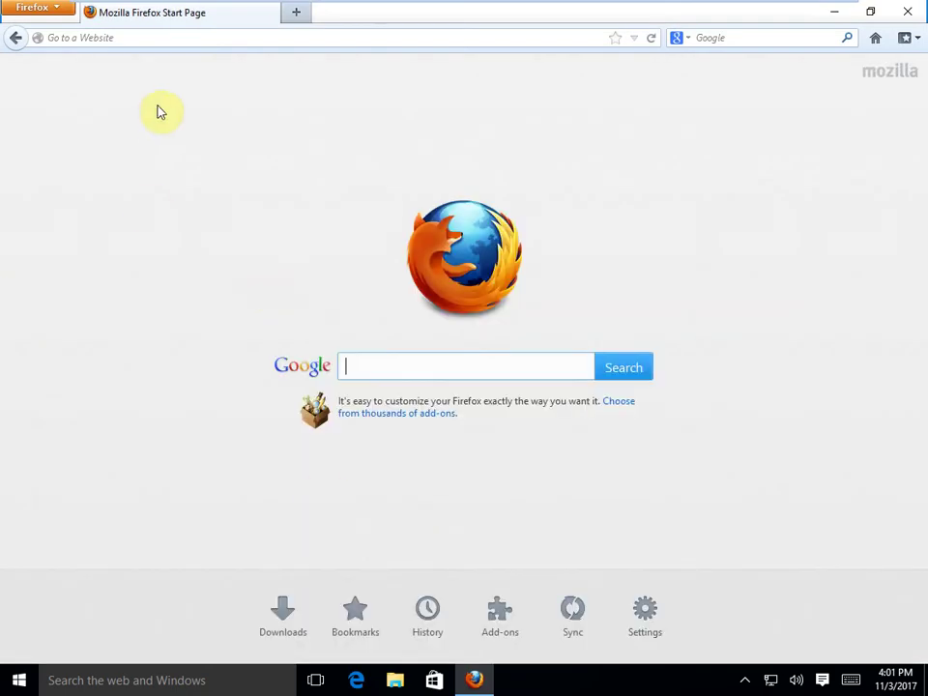
{"action": "left_click", "coordinate": [127, 37]}
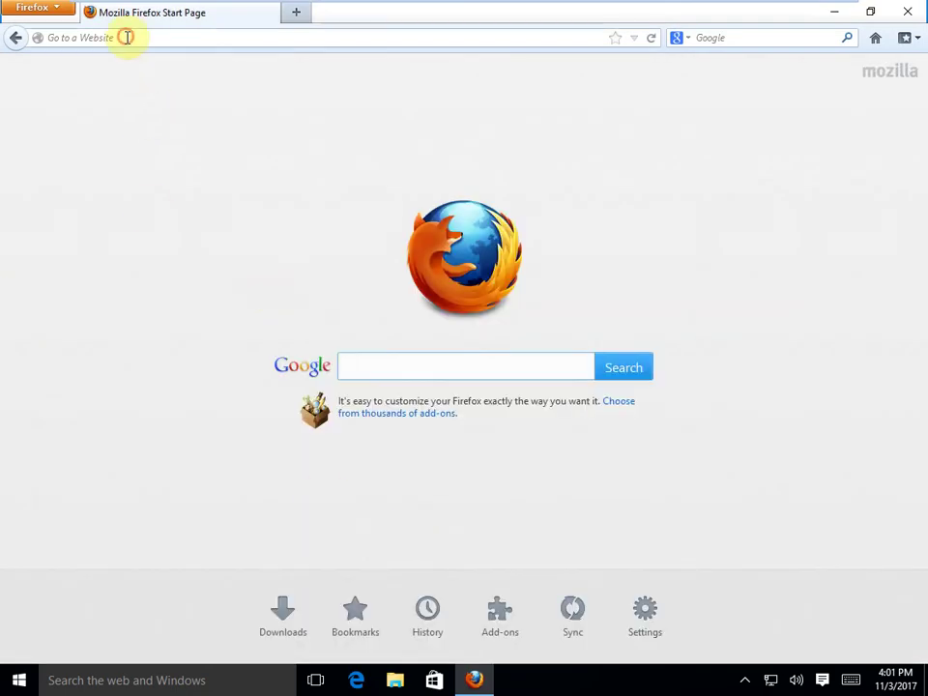
{"action": "left_click", "coordinate": [844, 38]}
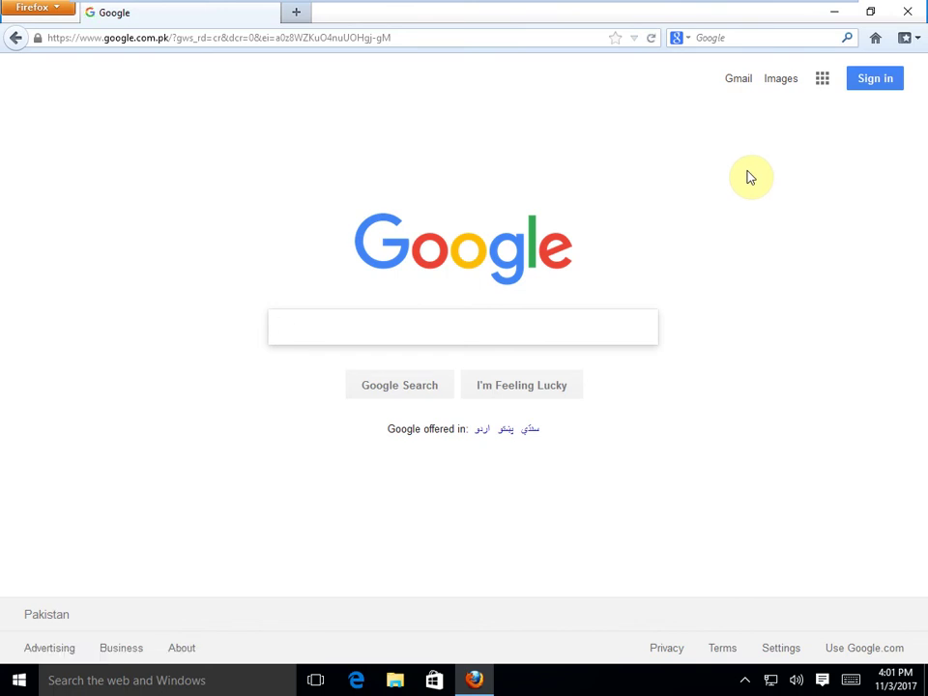
- Search Google for "ccleaner filehippo" using the suggested query
{"action": "type", "text": "le"}
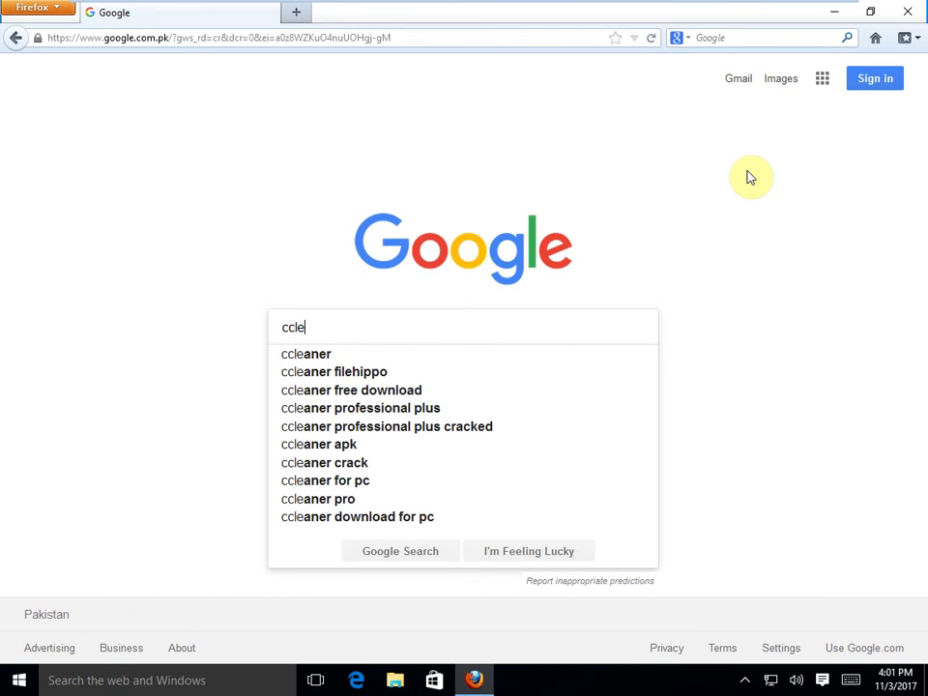
{"action": "key", "text": "Down"}
{"action": "key", "text": "Down"}
{"action": "key", "text": "Return"}
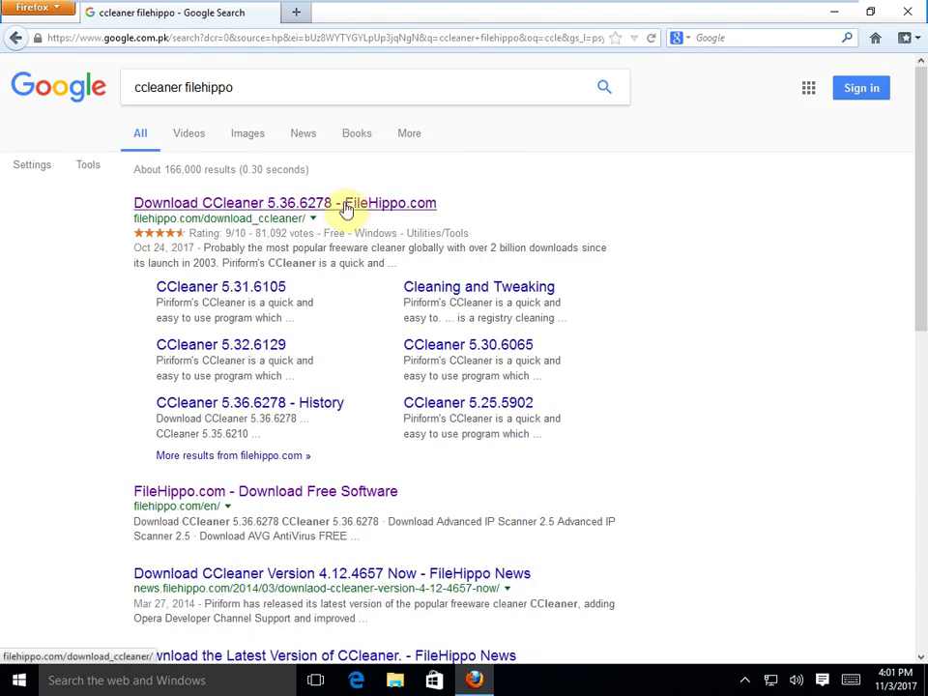
- Open FileHippo's CCleaner 5.36.6278 page, try to download the latest version and dismiss the missing plugins notice
{"action": "left_click", "coordinate": [346, 210]}
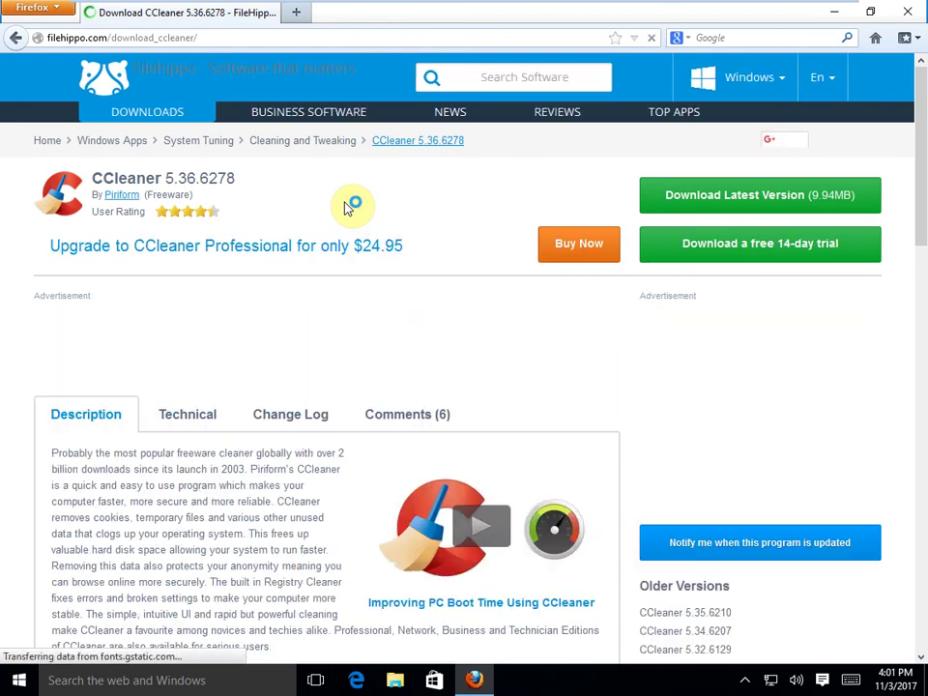
{"action": "left_click", "coordinate": [773, 196]}
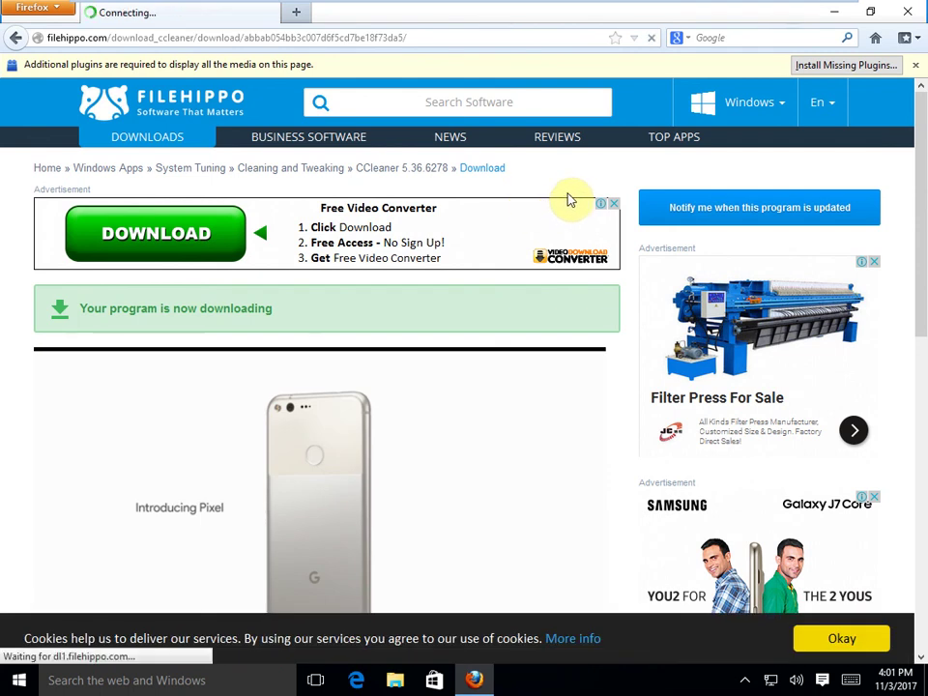
{"action": "left_click", "coordinate": [914, 63]}
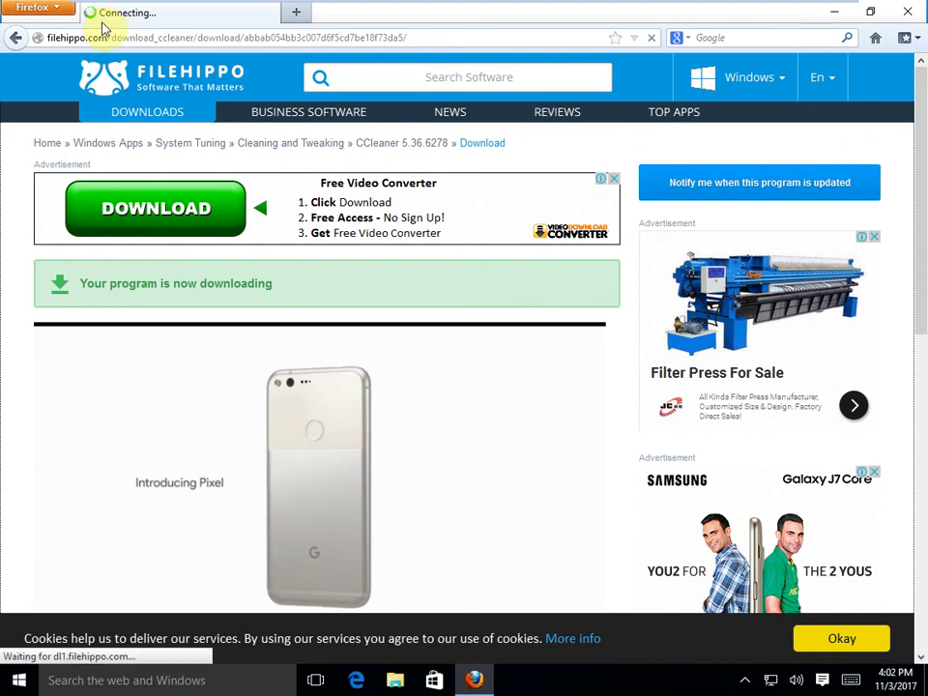
- Search Google for "rar file download" in a new tab and check the progress of the CCleaner download tab
{"action": "left_click", "coordinate": [299, 12]}
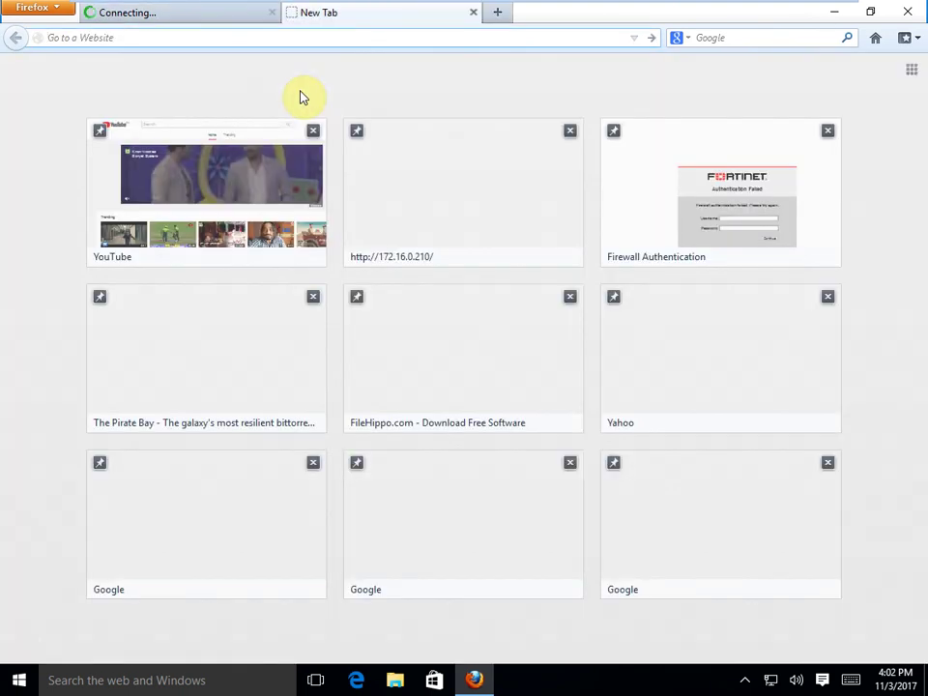
{"action": "type", "text": "google.com/"}
{"action": "key", "text": "Return"}
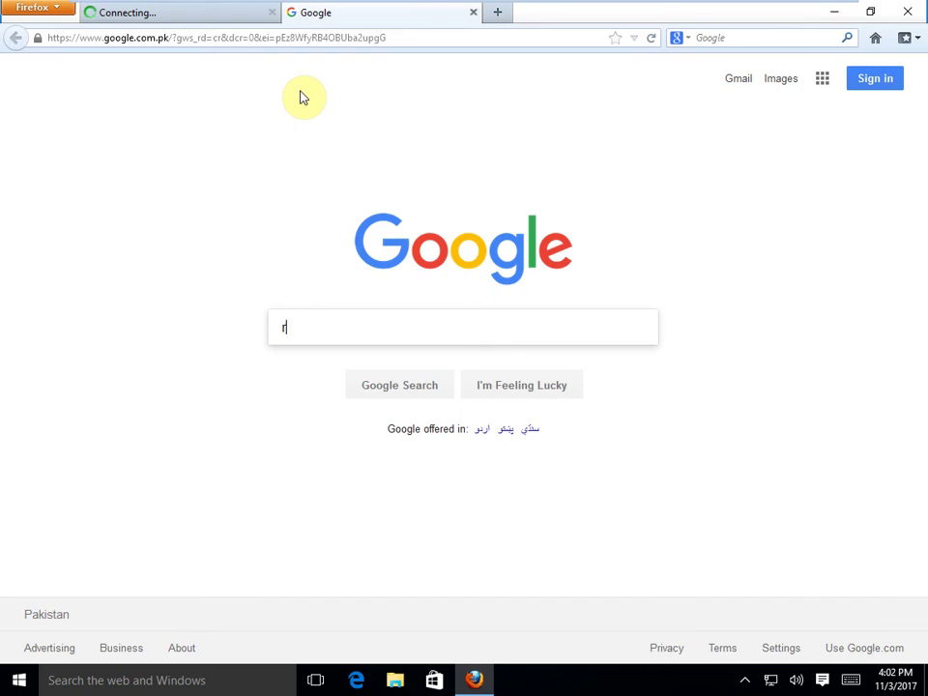
{"action": "type", "text": "ar "}
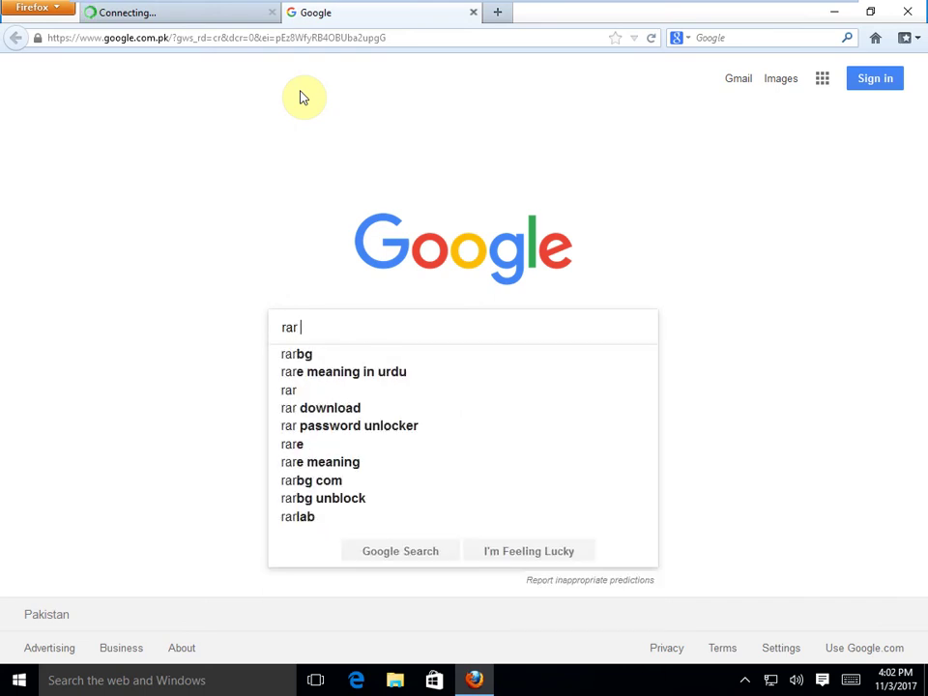
{"action": "type", "text": "file"}
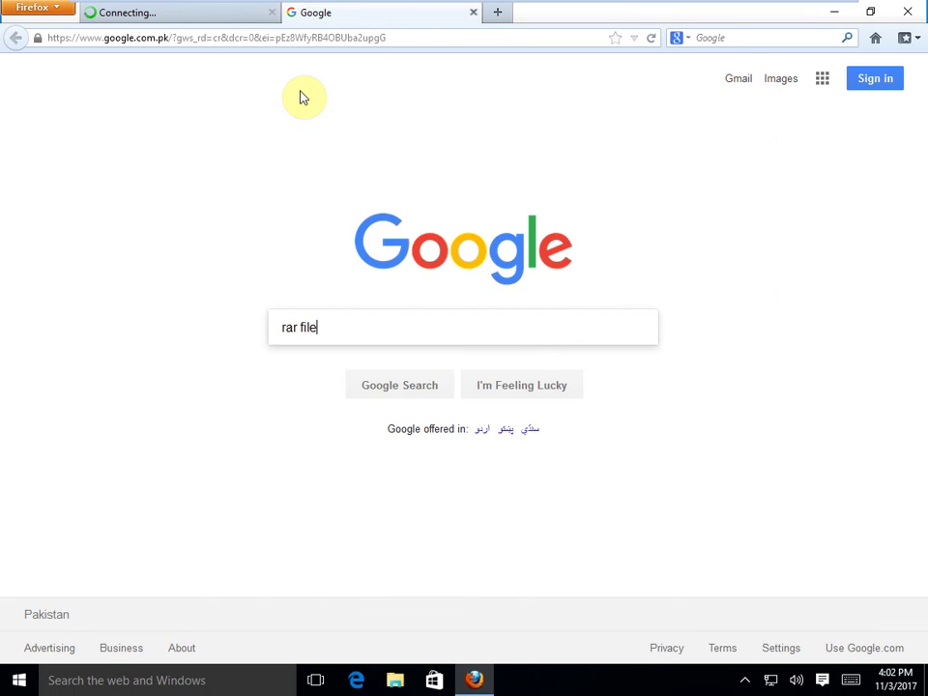
{"action": "type", "text": " do"}
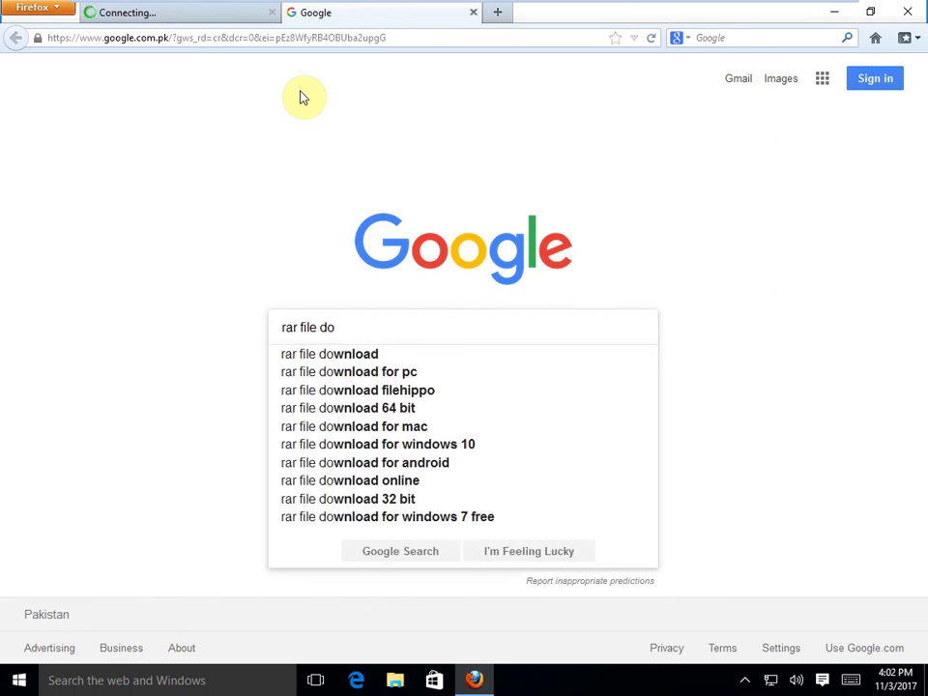
{"action": "type", "text": "wnload"}
{"action": "key", "text": "Return"}
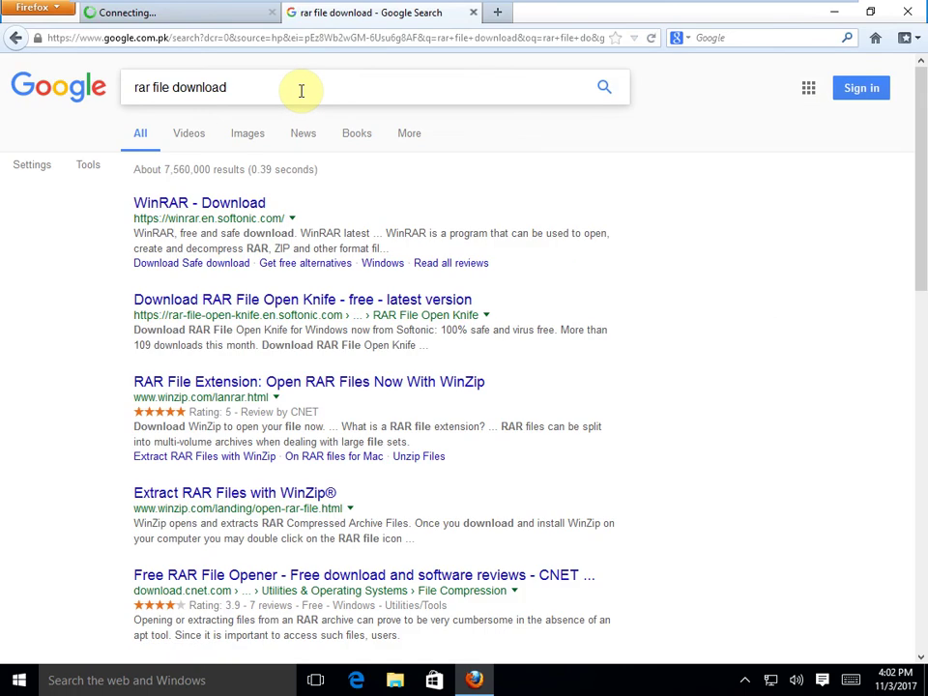
{"action": "left_click", "coordinate": [206, 18]}
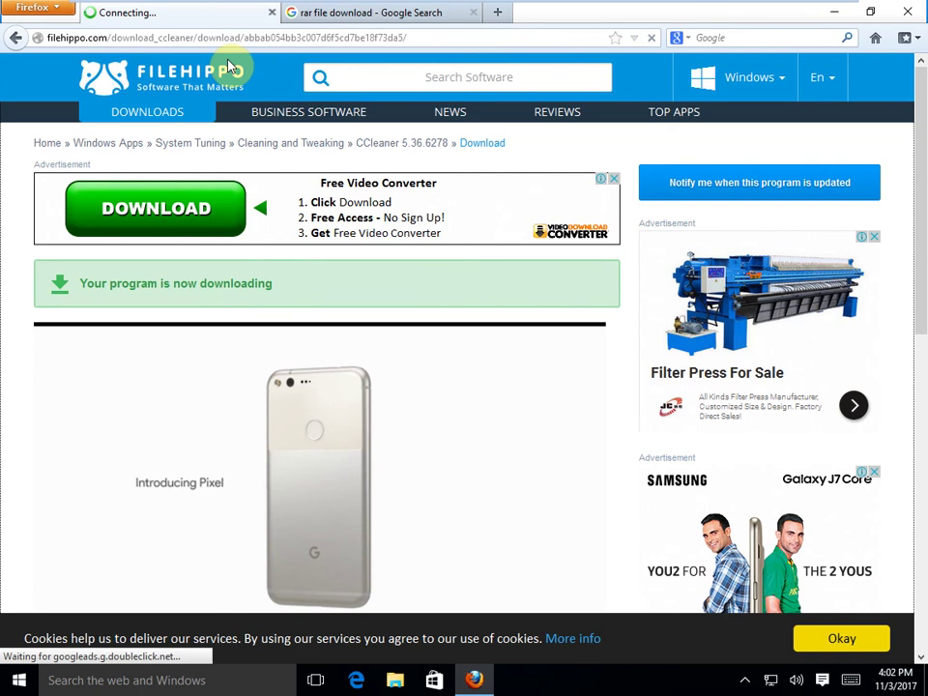
{"action": "left_click", "coordinate": [357, 15]}
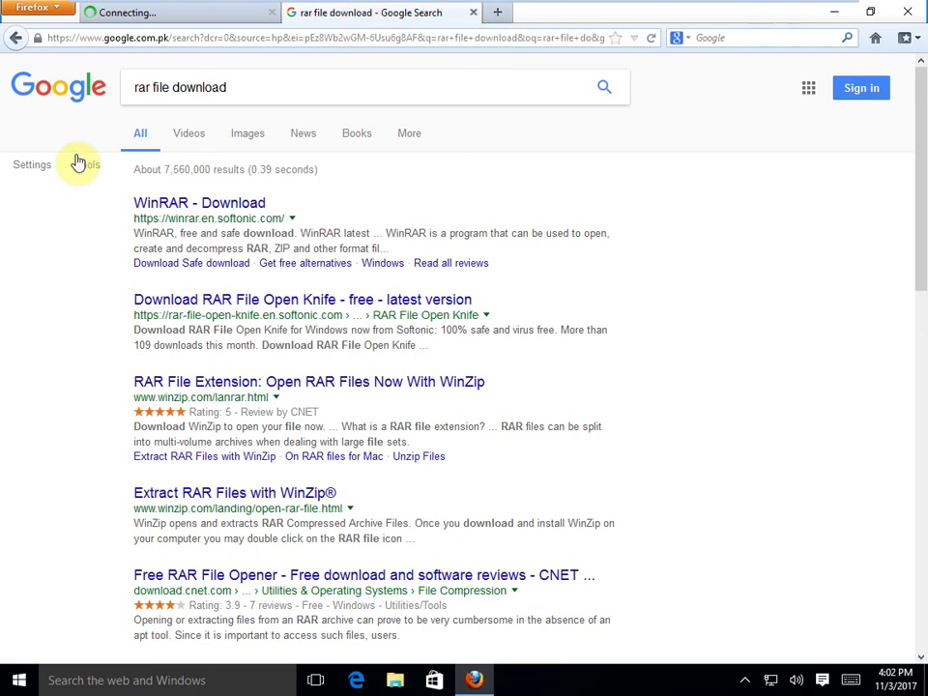
{"action": "triple_click", "coordinate": [232, 88]}
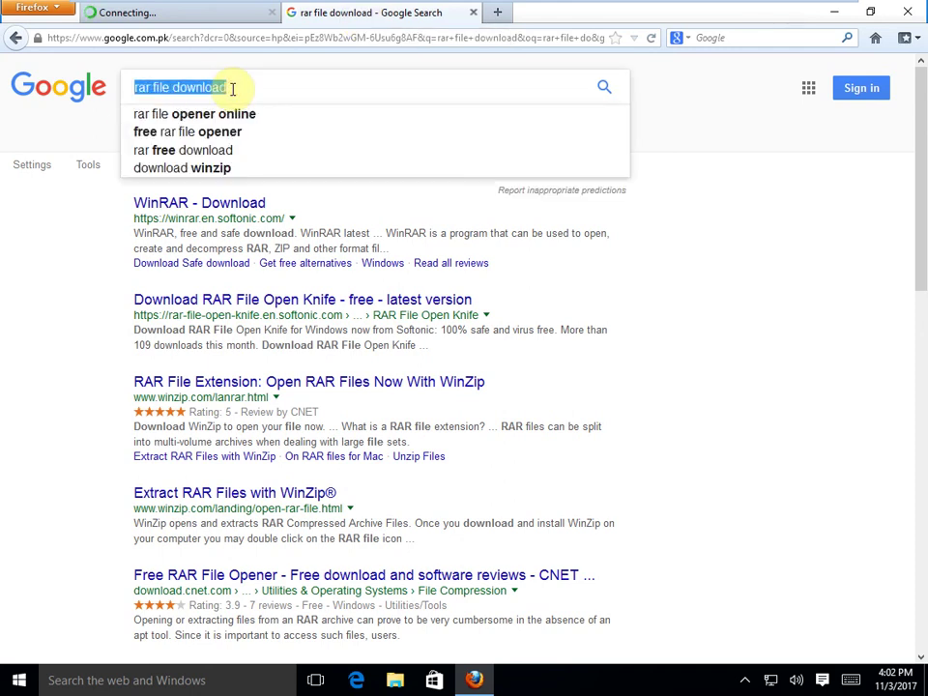
{"action": "type", "text": "loa"}
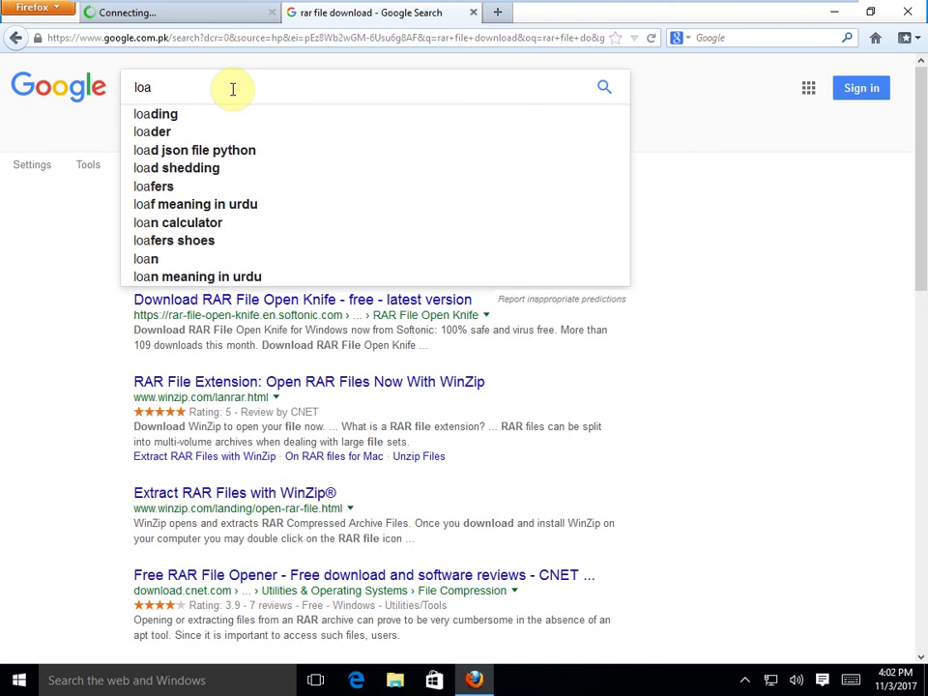
{"action": "key", "text": "Down"}
{"action": "key", "text": "Down"}
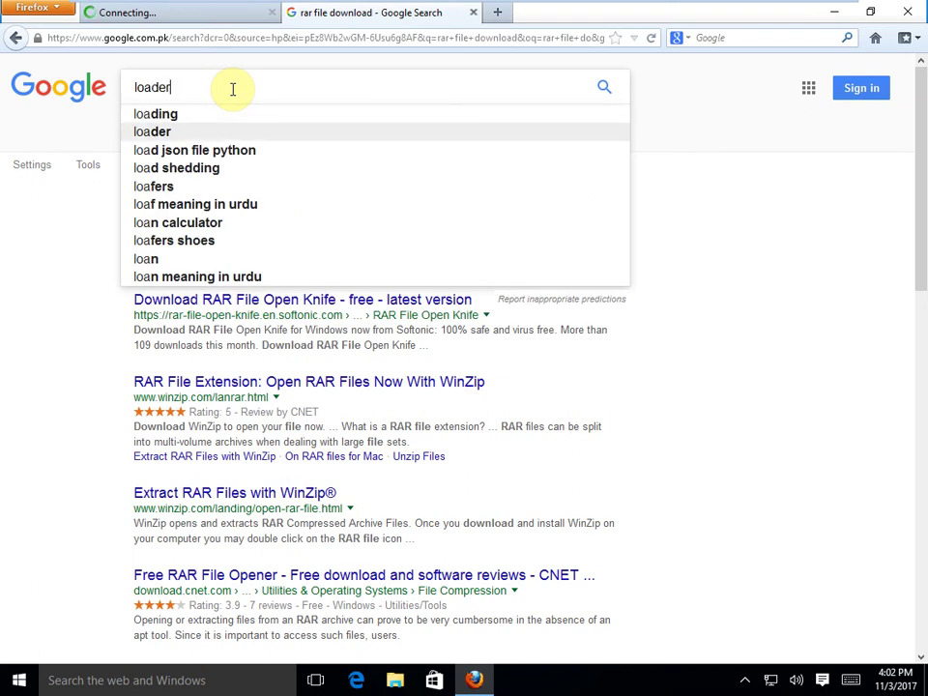
{"action": "key", "text": "BackSpace"}
{"action": "key", "text": "BackSpace"}
{"action": "key", "text": "BackSpace"}
{"action": "key", "text": "BackSpace"}
{"action": "key", "text": "BackSpace"}
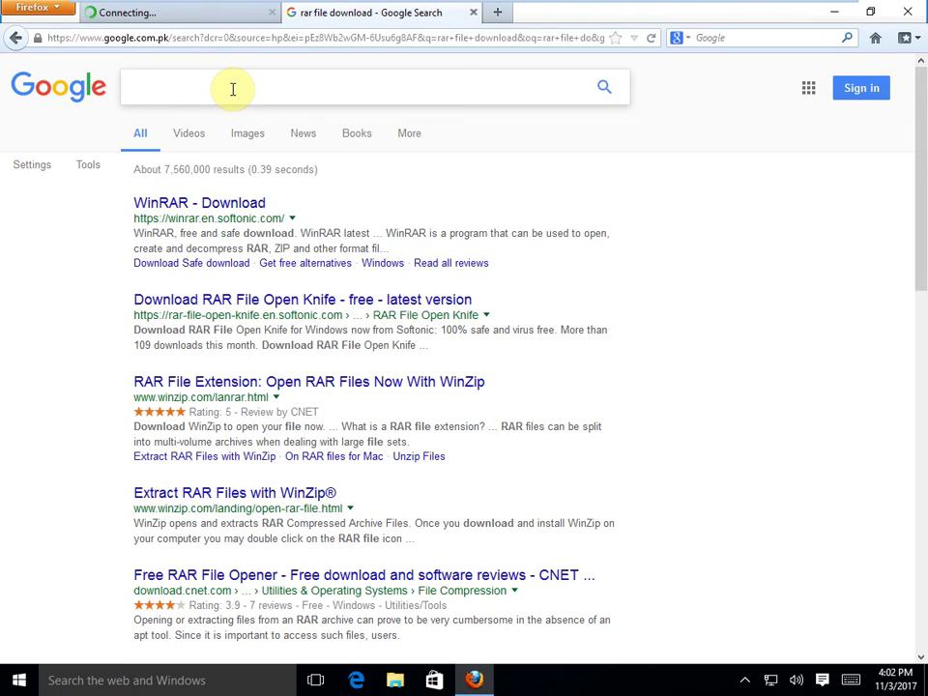
{"action": "type", "text": "wind"}
{"action": "key", "text": "BackSpace"}
{"action": "key", "text": "BackSpace"}
{"action": "key", "text": "BackSpace"}
{"action": "key", "text": "BackSpace"}
- Recheck the CCleaner download tab, and search Google for "books free download", opening the freepsychotherapybooks.org result
{"action": "left_click", "coordinate": [206, 21]}
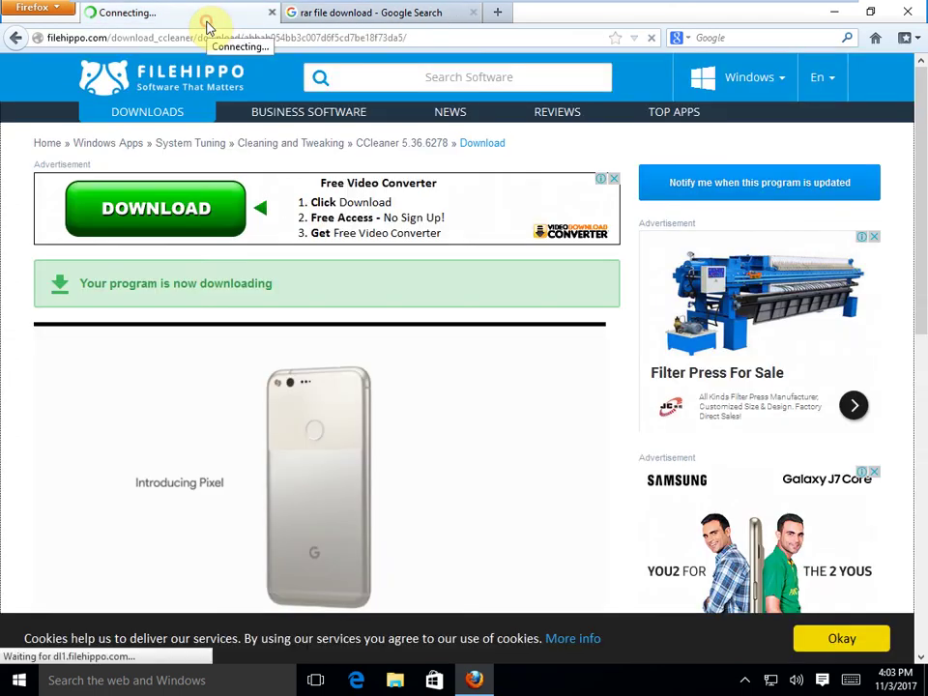
{"action": "left_click", "coordinate": [391, 16]}
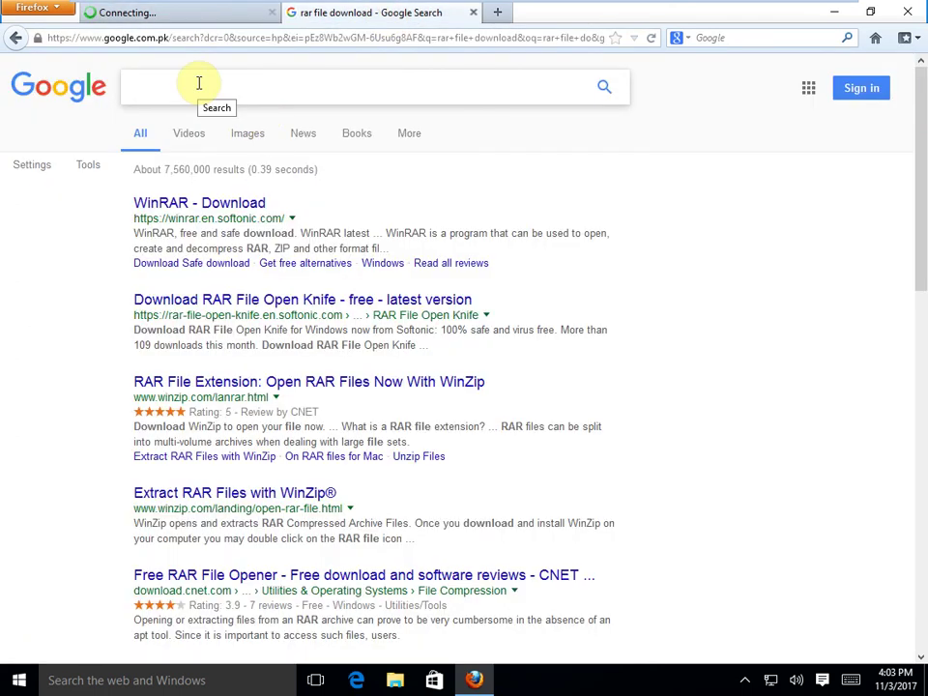
{"action": "type", "text": "book"}
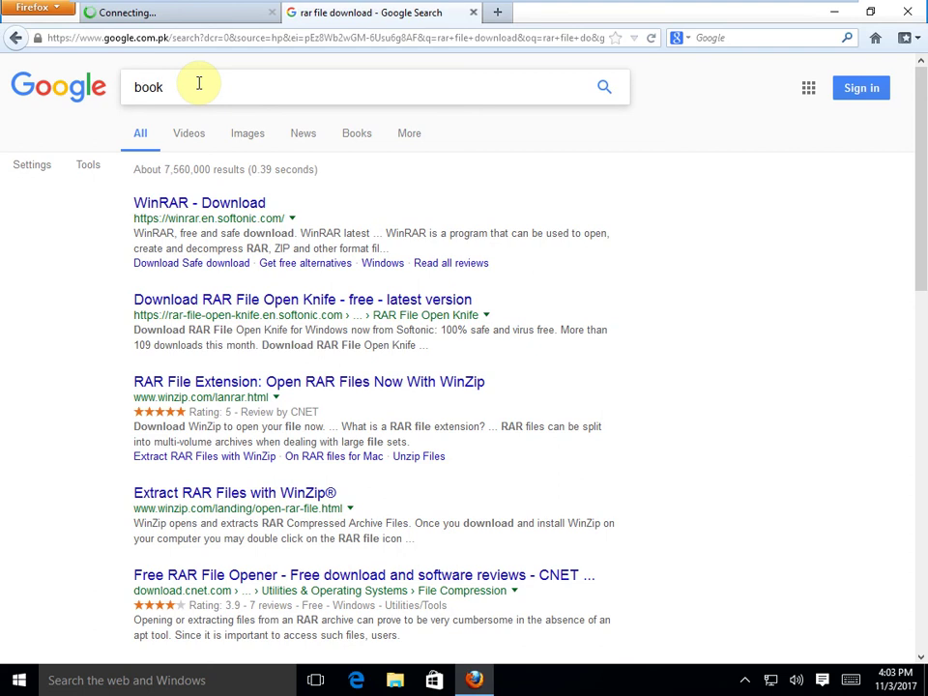
{"action": "type", "text": "s"}
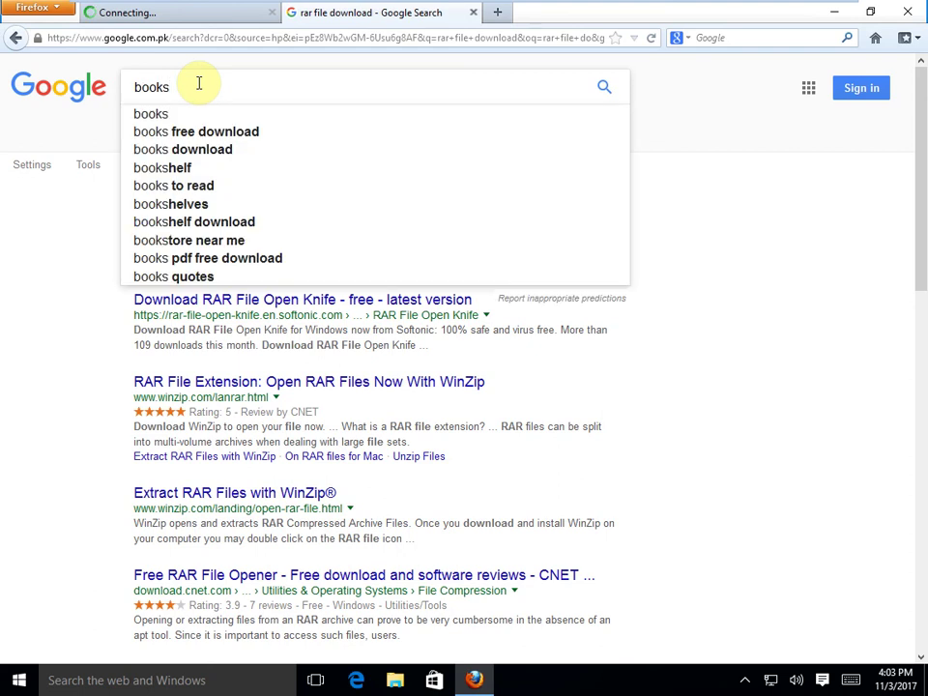
{"action": "key", "text": "Down"}
{"action": "key", "text": "Down"}
{"action": "key", "text": "Return"}
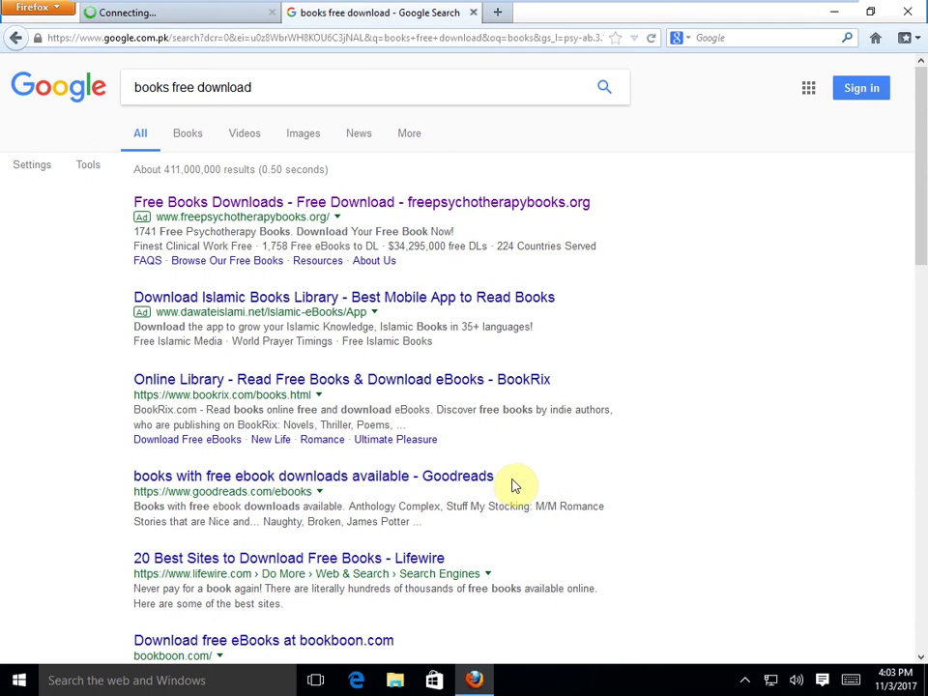
{"action": "left_click", "coordinate": [362, 202]}
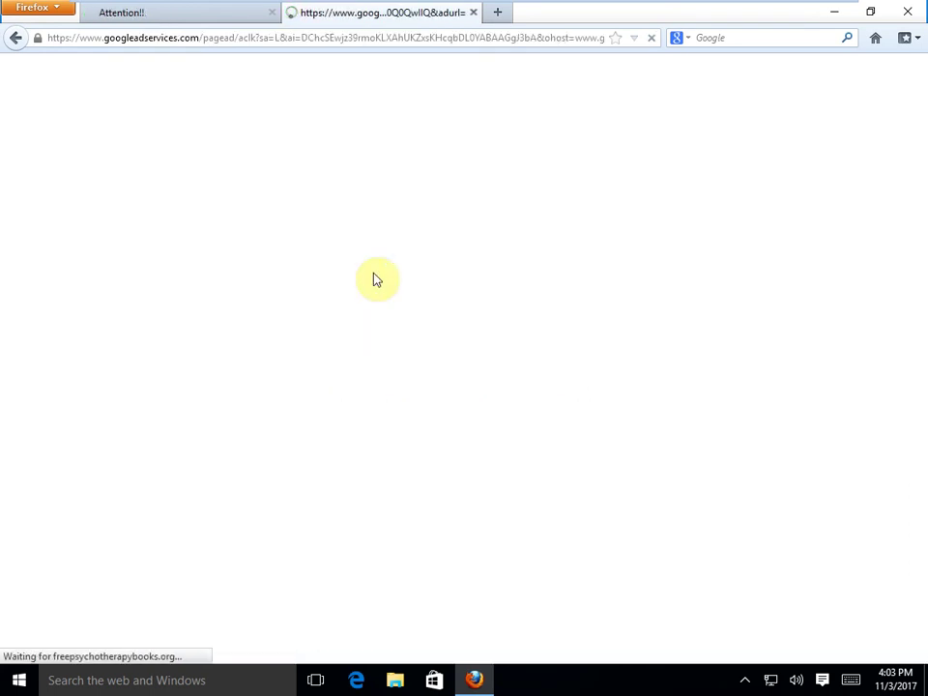
- View the CCleaner download tab, and return to FortiGate to examine the entries of file-filter under Data Leak Prevention
{"action": "left_click", "coordinate": [212, 19]}
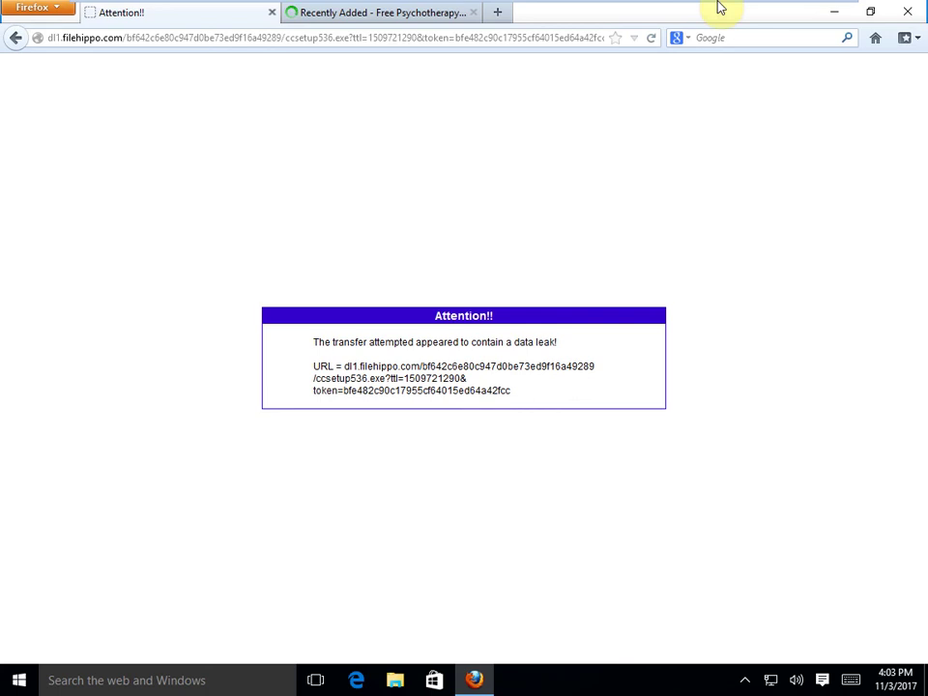
{"action": "mouse_move", "coordinate": [759, 16]}
{"action": "left_click", "coordinate": [798, 13]}
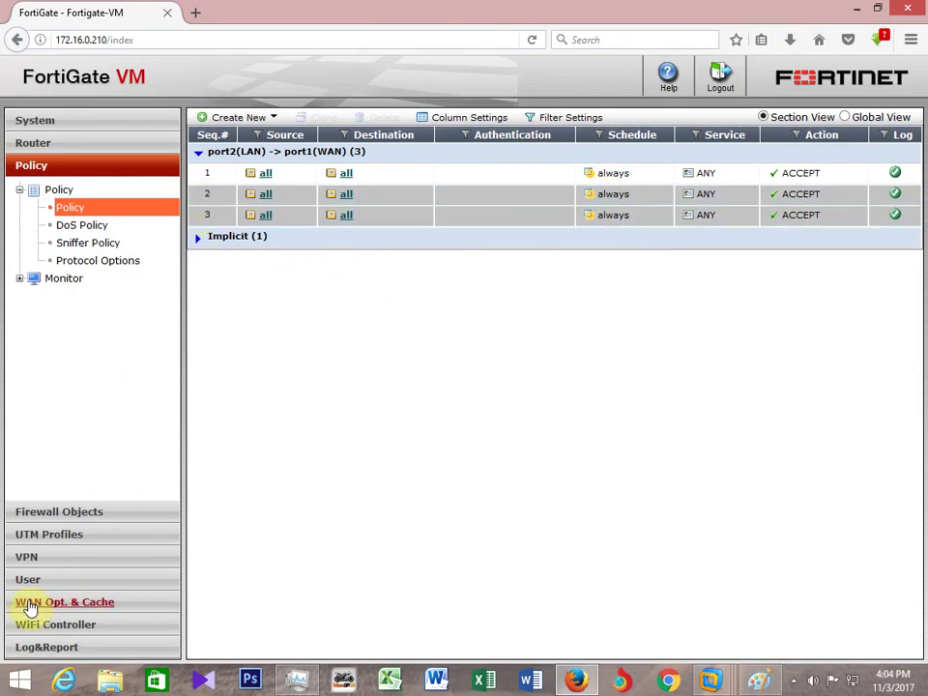
{"action": "left_click", "coordinate": [49, 534]}
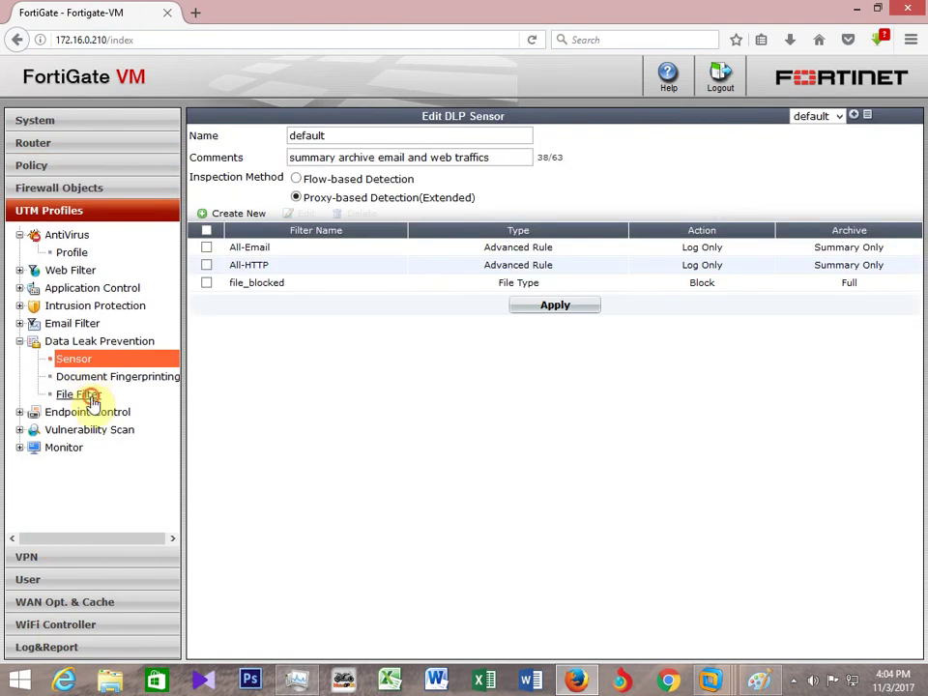
{"action": "left_click", "coordinate": [87, 394]}
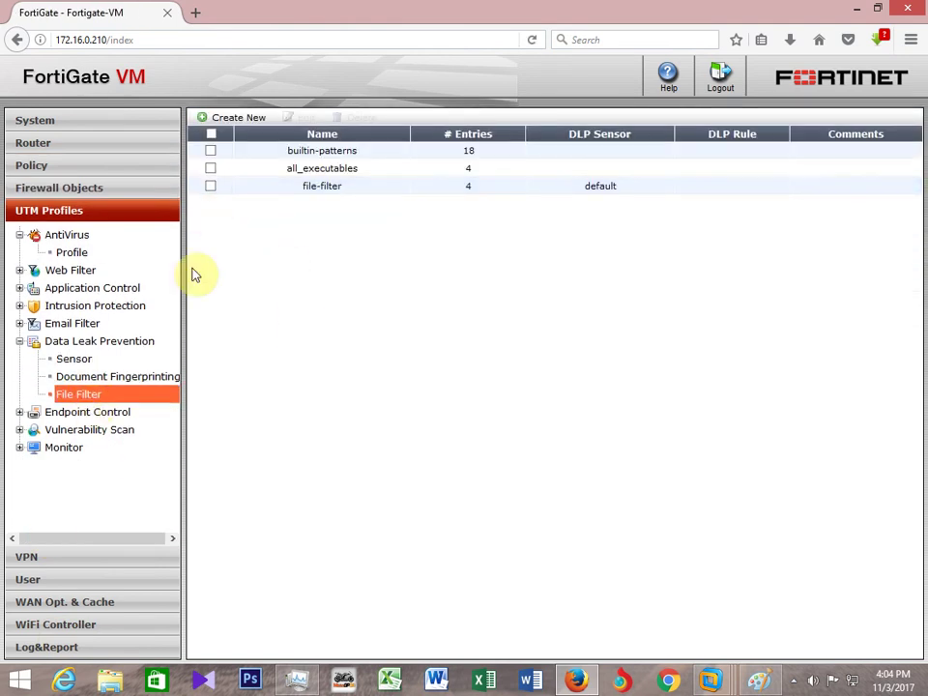
{"action": "left_click", "coordinate": [211, 186]}
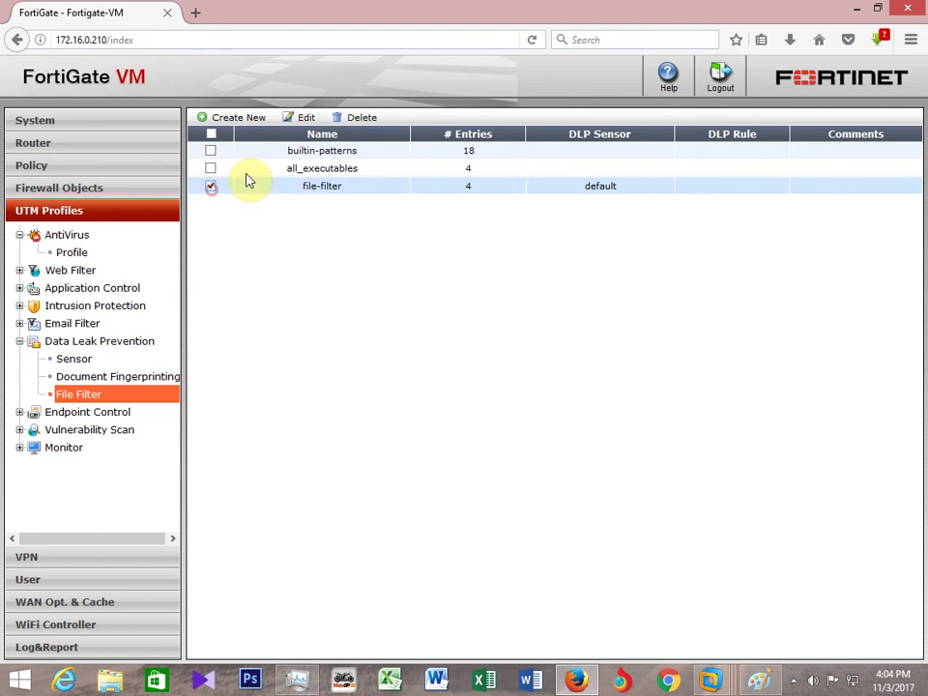
{"action": "left_click", "coordinate": [302, 117]}
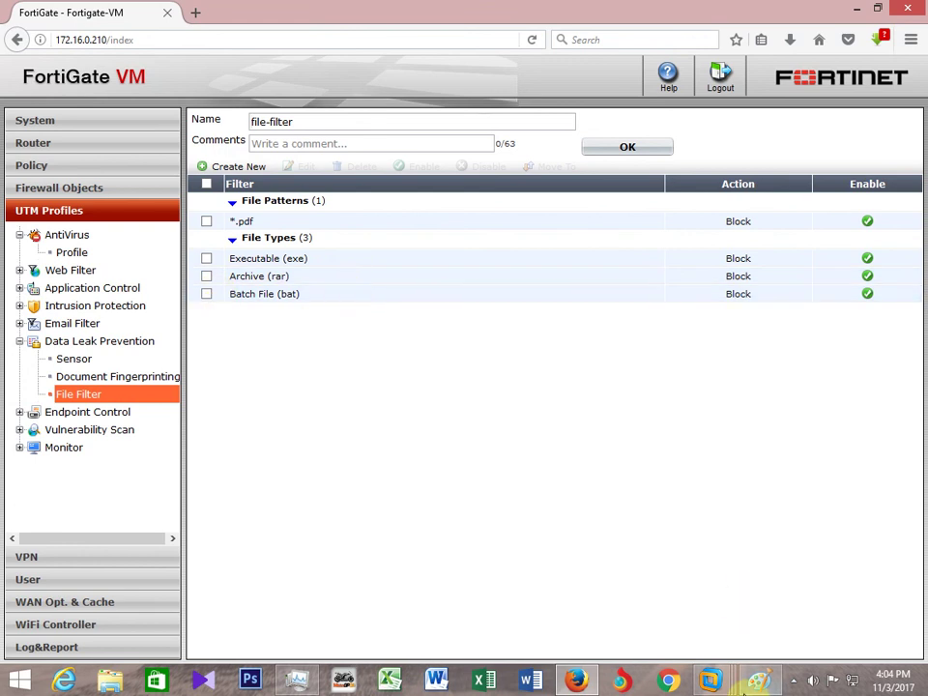
- Switch to the Windows 10 virtual machine and view the Free Psychotherapy books tab
{"action": "mouse_move", "coordinate": [725, 686]}
{"action": "left_click", "coordinate": [668, 566]}
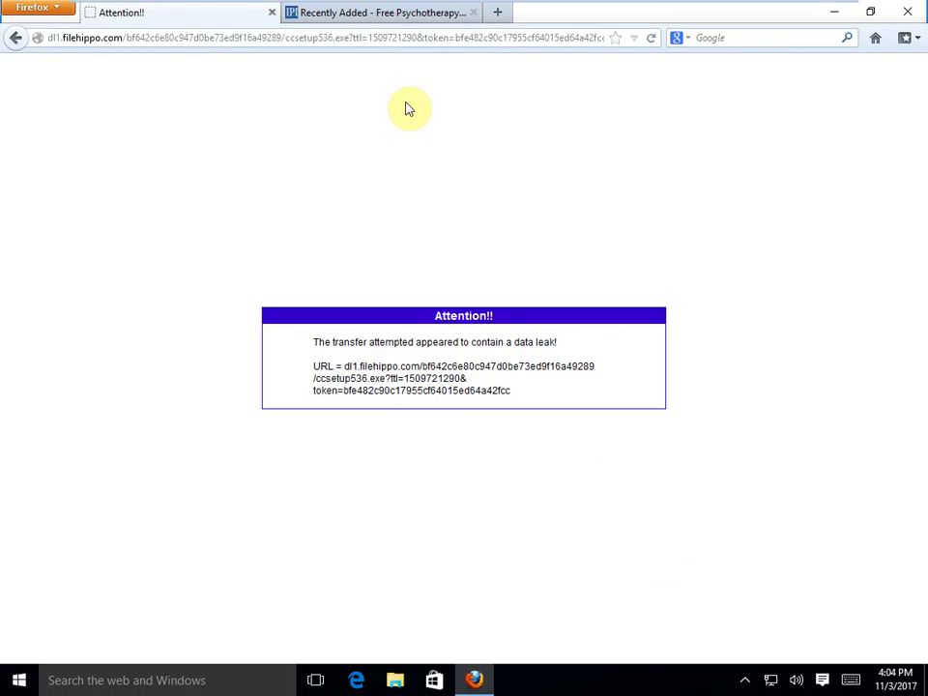
{"action": "left_click", "coordinate": [406, 12]}
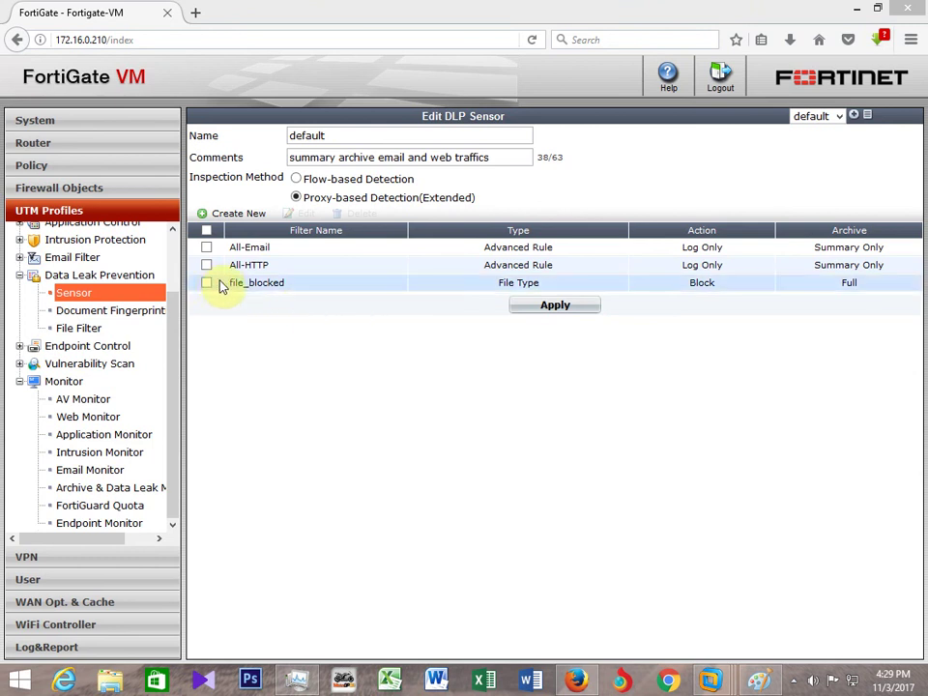
- Recheck the CCleaner download page in the Windows 10 virtual machine and examine the file-filter entries in FortiGate
{"action": "left_click", "coordinate": [81, 327]}
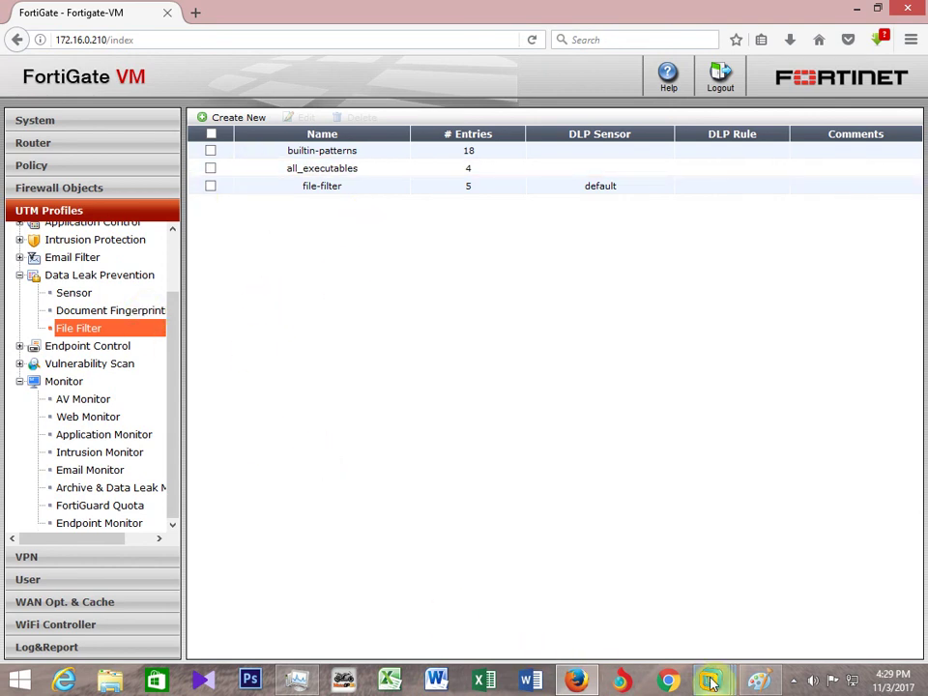
{"action": "mouse_move", "coordinate": [713, 676]}
{"action": "left_click", "coordinate": [638, 574]}
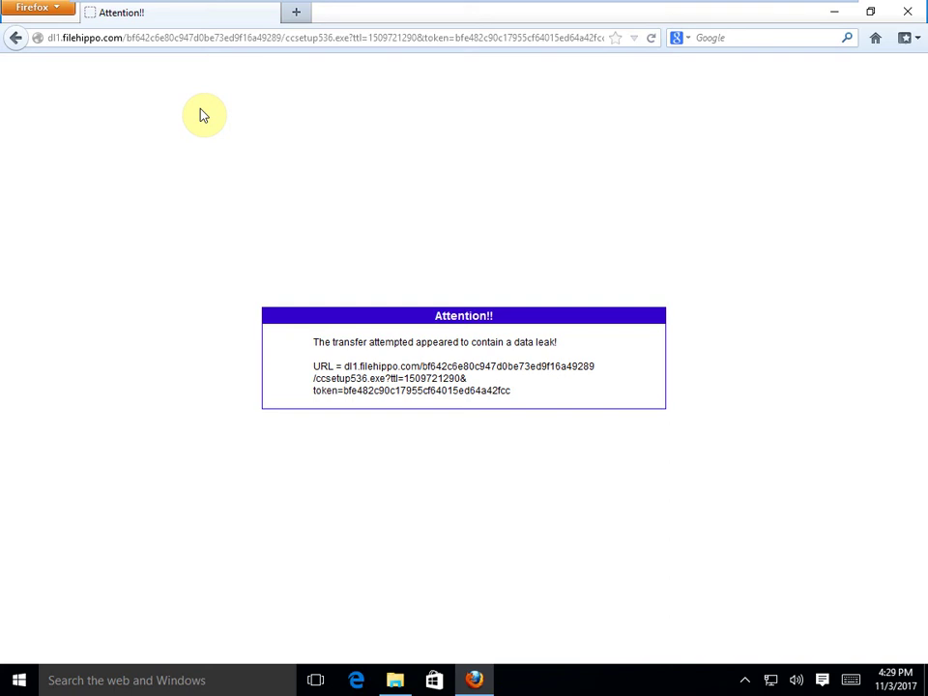
{"action": "mouse_move", "coordinate": [828, 9]}
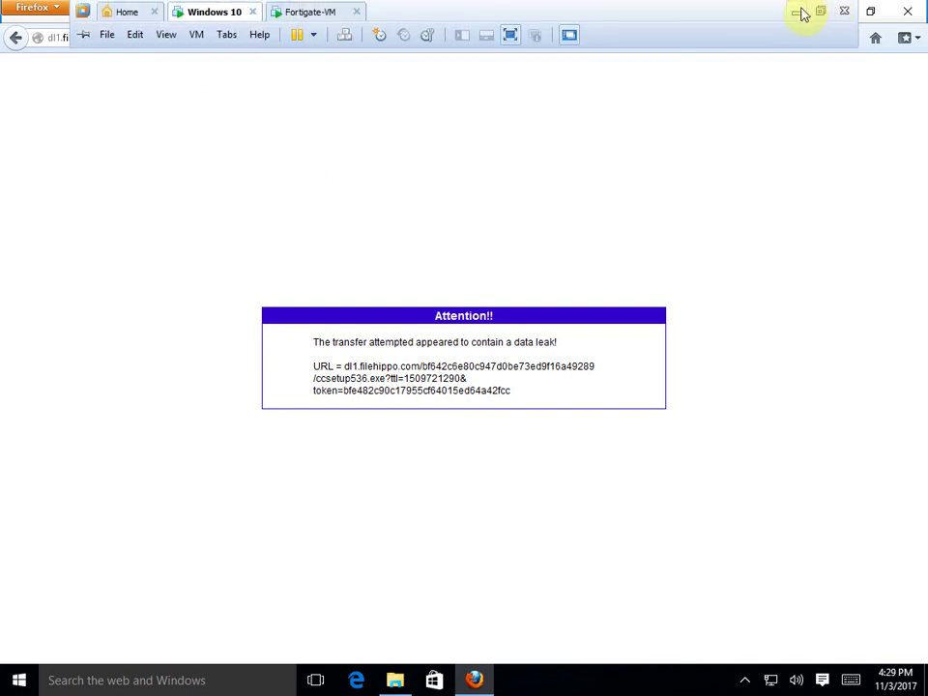
{"action": "left_click", "coordinate": [797, 13]}
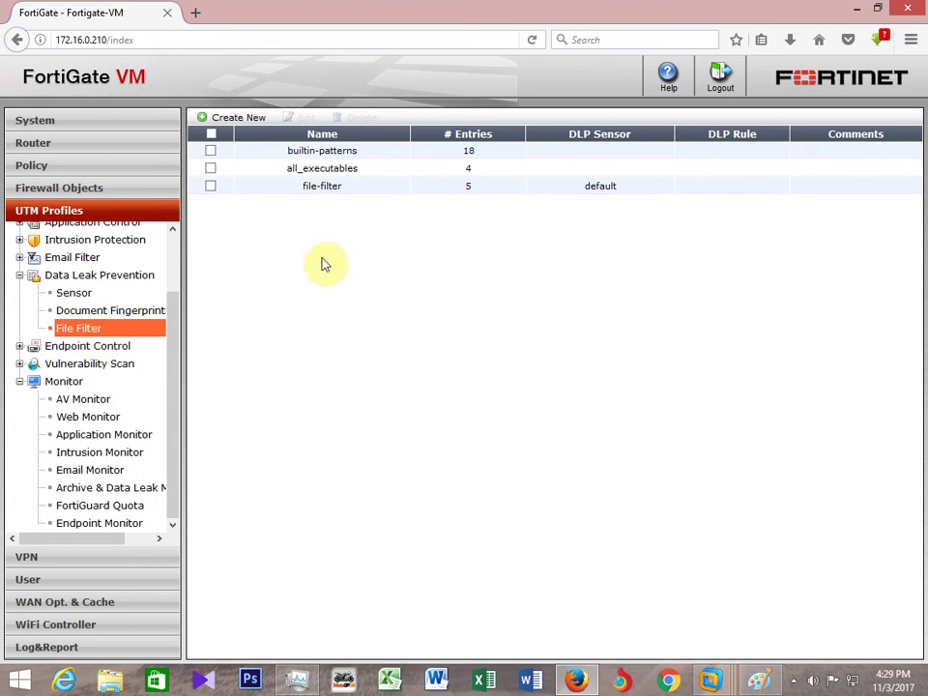
{"action": "left_click", "coordinate": [209, 185]}
{"action": "left_click", "coordinate": [305, 117]}
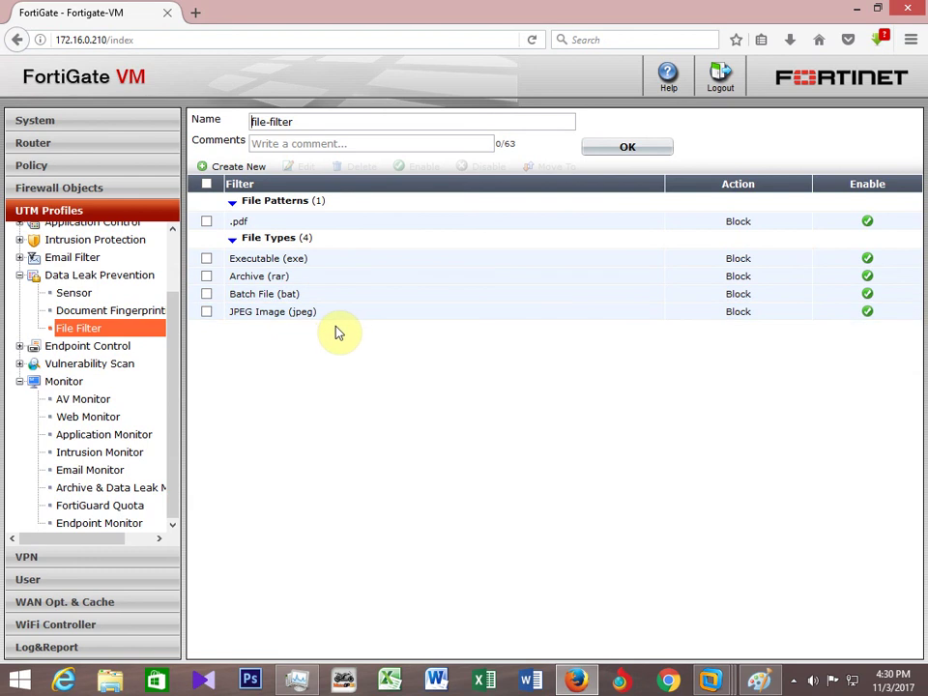
- Review the file pattern and action options for a new File Type filter in the default DLP sensor, and cancel the filter
{"action": "left_click", "coordinate": [83, 294]}
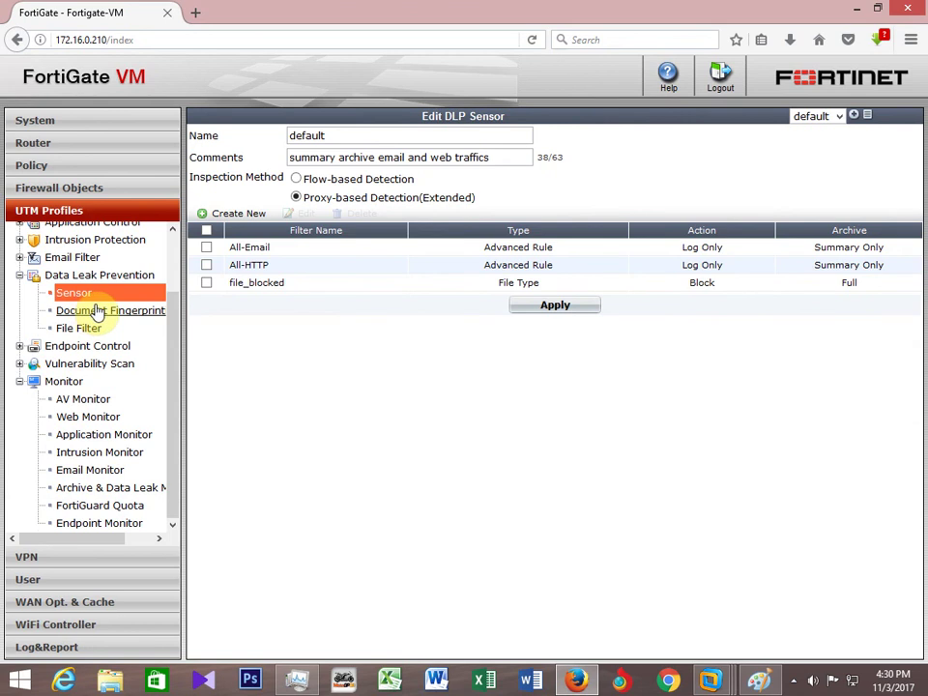
{"action": "left_click", "coordinate": [236, 213]}
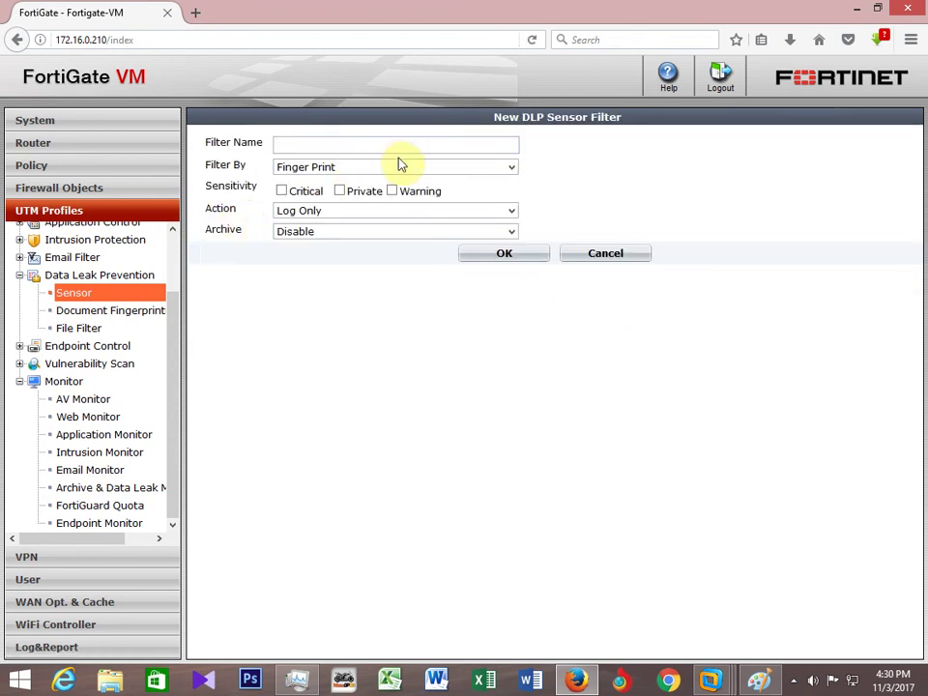
{"action": "left_click", "coordinate": [432, 172]}
{"action": "left_click", "coordinate": [346, 199]}
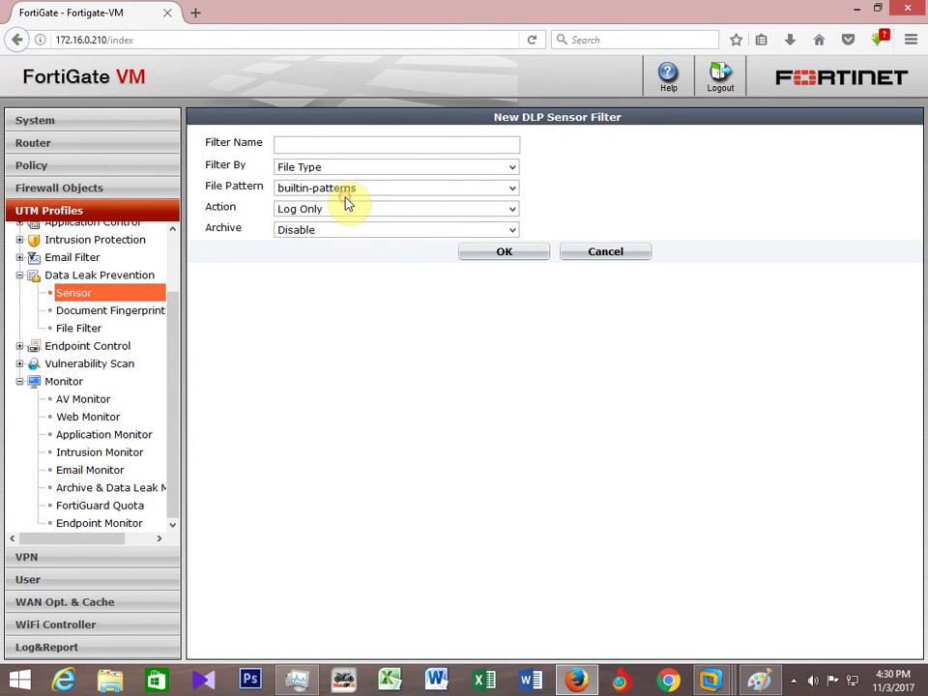
{"action": "left_click", "coordinate": [364, 189]}
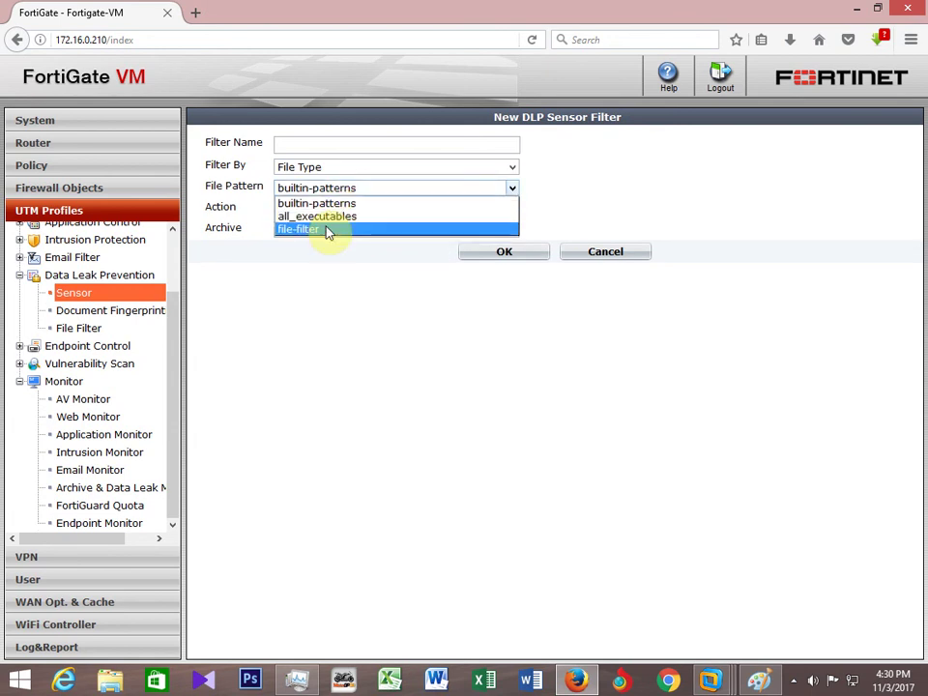
{"action": "left_click", "coordinate": [356, 300]}
{"action": "left_click", "coordinate": [410, 208]}
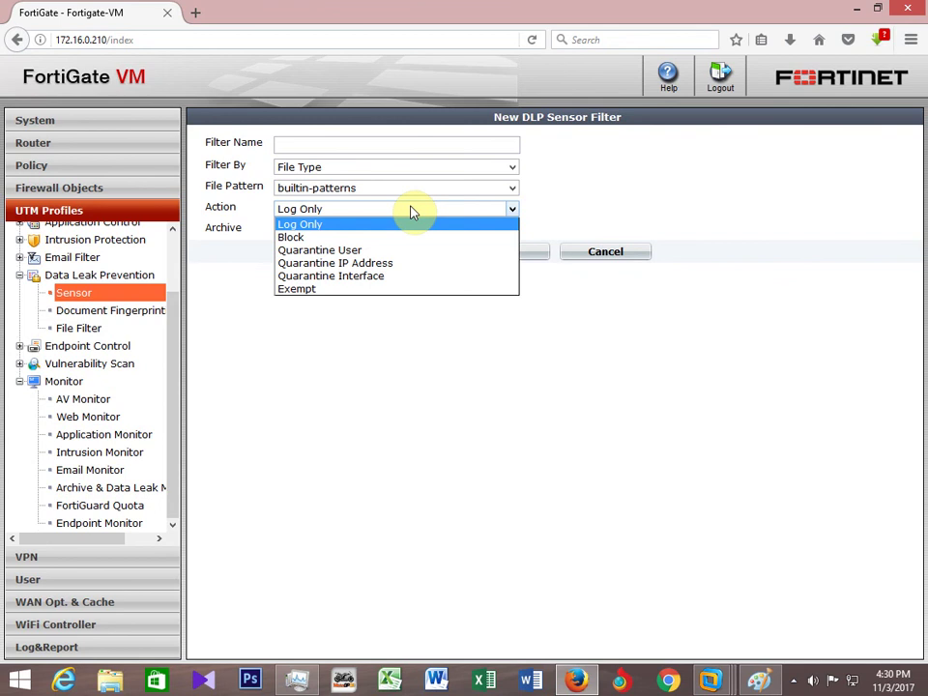
{"action": "left_click", "coordinate": [365, 366]}
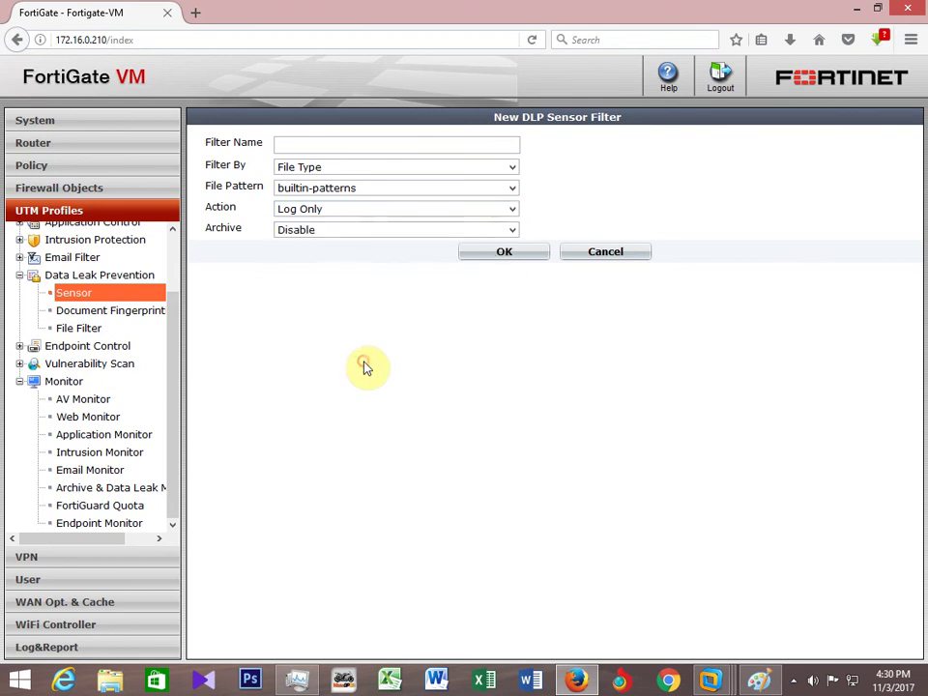
{"action": "left_click", "coordinate": [616, 254]}
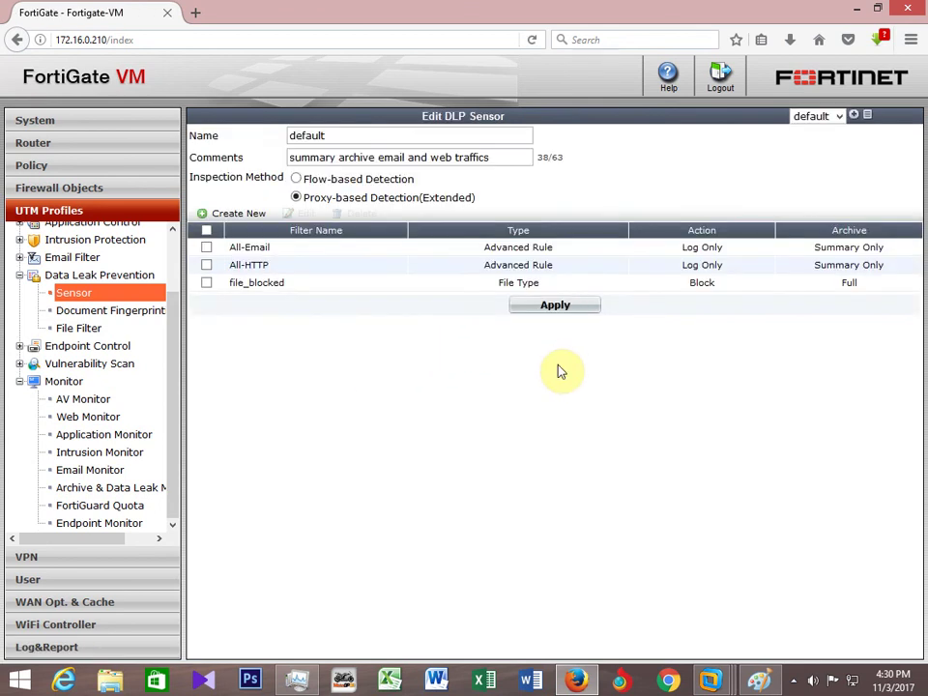
- Open the first port2(LAN) to port1(WAN) policy for editing and examine its UTM and DLP sensor settings
{"action": "left_click", "coordinate": [23, 167]}
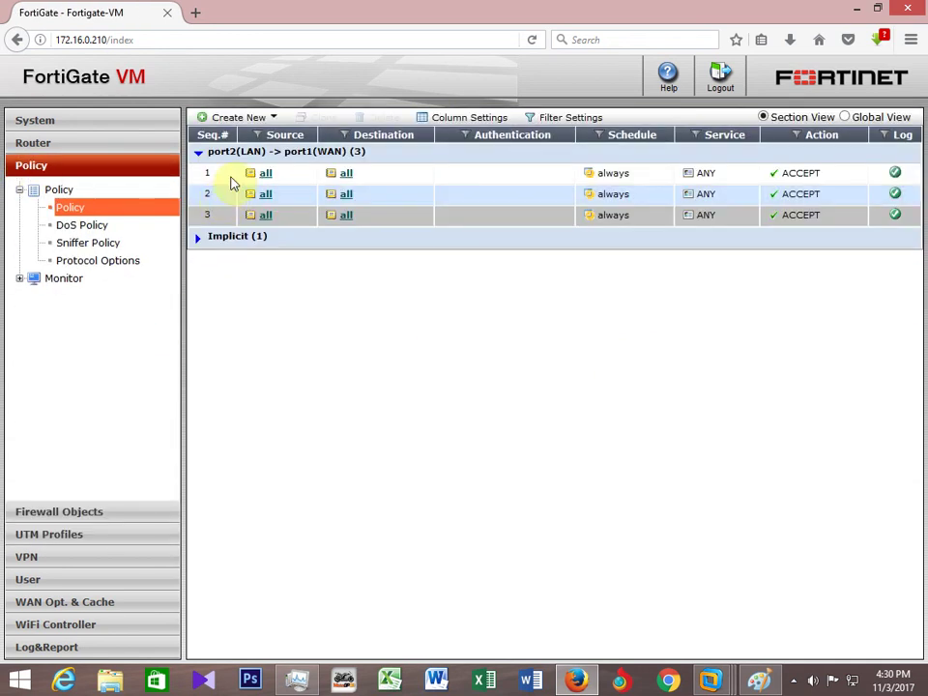
{"action": "mouse_move", "coordinate": [275, 174]}
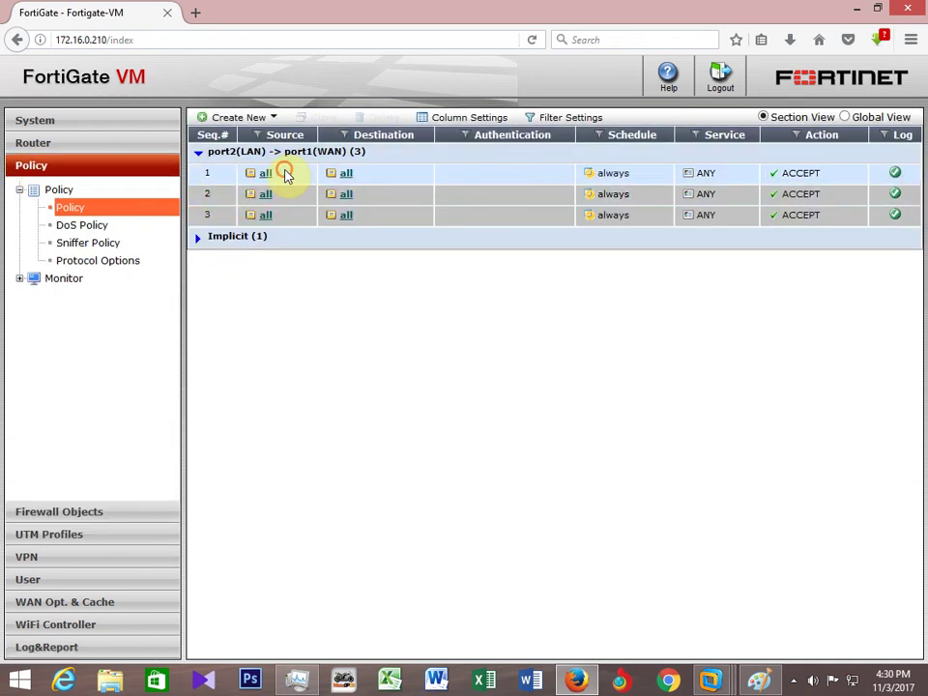
{"action": "left_click", "coordinate": [282, 174]}
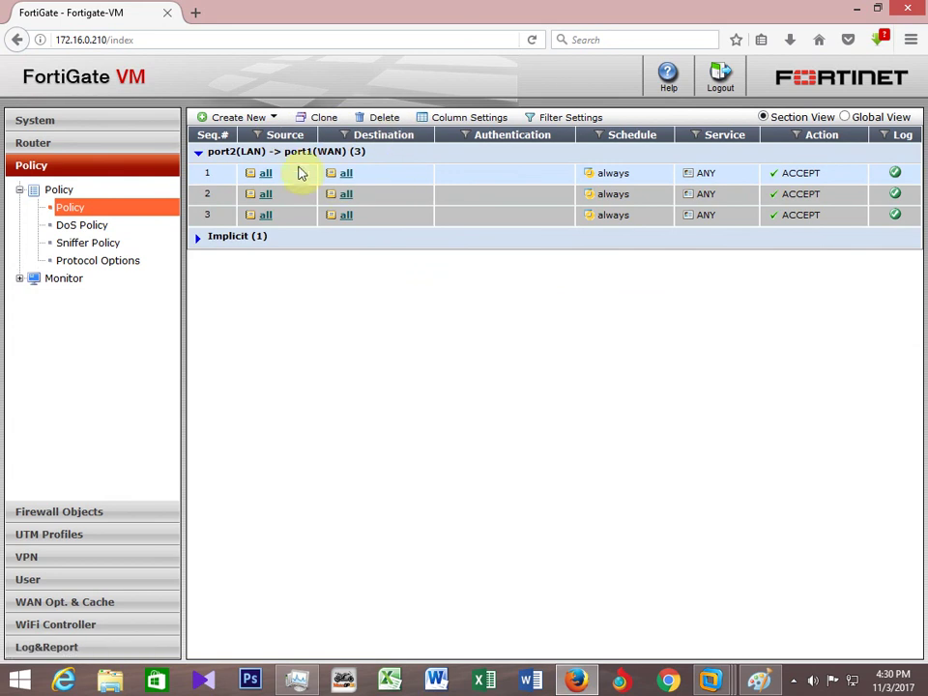
{"action": "right_click", "coordinate": [303, 172]}
{"action": "left_click", "coordinate": [346, 175]}
{"action": "scroll", "coordinate": [389, 342], "scroll_direction": "down", "scroll_amount": 3}
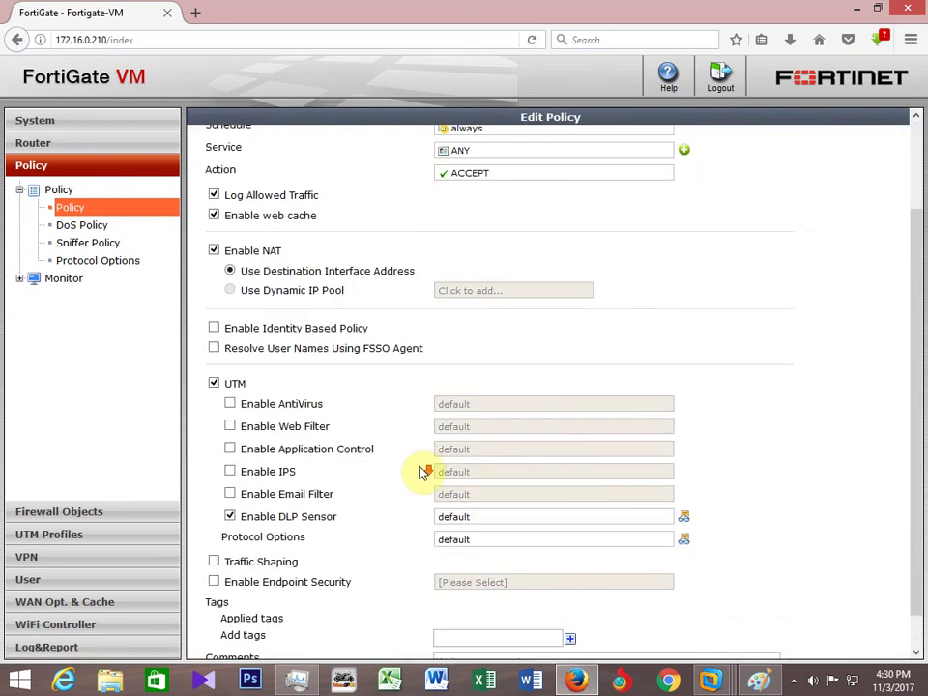